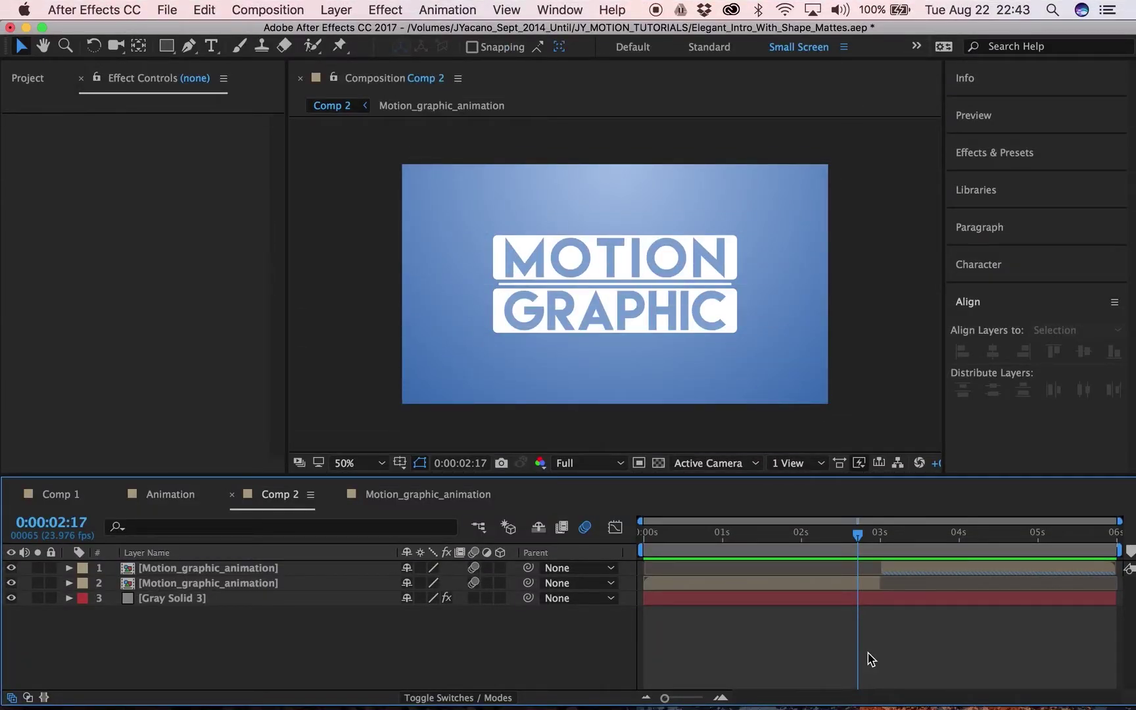
Step: Preview the finished MOTION GRAPHIC intro animation in Comp 2
key(space)
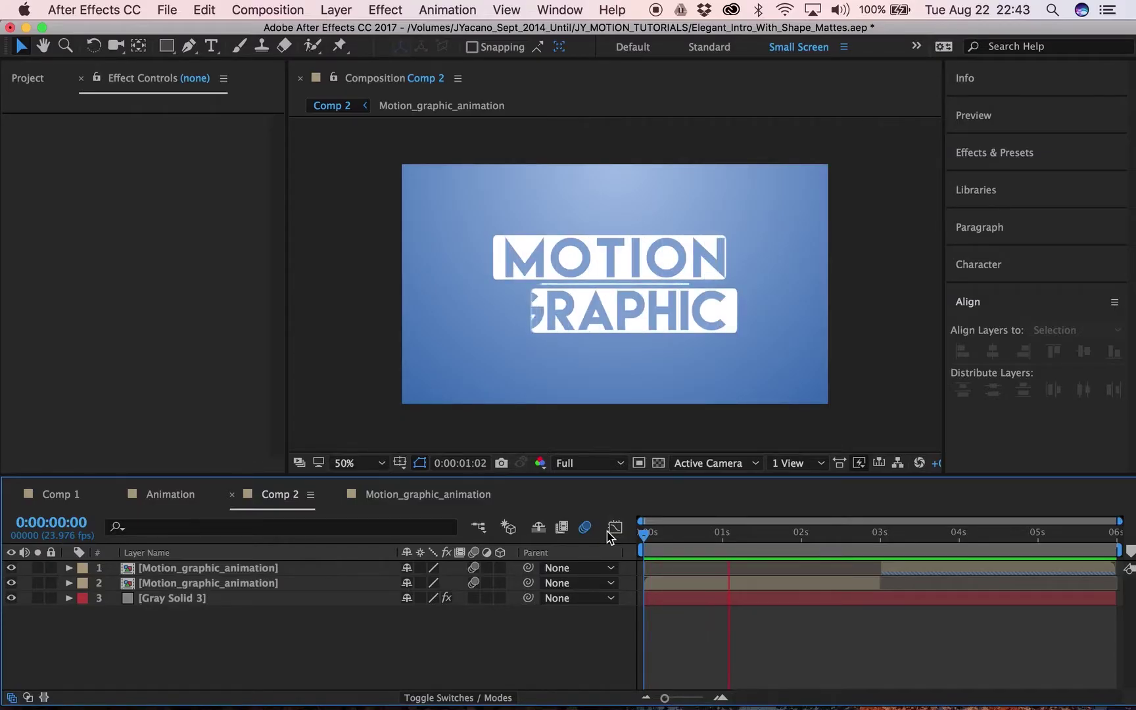
key(space)
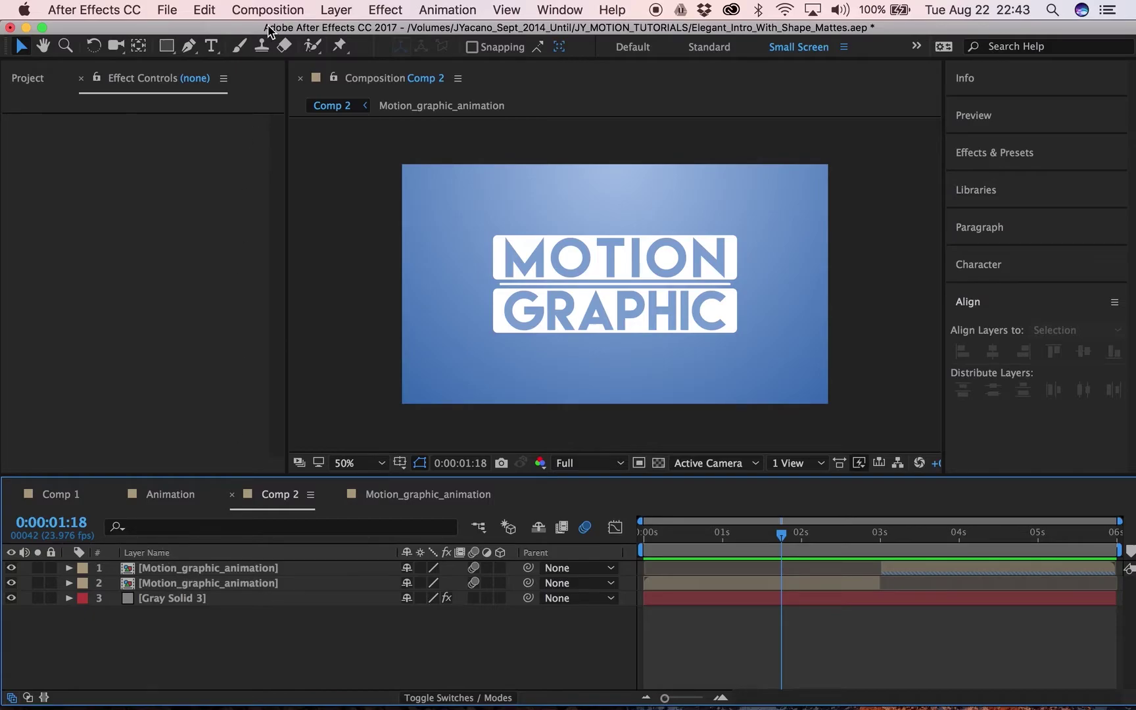
click(751, 535)
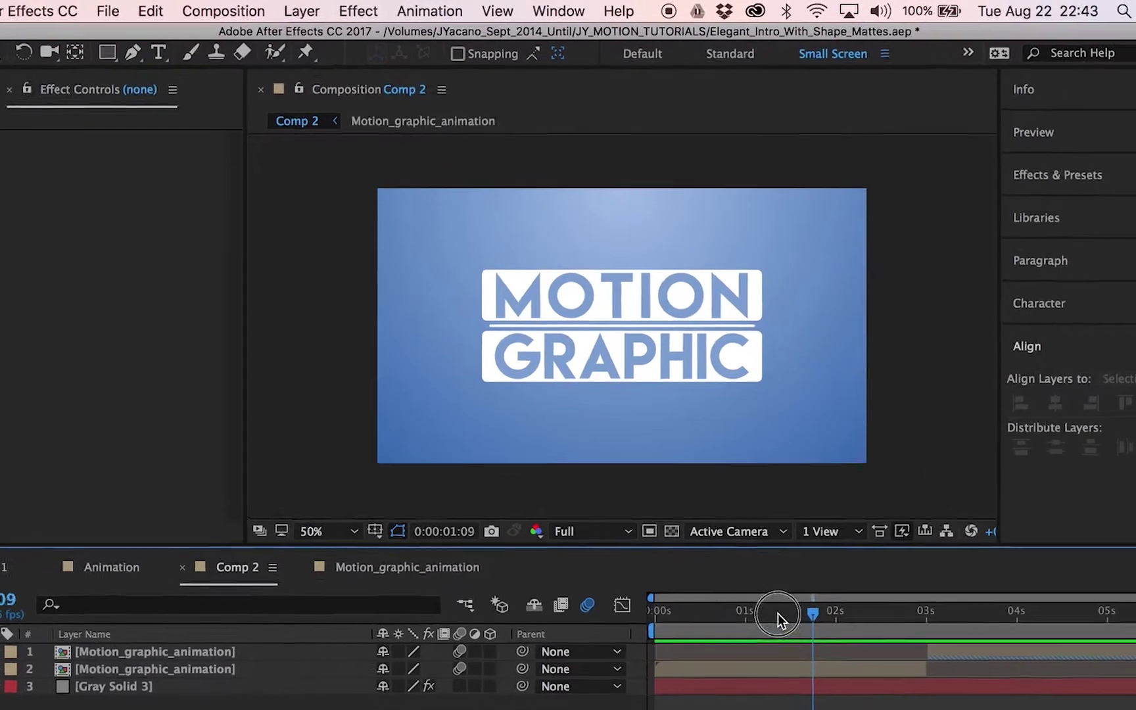
Step: Create a new 1920 × 1080 px composition at 23.976 fps with a duration of 6 seconds
click(224, 12)
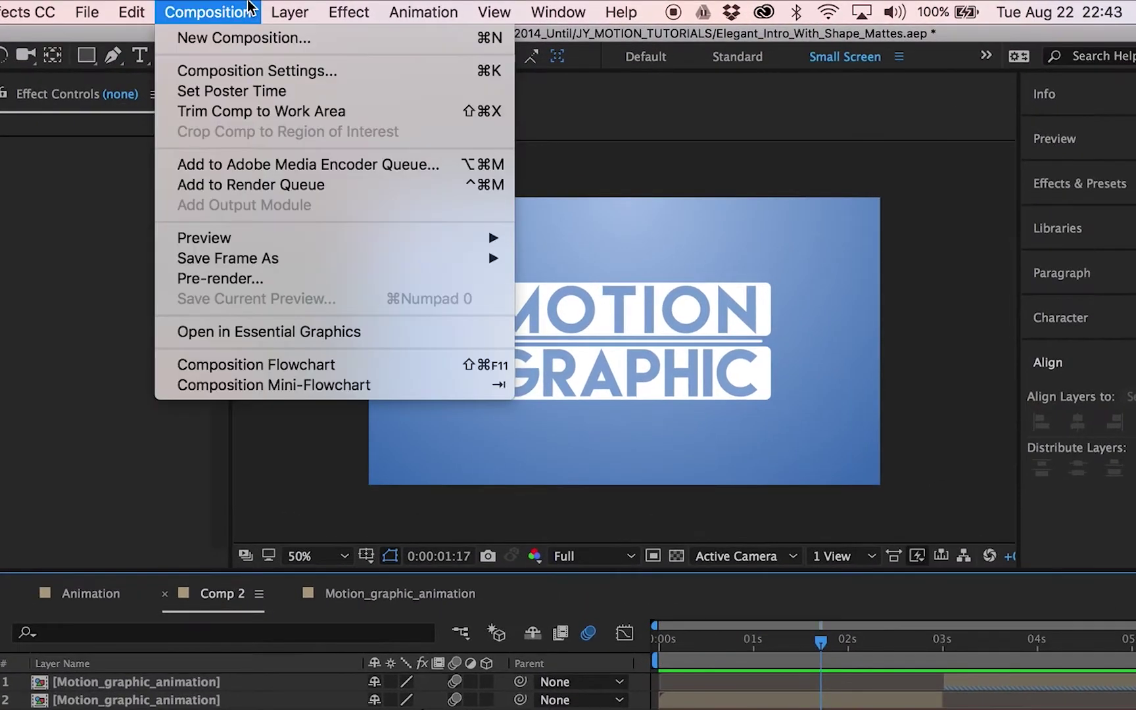
click(195, 44)
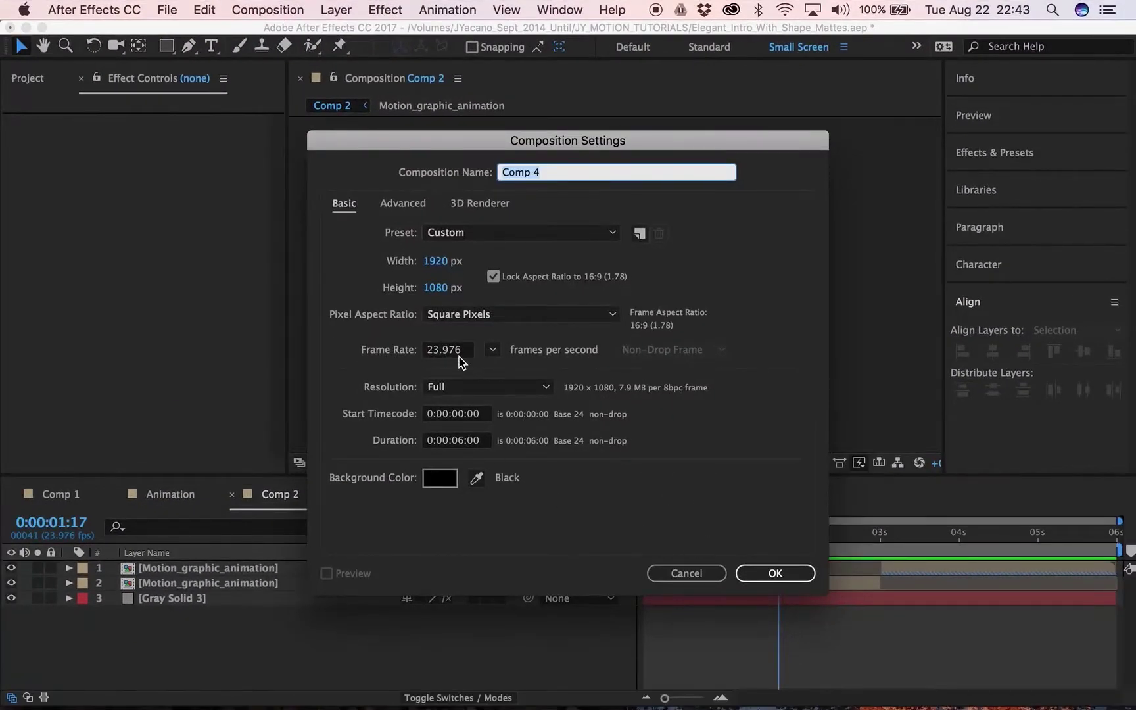
click(776, 575)
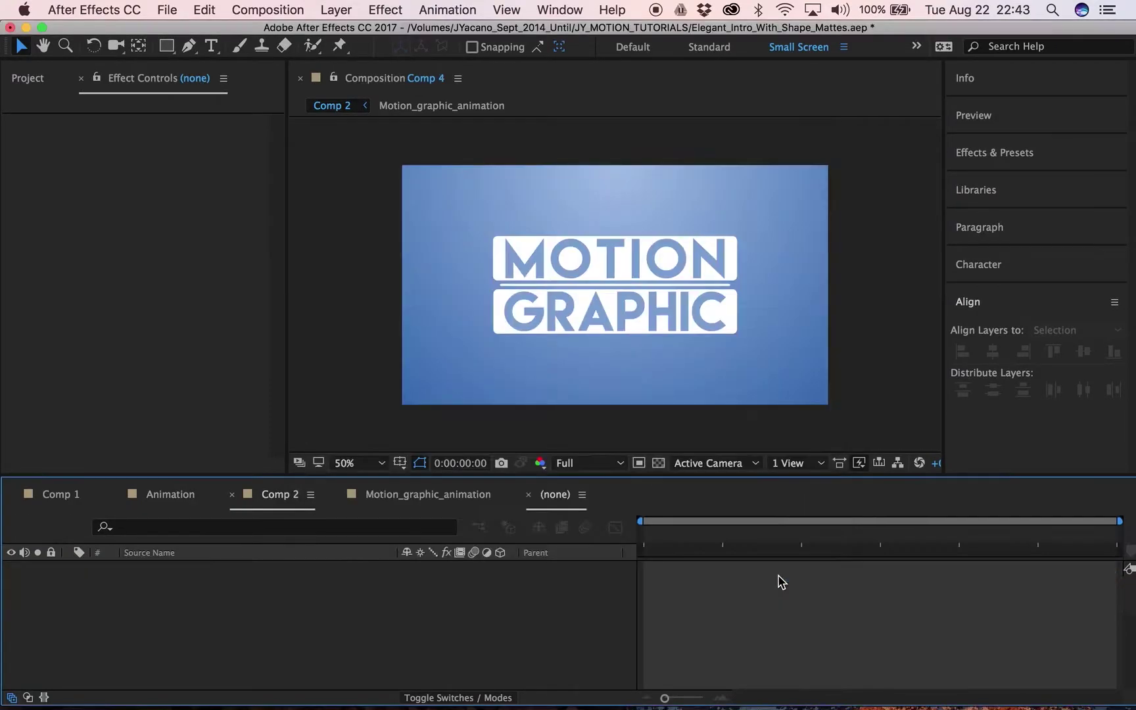
Step: Add a gray solid layer covering the whole new composition
click(342, 8)
mouse_move(349, 31)
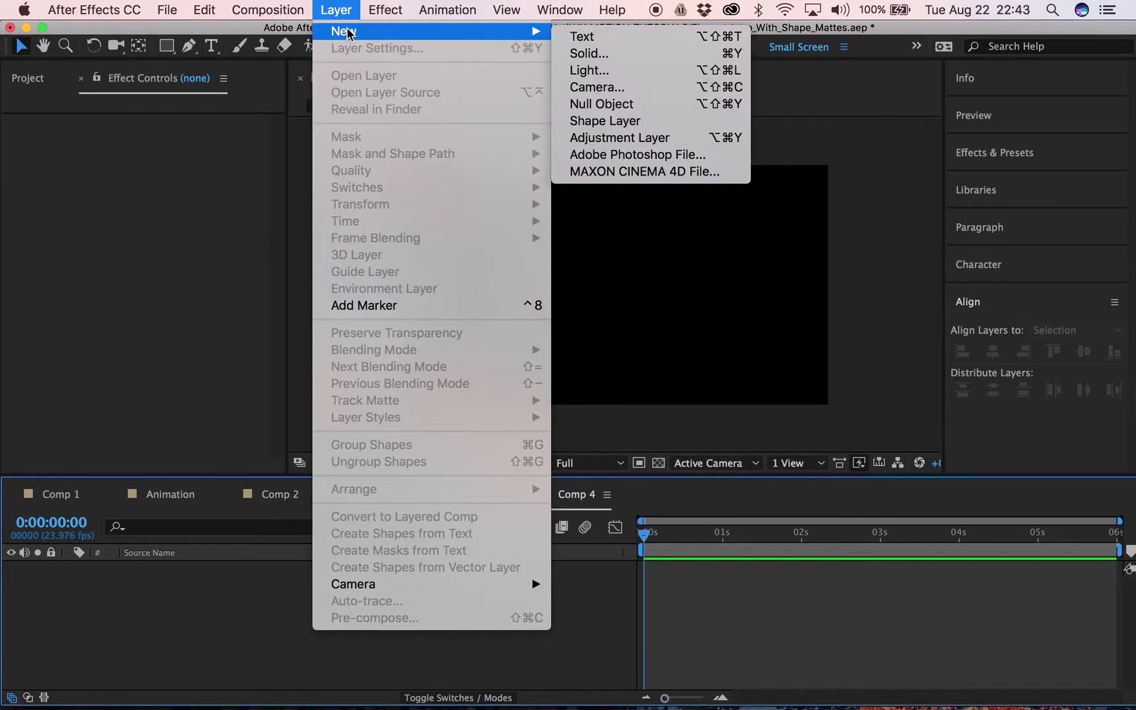
click(597, 61)
key(Return)
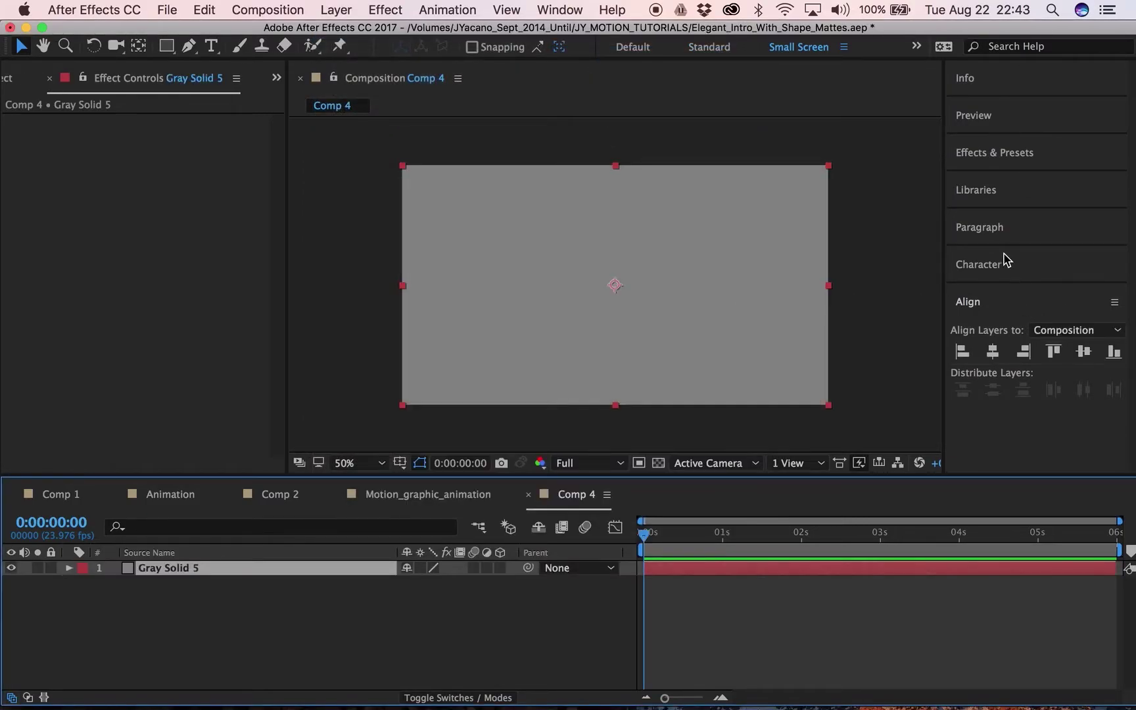
Step: Find the Gradient Ramp effect by searching for "gradient" and apply it to the gray solid
click(1004, 160)
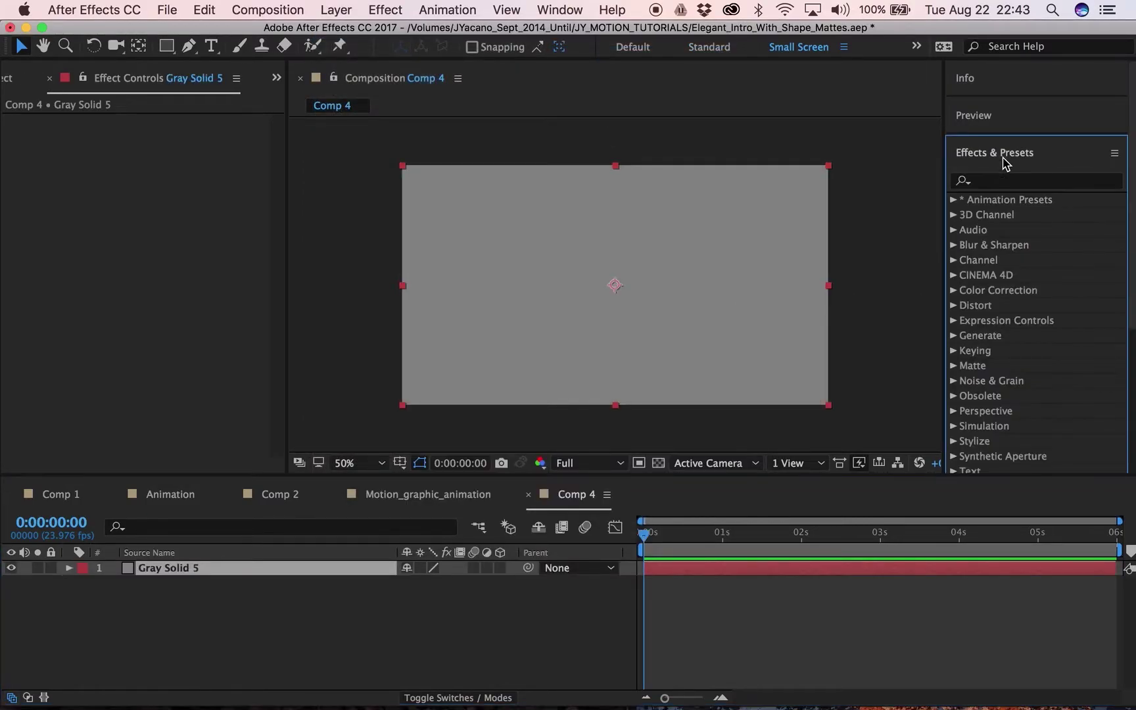
click(1004, 181)
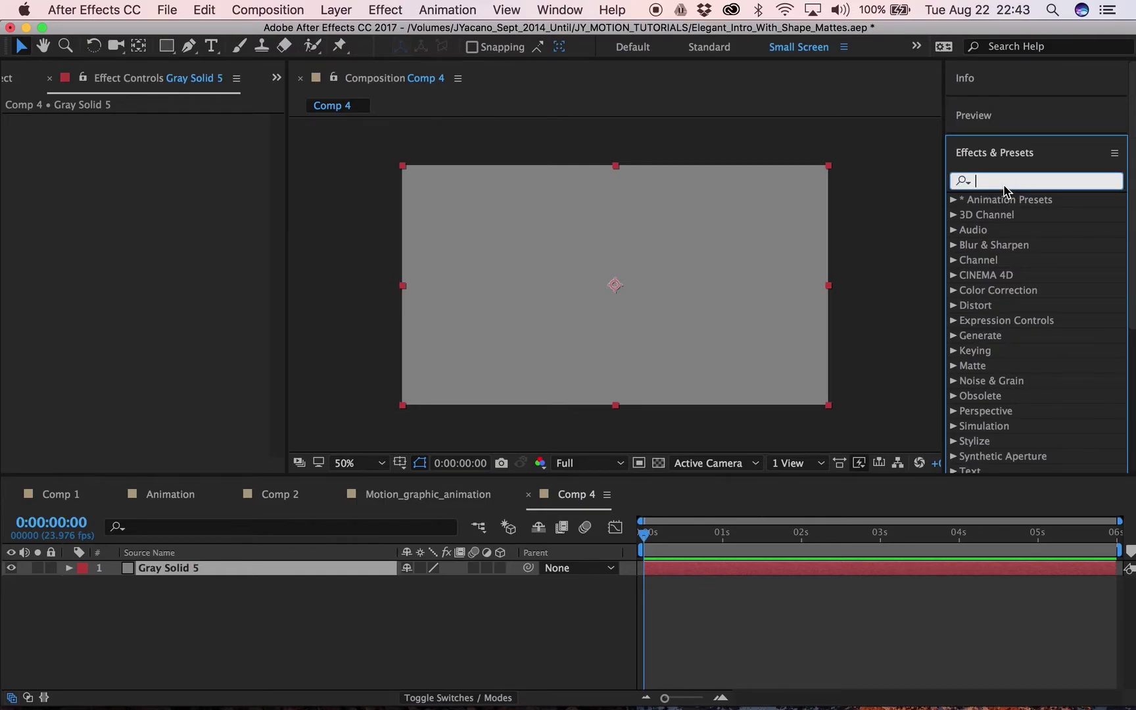
text(gradient)
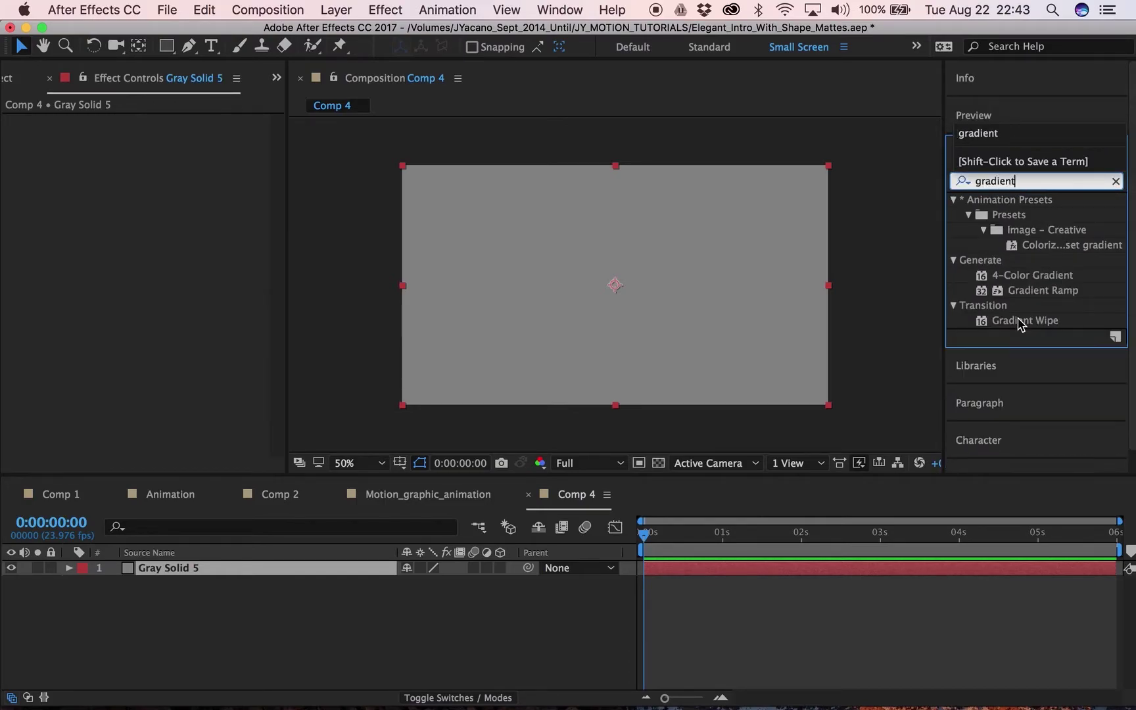
drag(1027, 290, 938, 570)
Step: Make the gradient a Radial Ramp starting near the frame's top centre at about 908, 48 and ending outside the lower-right corner at about 2092, 1264
click(166, 135)
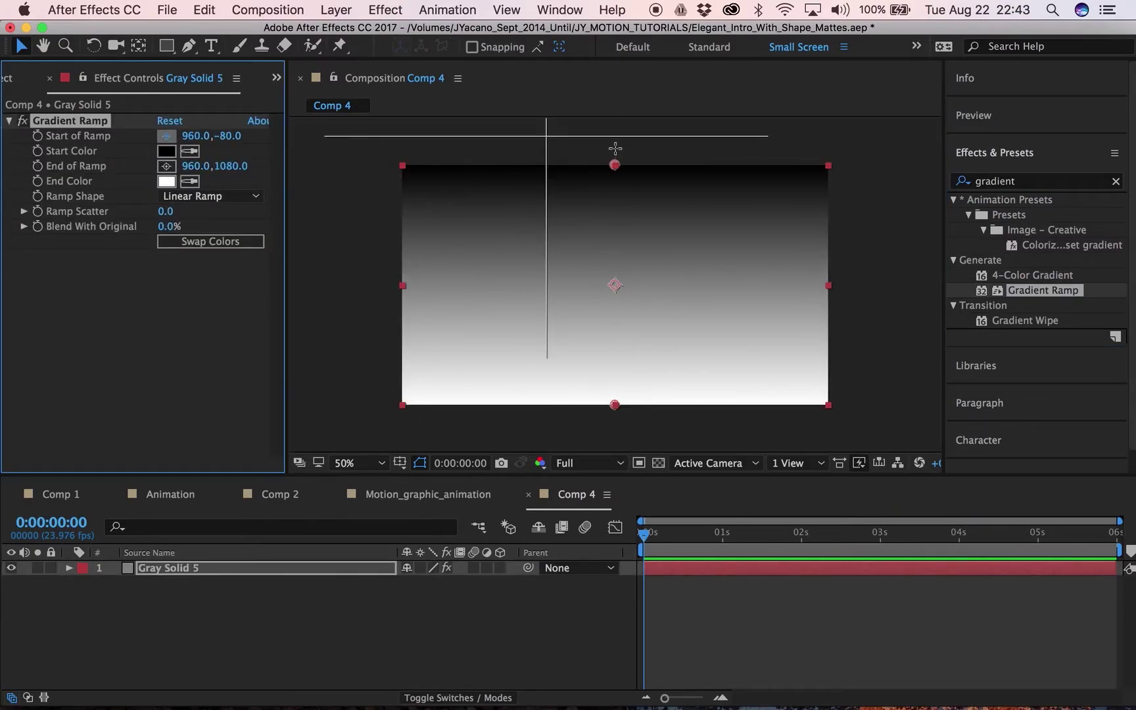
click(603, 175)
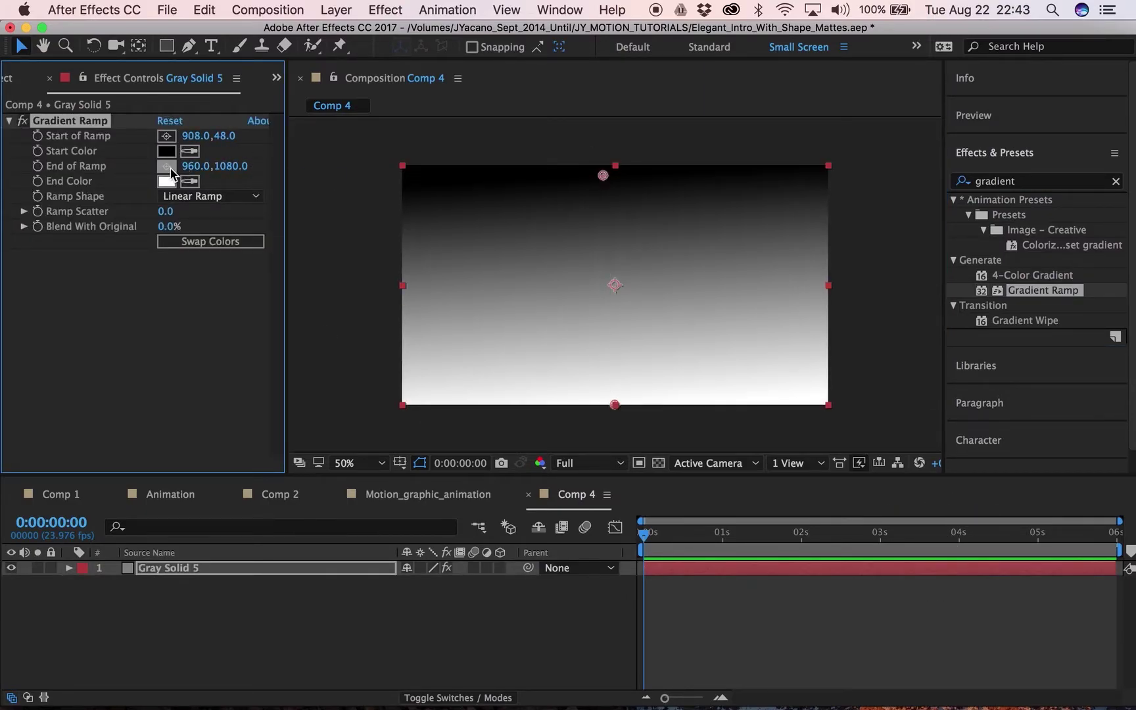
click(193, 201)
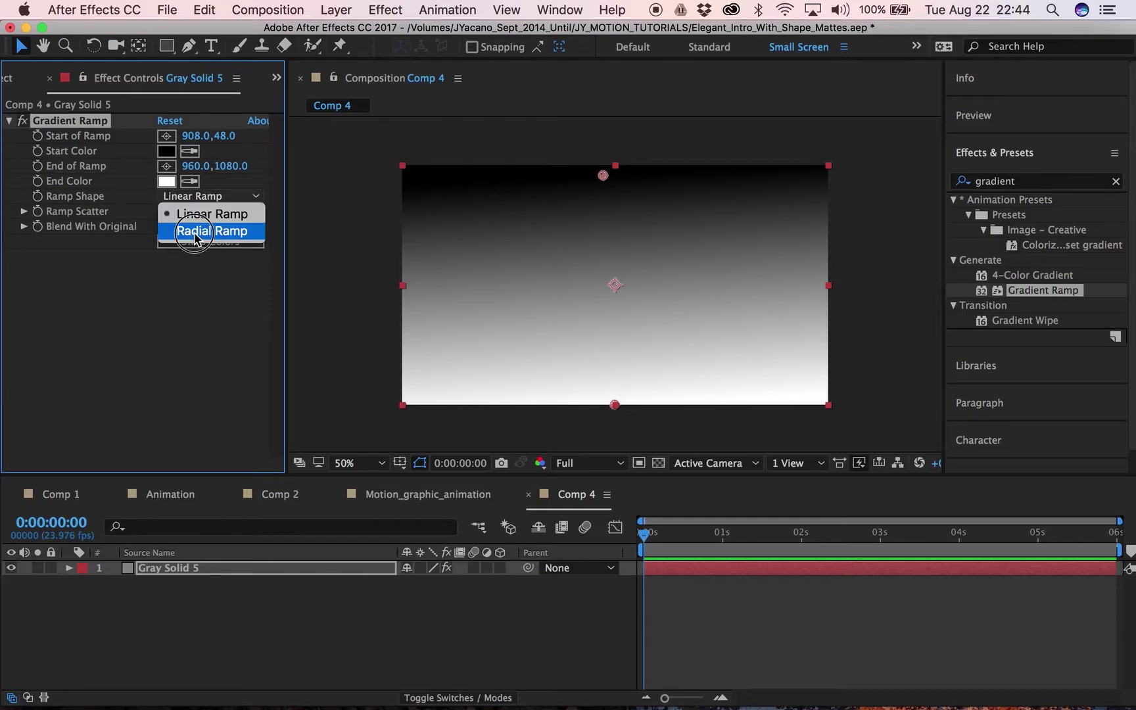
click(192, 230)
click(167, 166)
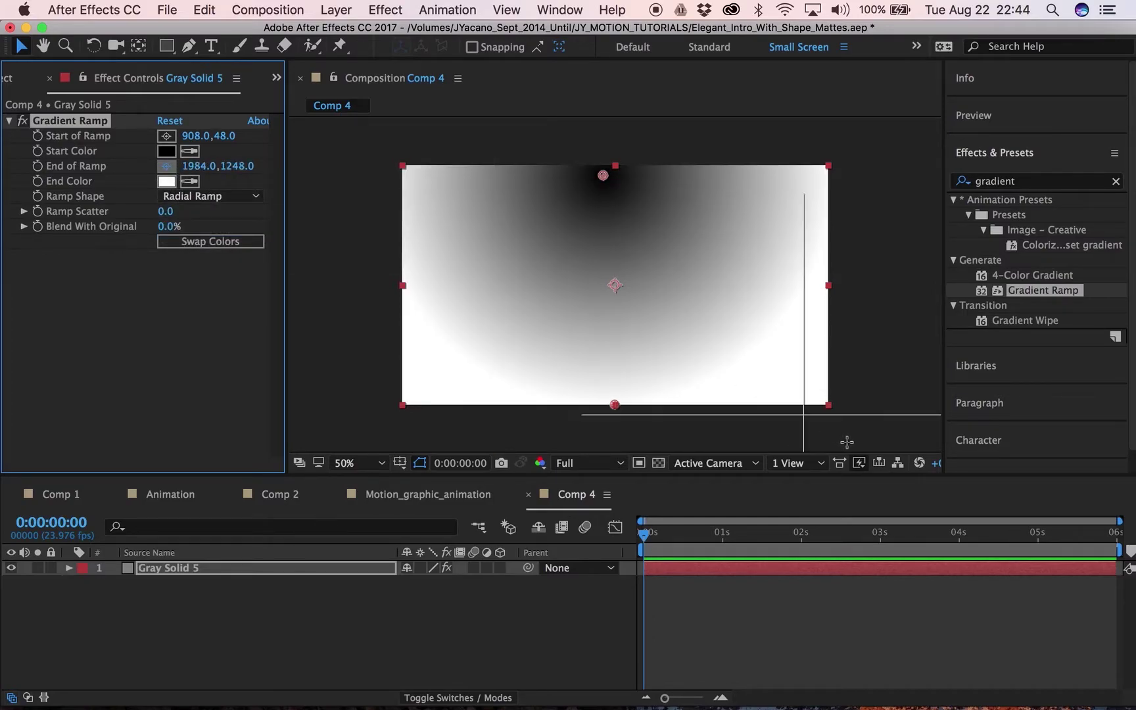
click(866, 445)
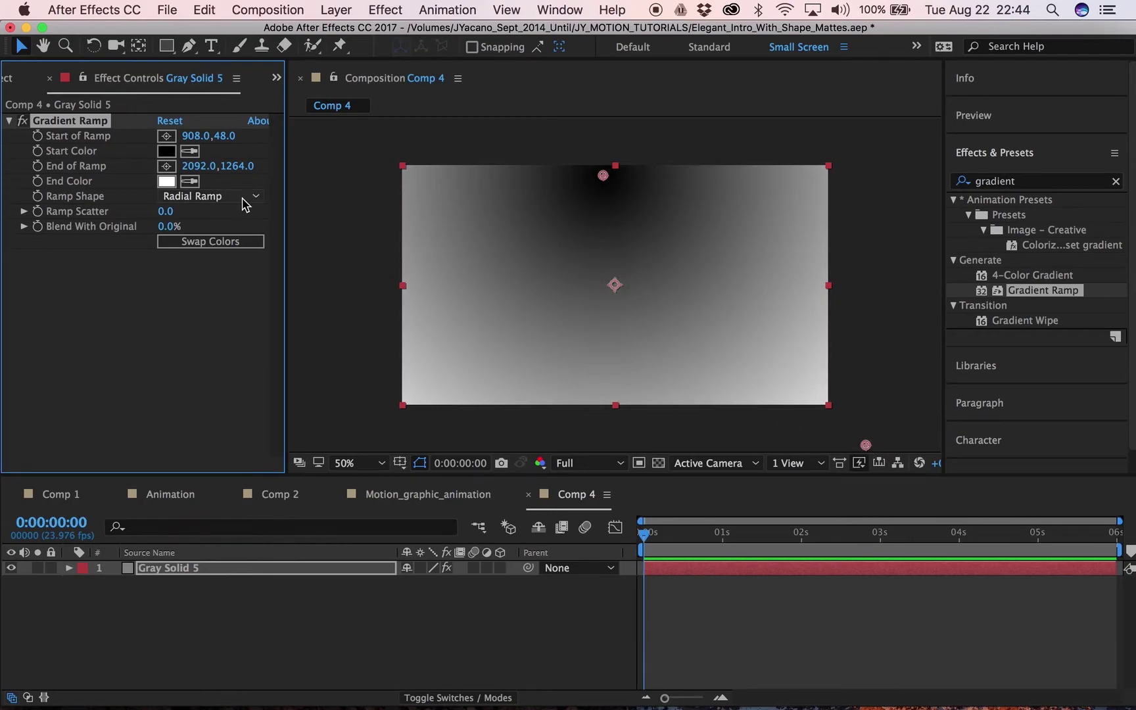
Step: Set the gradient's start color to a light blue with a hue of about 214° and 100% brightness
click(167, 151)
drag(600, 531, 602, 418)
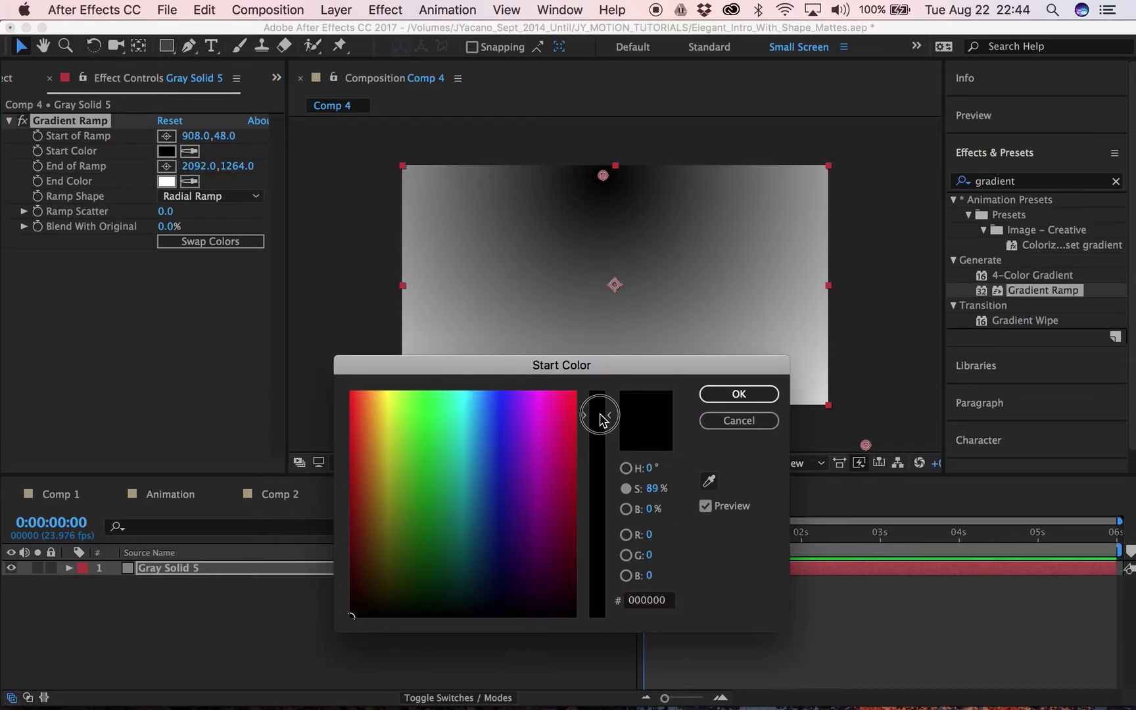
click(601, 526)
drag(601, 526, 599, 598)
click(626, 509)
drag(605, 477, 602, 391)
click(626, 469)
drag(601, 460, 604, 483)
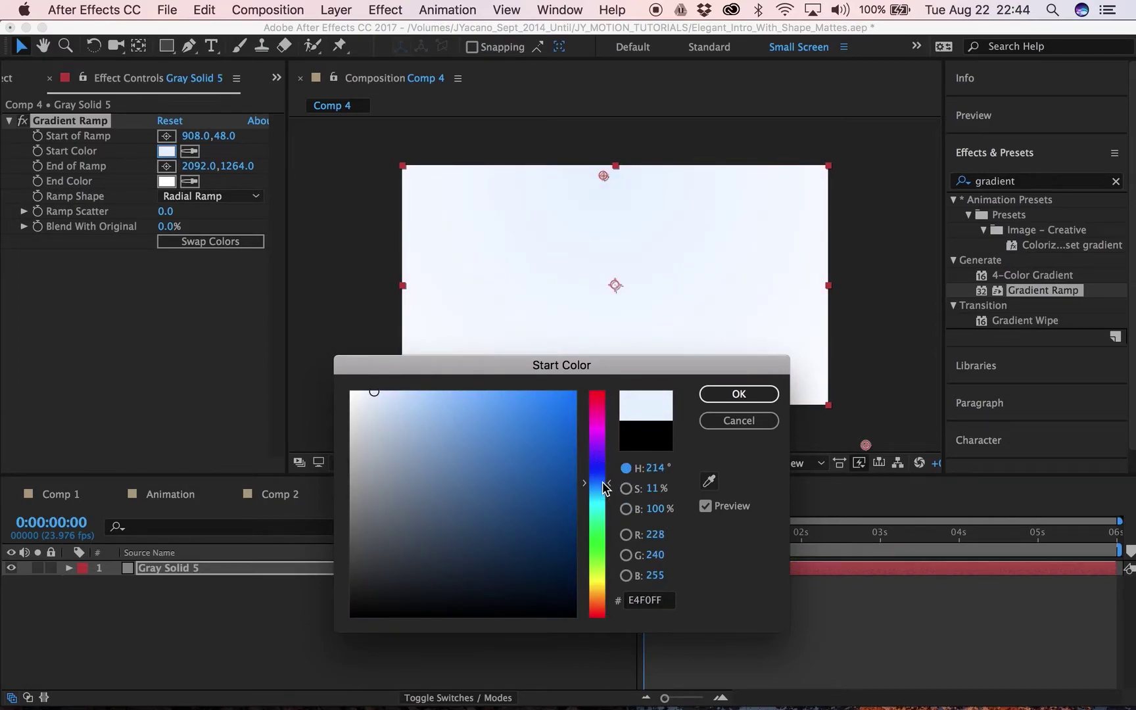
click(384, 392)
drag(384, 392, 406, 392)
click(712, 394)
Step: Set the gradient's end color to dark navy blue, #051841, and collapse the Gradient Ramp settings
click(167, 181)
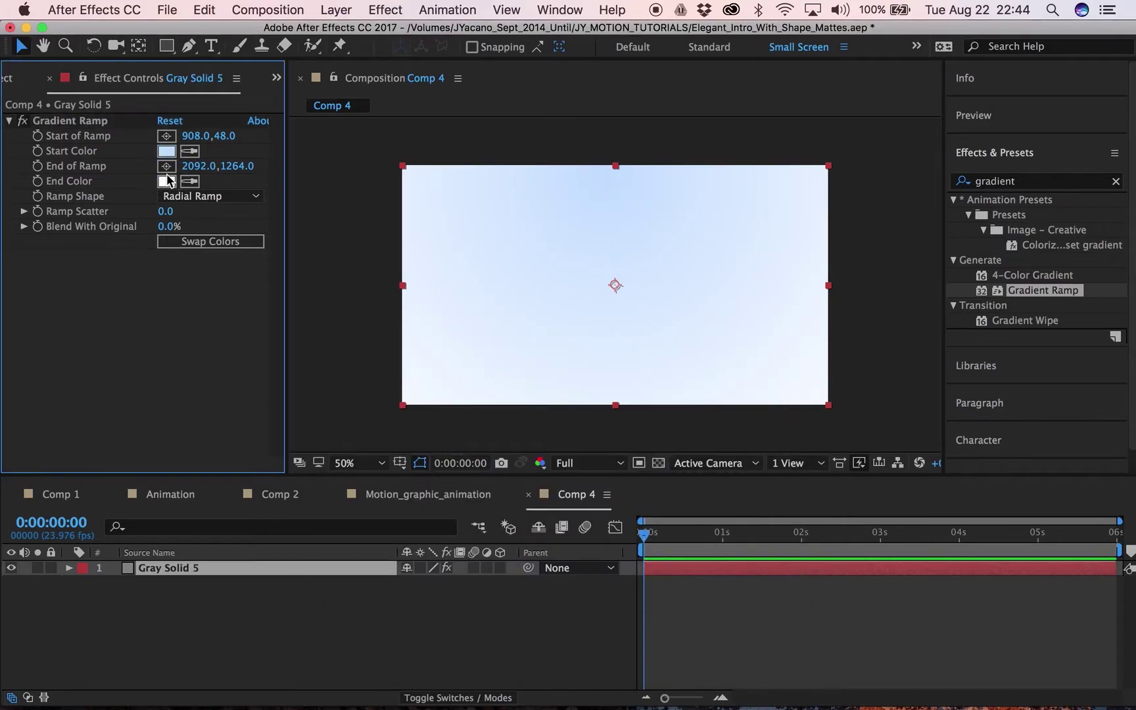
click(626, 509)
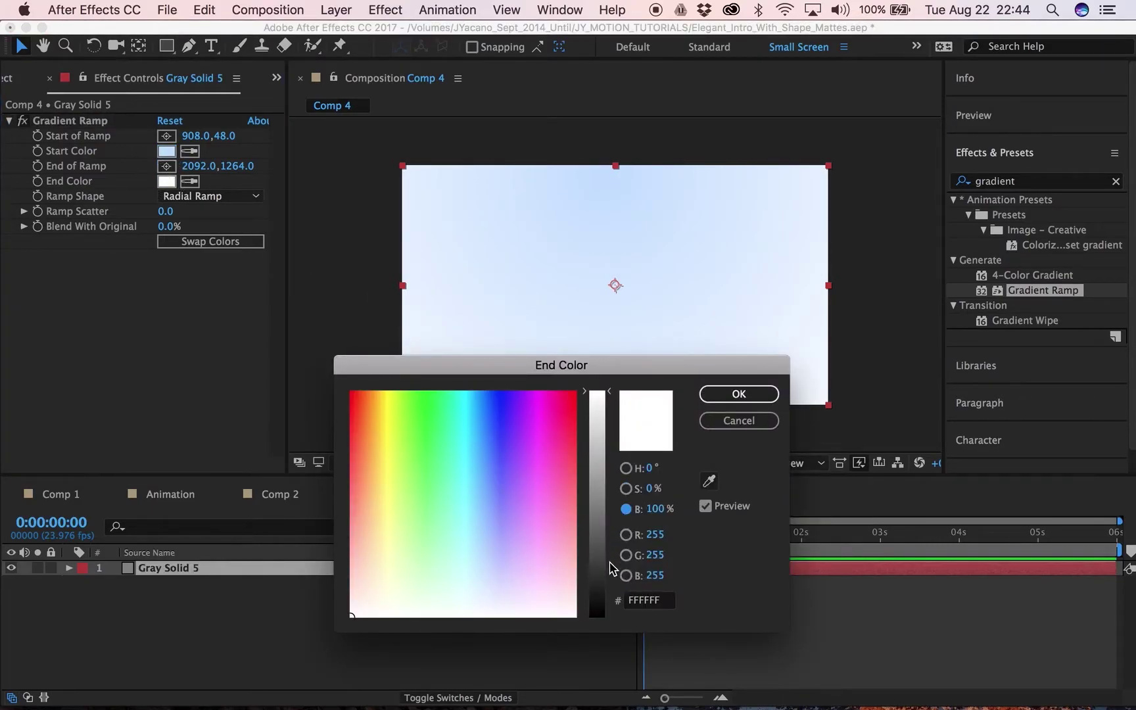
click(605, 571)
drag(606, 572, 605, 561)
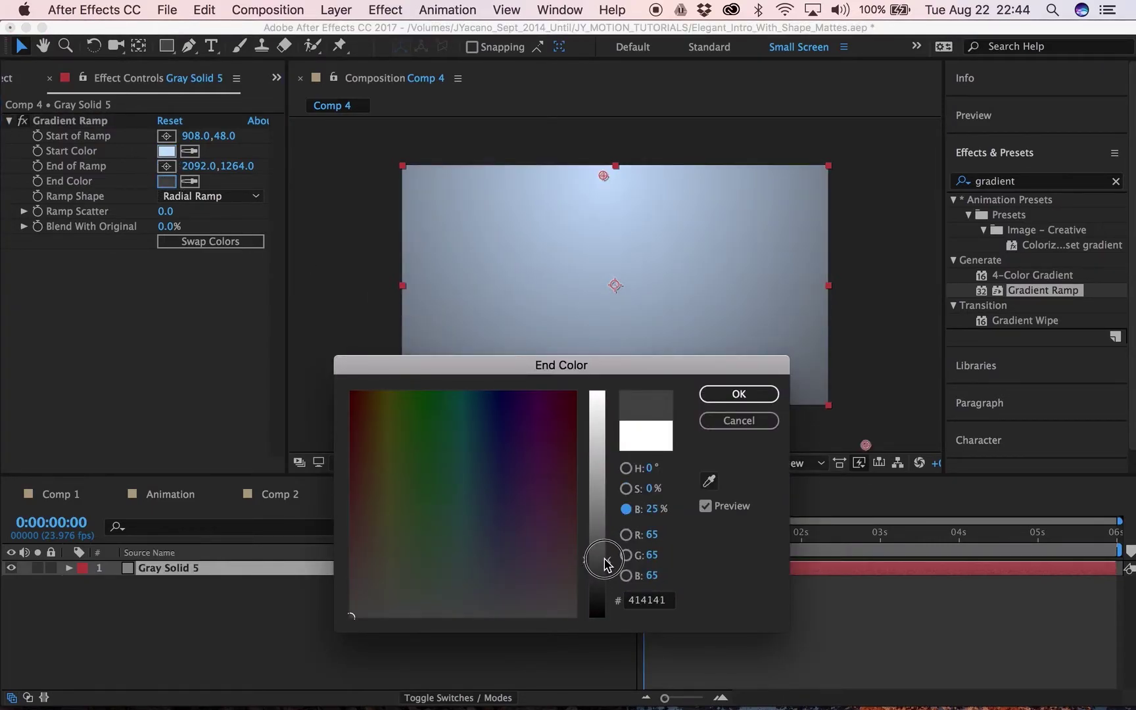
click(626, 469)
click(599, 478)
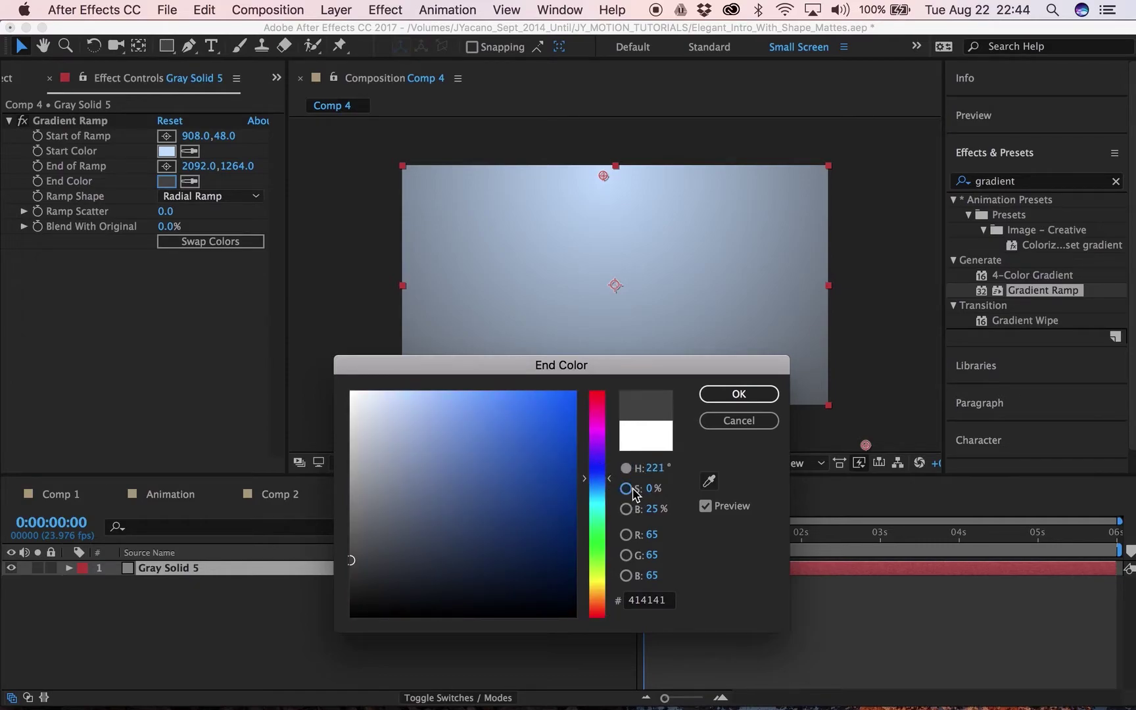
click(626, 489)
drag(592, 460, 595, 412)
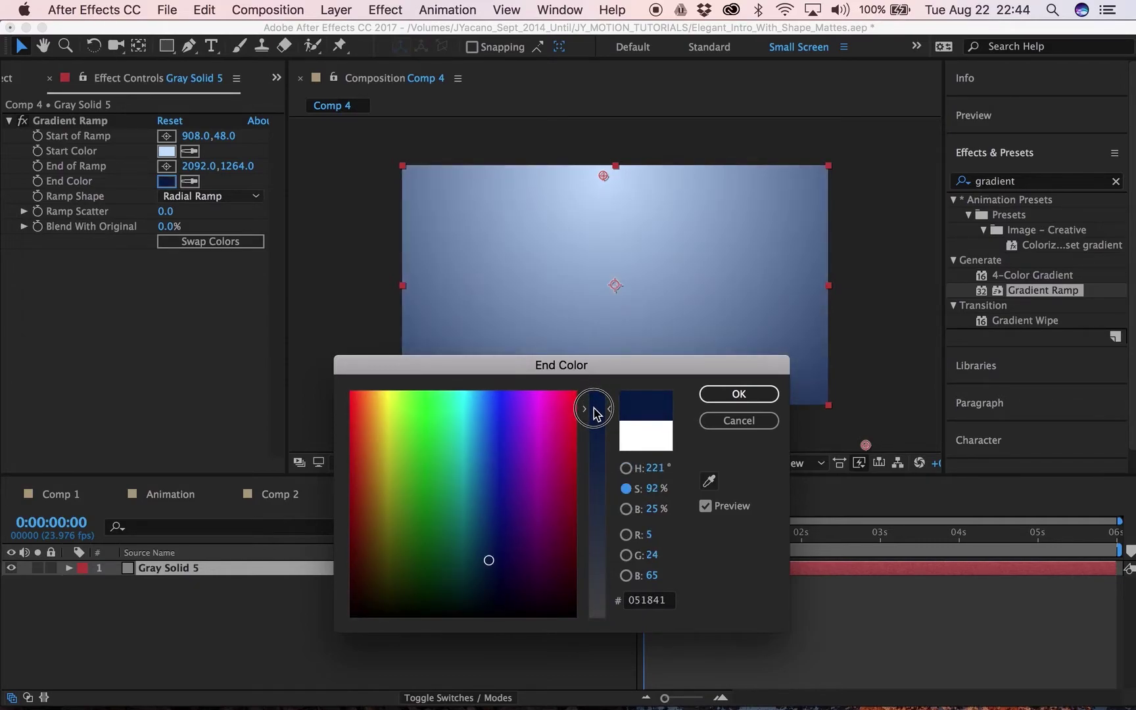
click(725, 395)
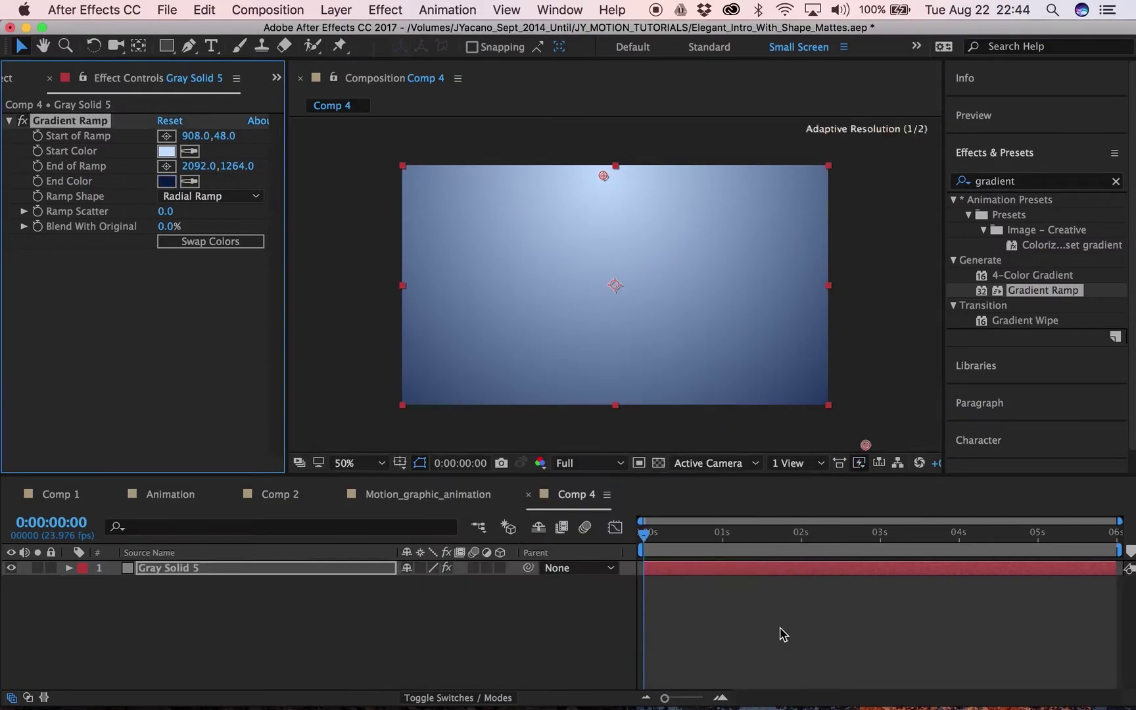
click(9, 121)
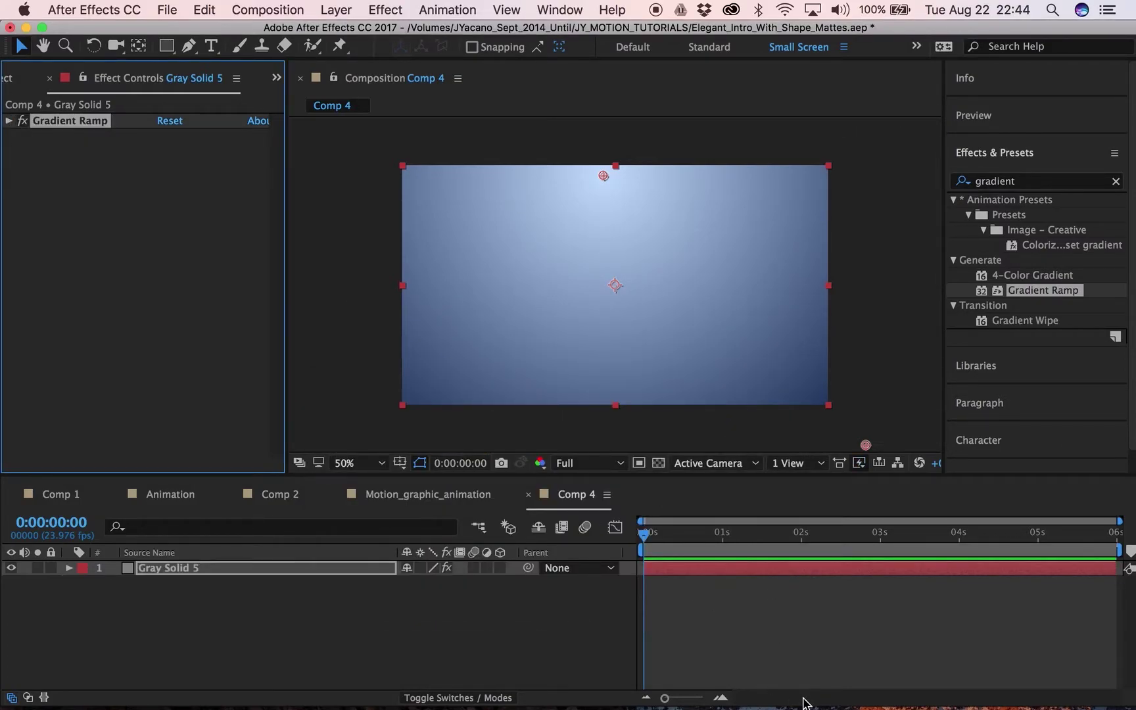
Step: Add a two-line text layer reading "motion" over "graphic" in green Lemon/Milk at 225 px
click(877, 387)
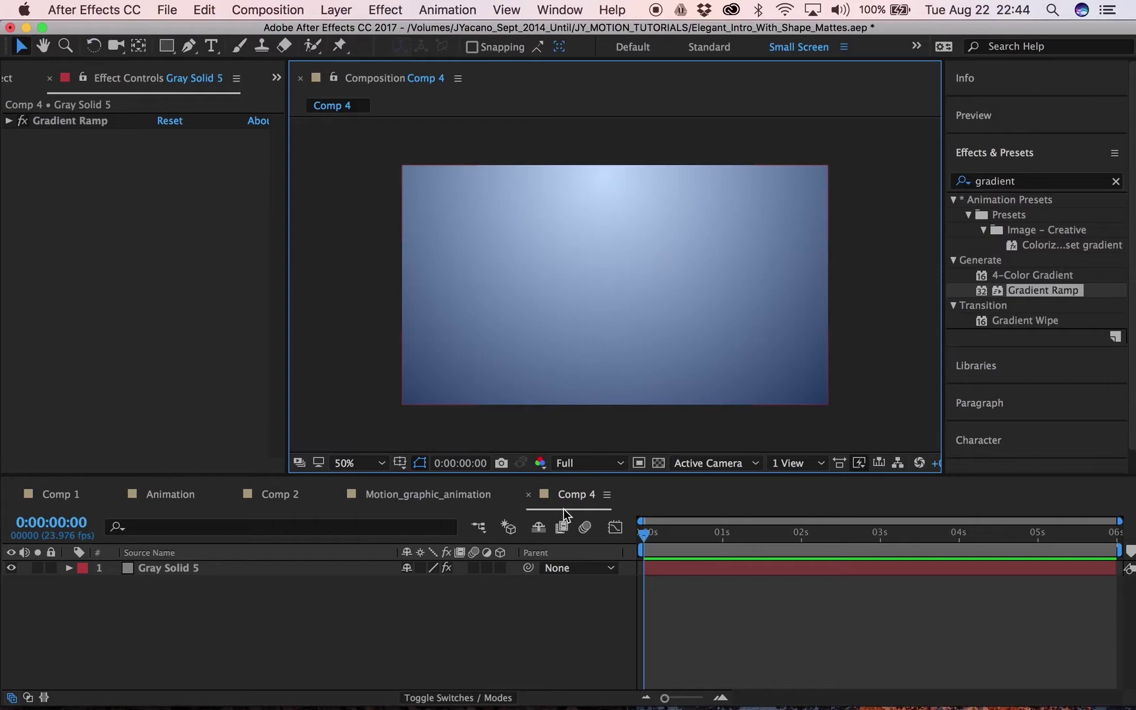
click(211, 46)
click(567, 277)
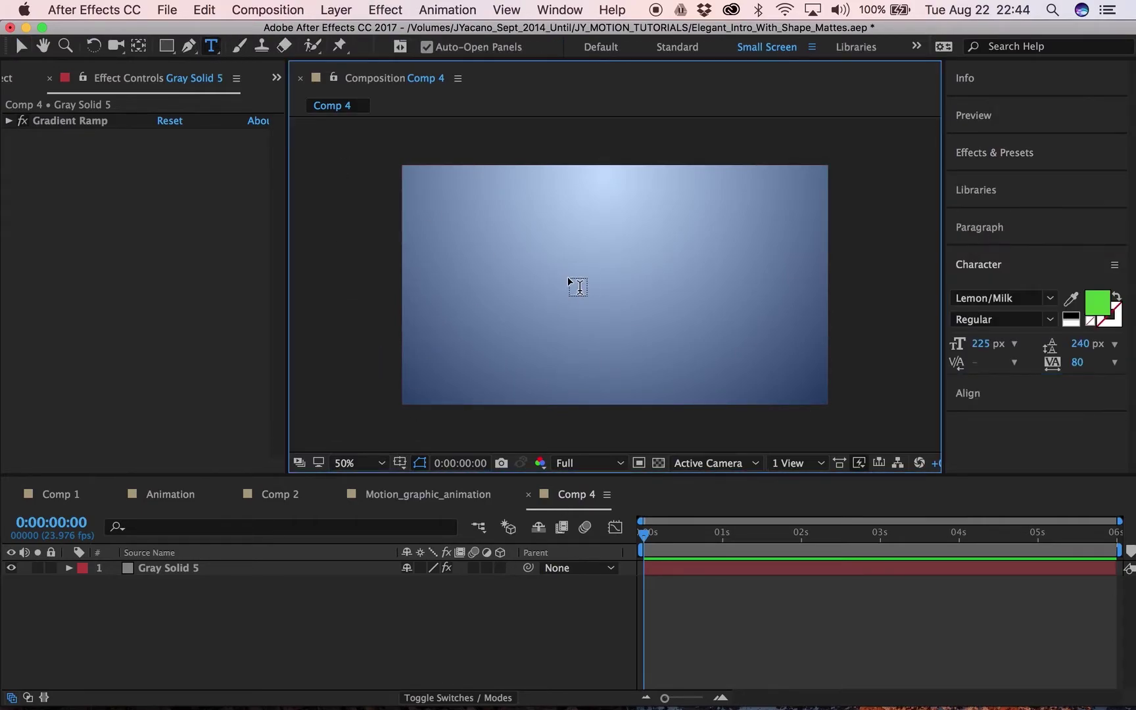
text(motion)
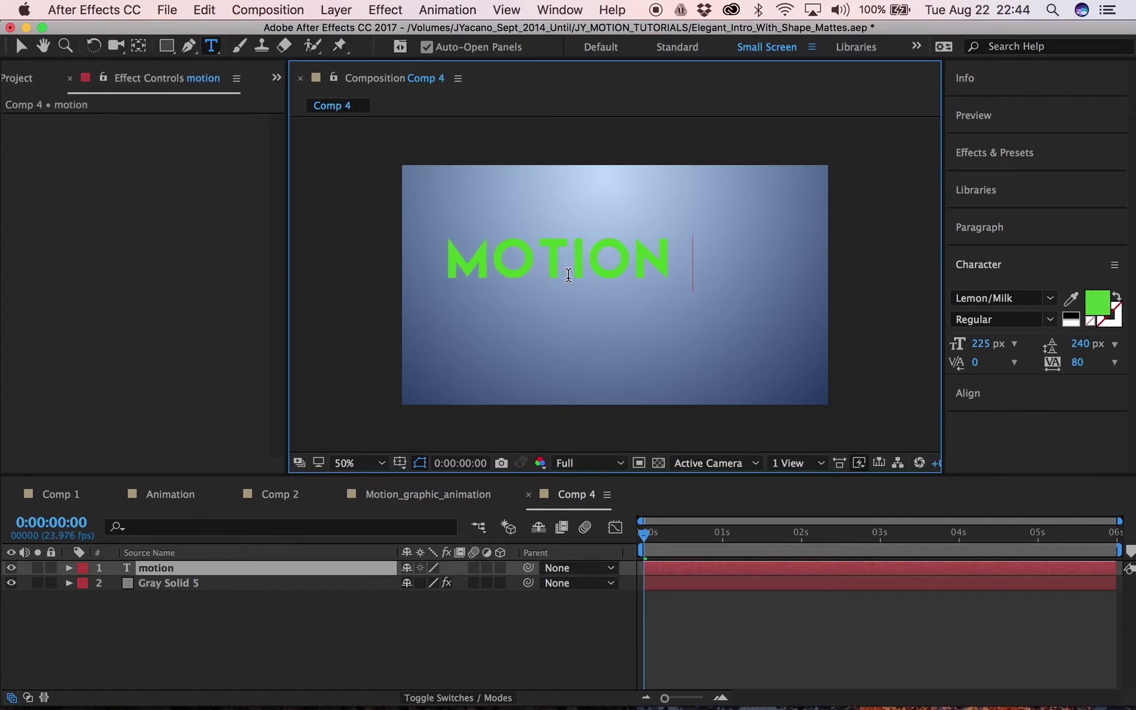
key(Return)
text(graphic)
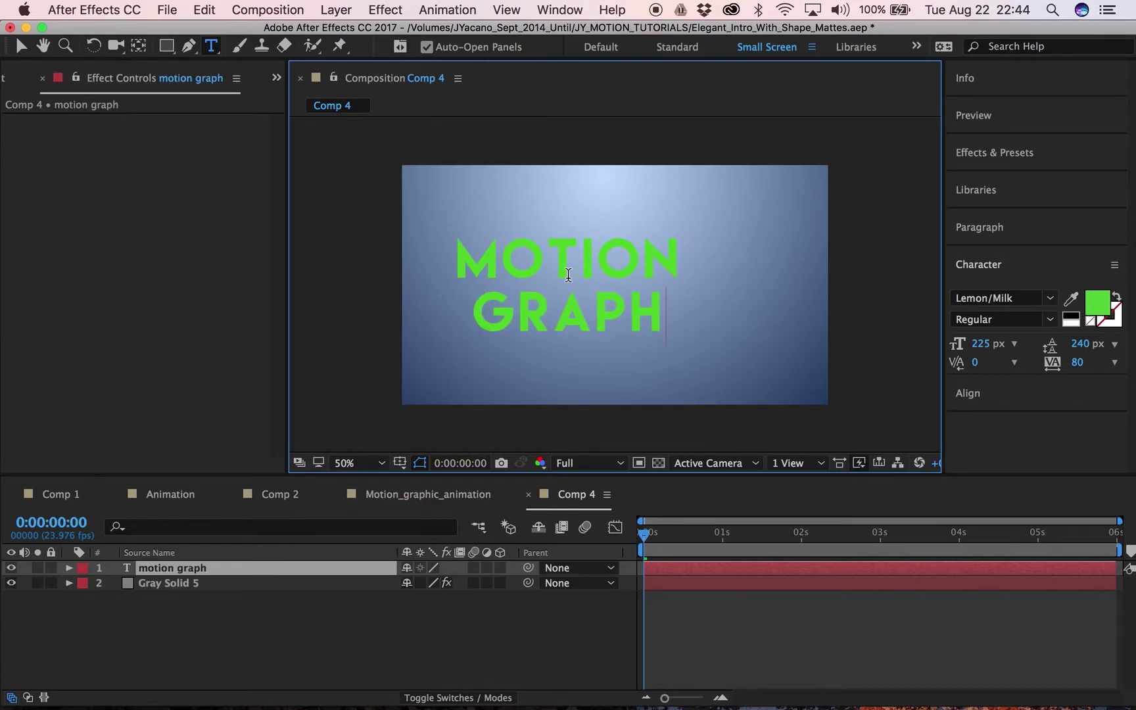
click(240, 582)
click(240, 570)
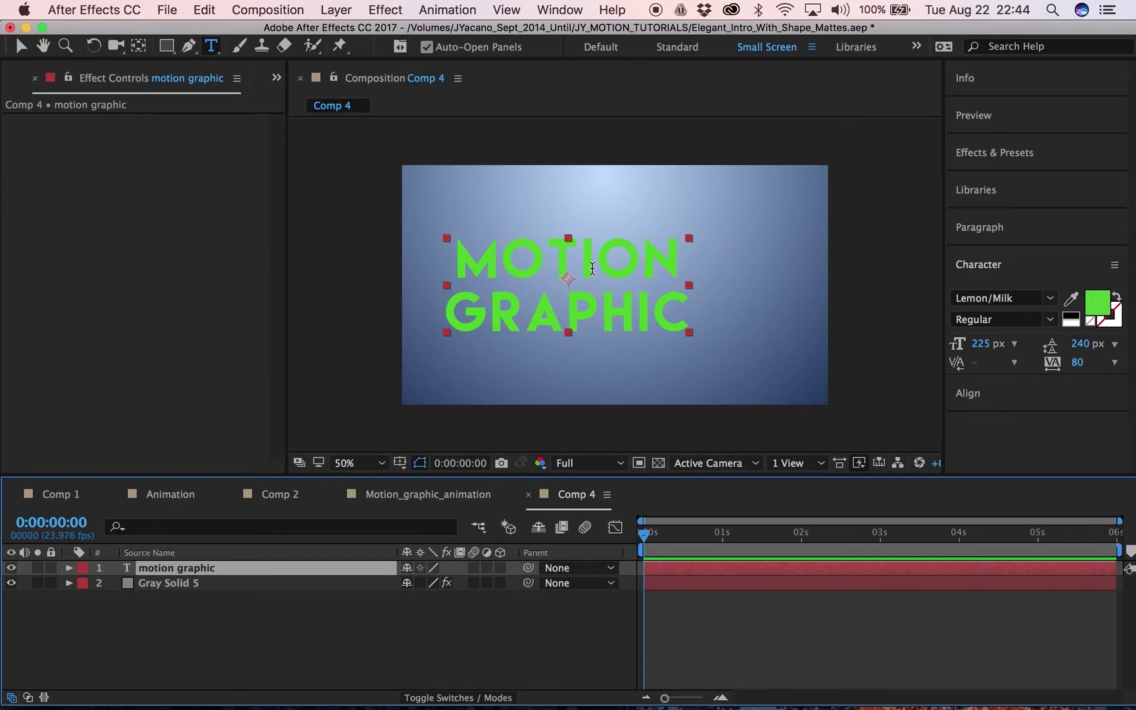
Step: Set the tracking of the word GRAPHIC to 10 so it matches the width of MOTION
double_click(587, 309)
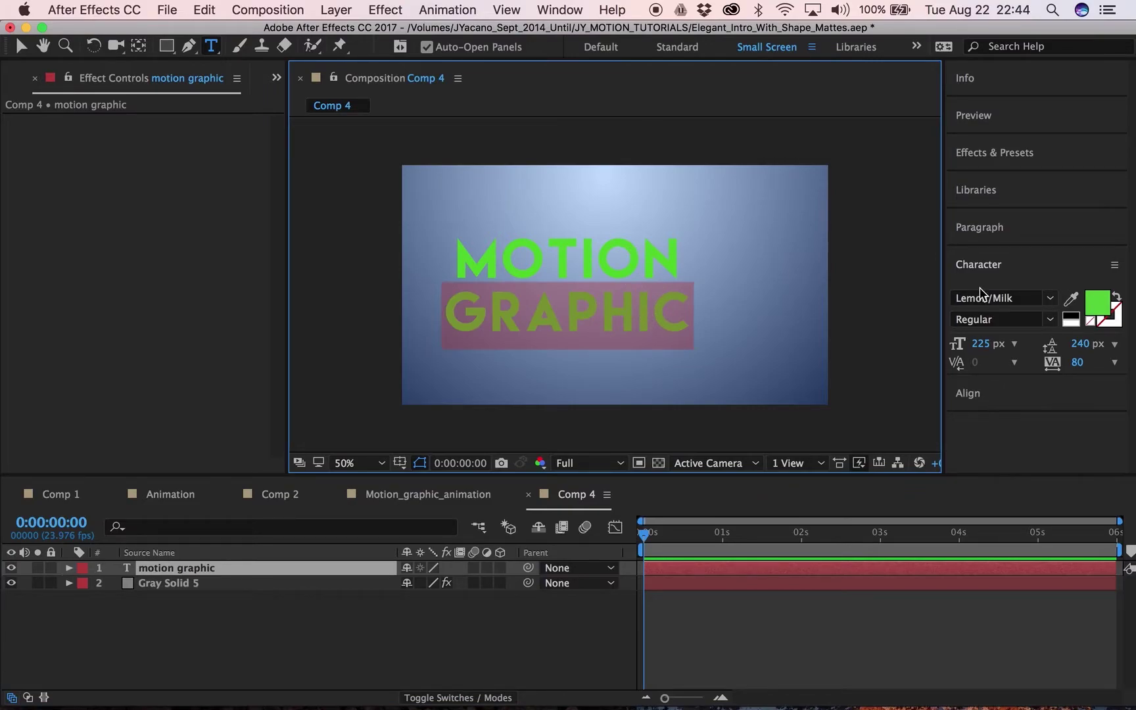
click(1078, 362)
text(10)
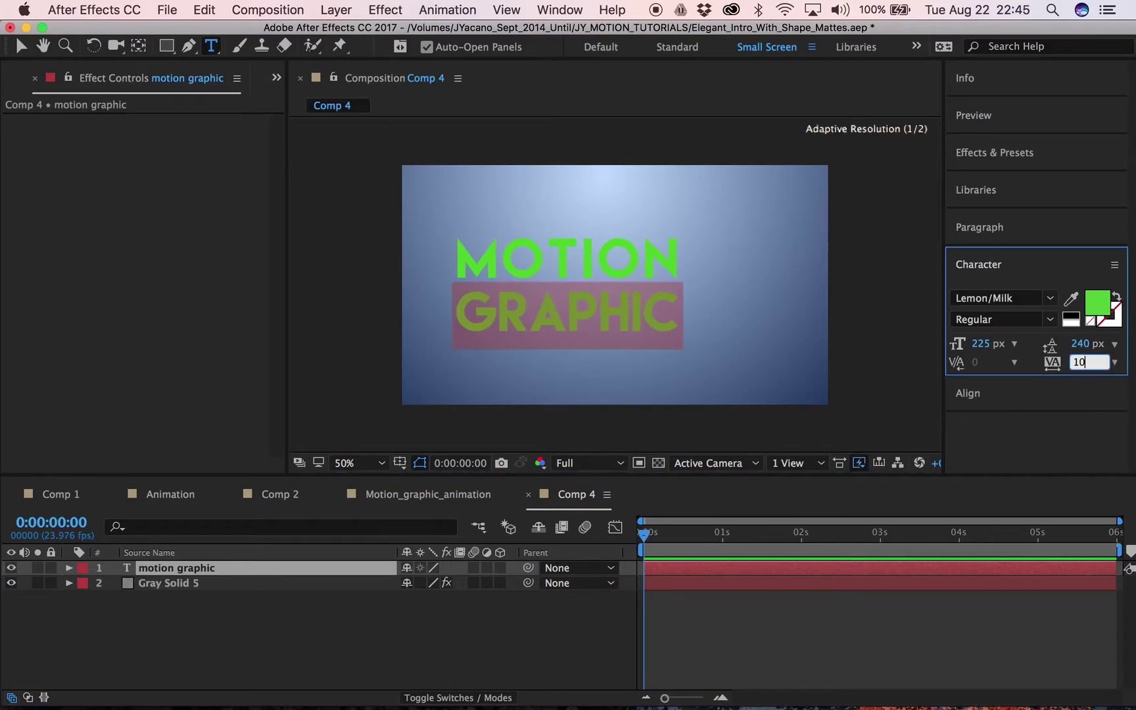
key(Return)
click(383, 614)
Step: Center the motion graphic text layer horizontally in the composition
click(284, 569)
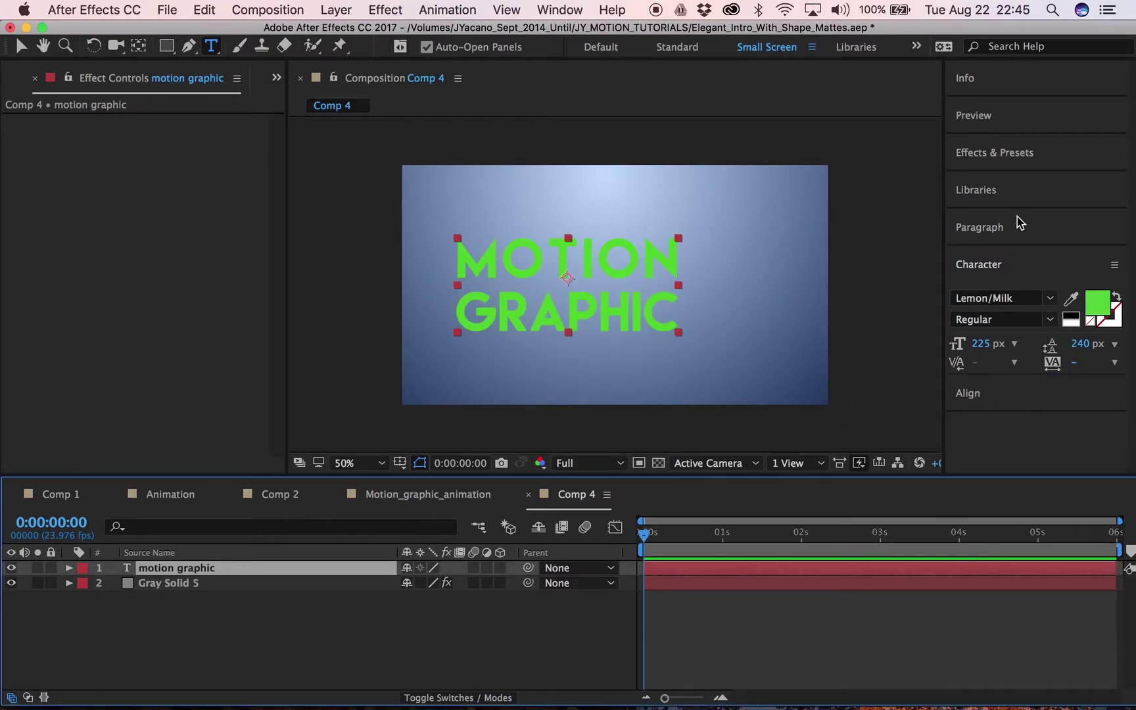
click(1010, 404)
click(993, 351)
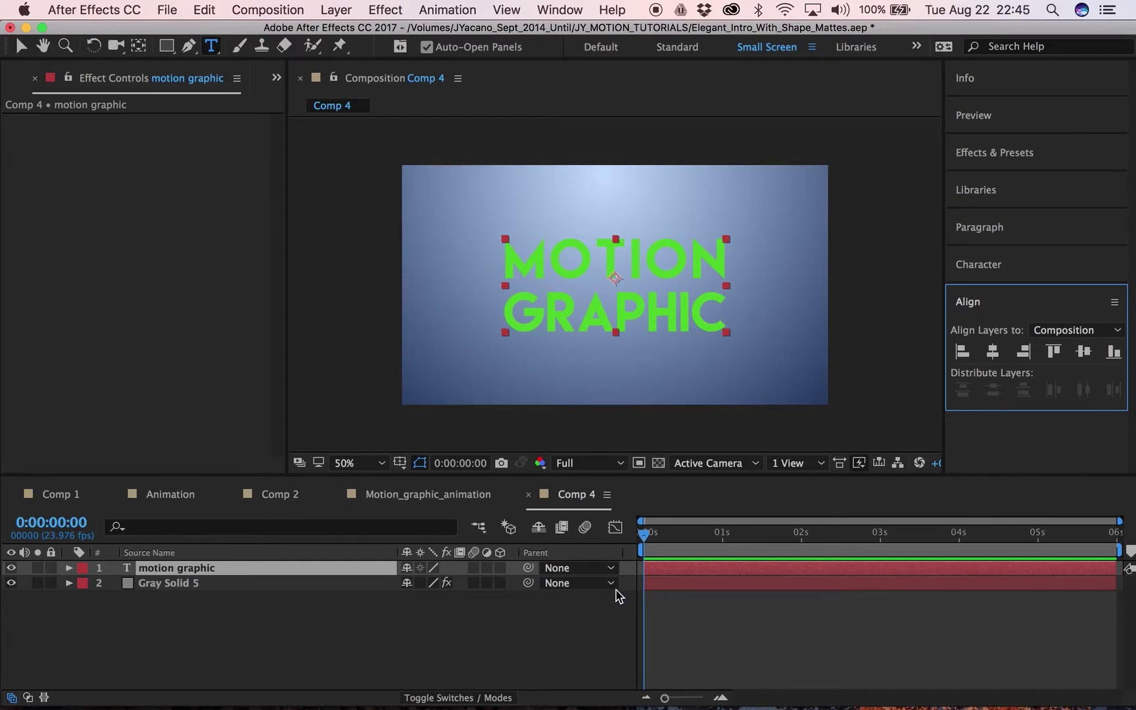
Step: Draw a white rectangle shape about 1117 by 265 px over the word MOTION
click(322, 652)
key(q)
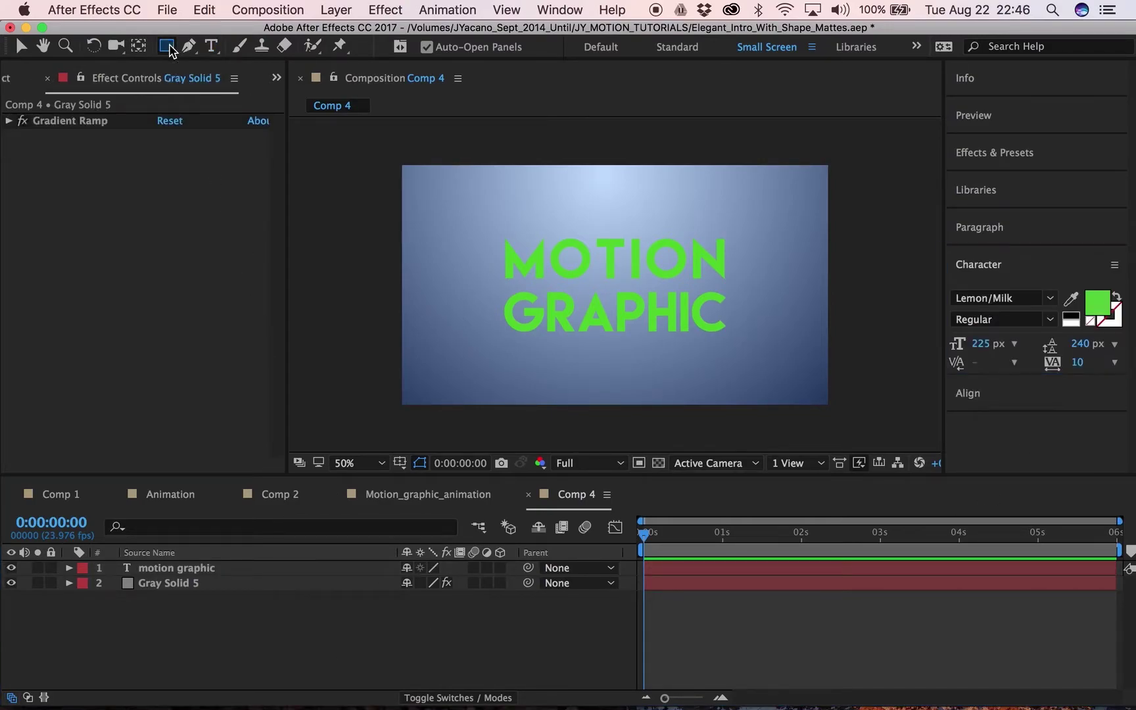
drag(491, 229, 740, 288)
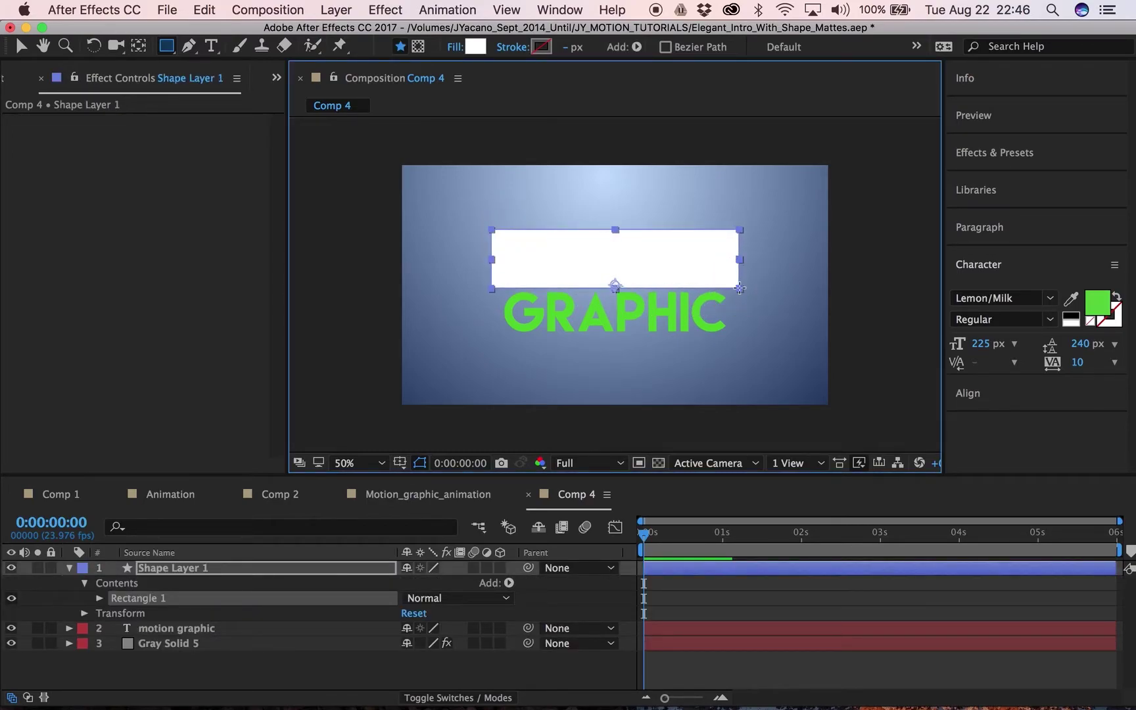
Step: Set the rectangle path's size to 1200 by 200
click(100, 598)
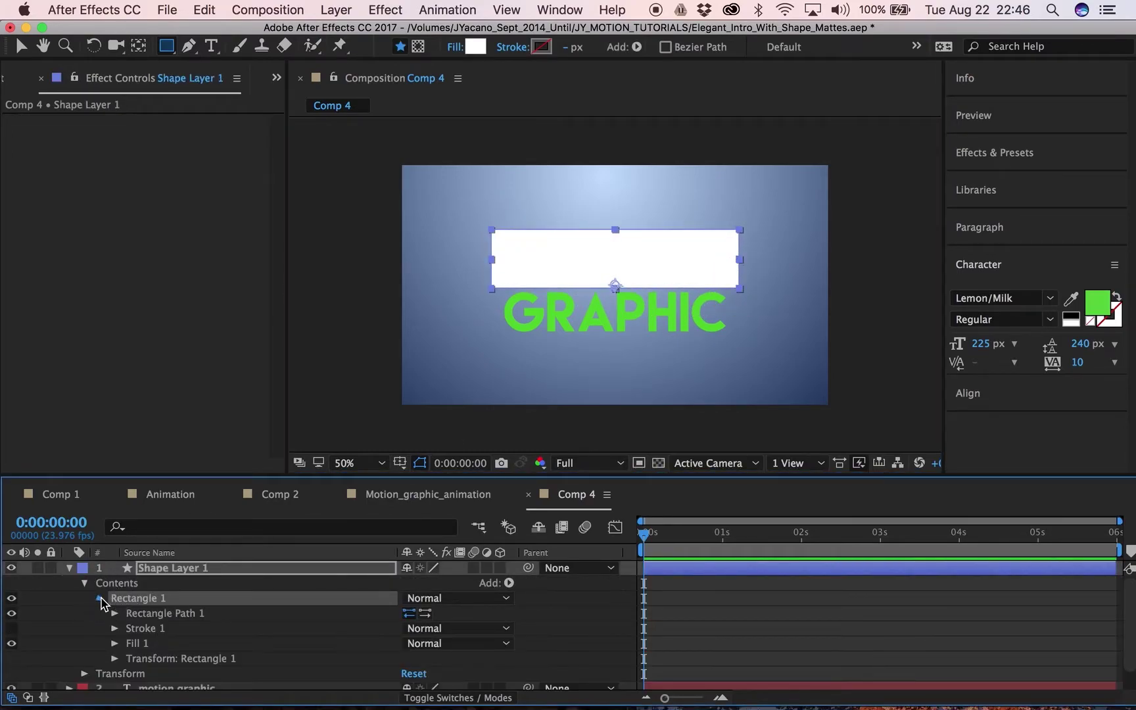
click(115, 613)
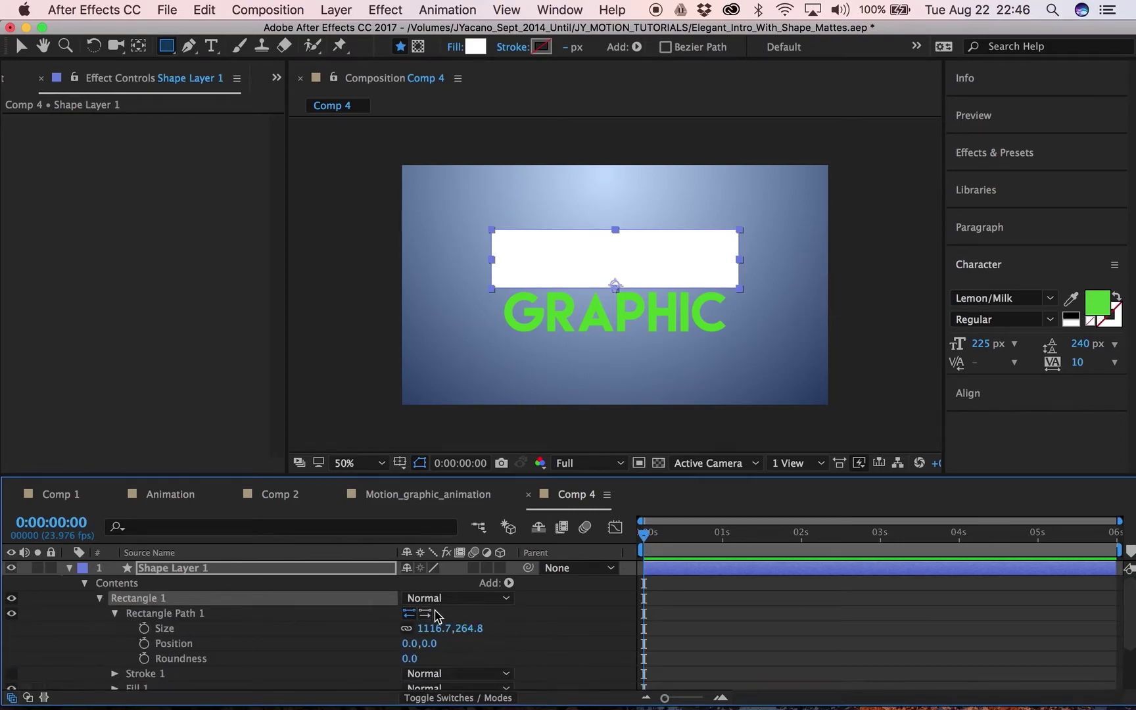
click(417, 627)
text(1200)
key(Return)
click(465, 628)
text(200)
key(Return)
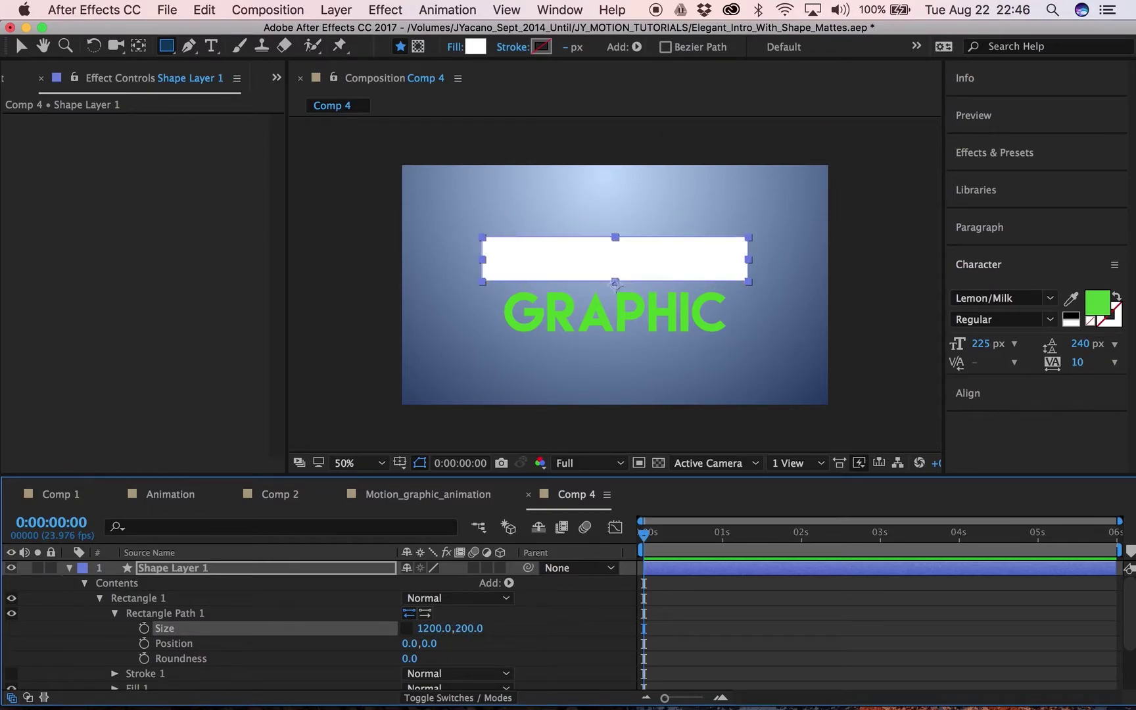
Step: Try a roundness of 200 on the rectangle's corners
click(409, 658)
text(2)
key(Return)
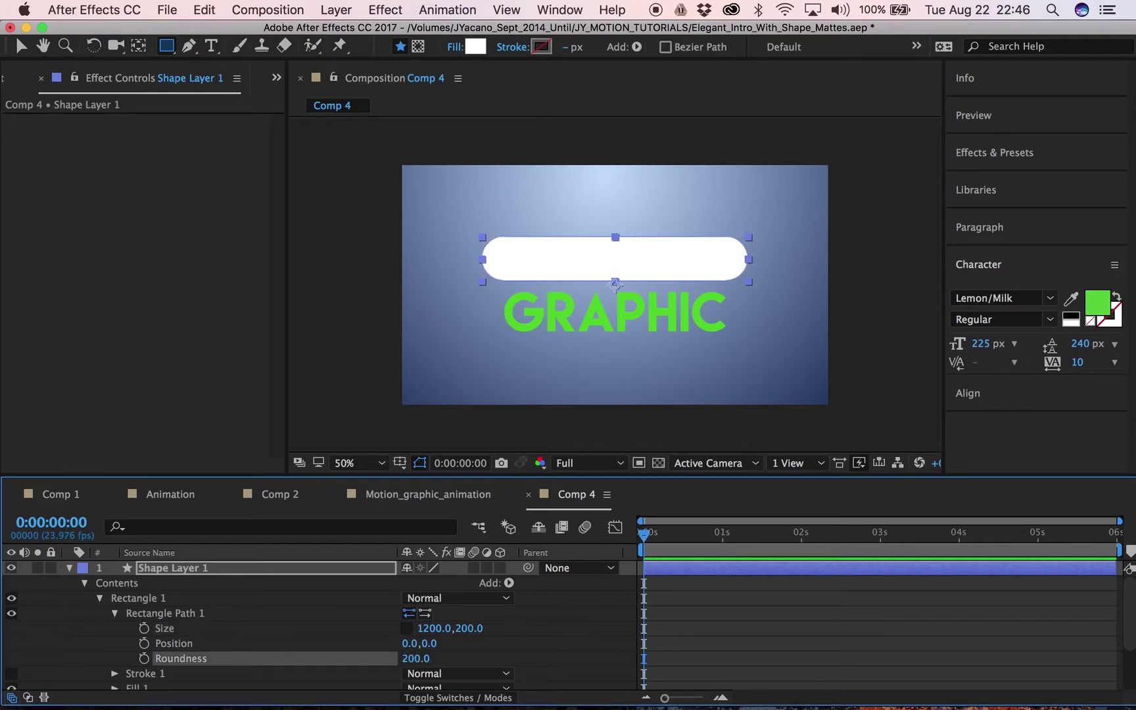
Step: Set the rectangle path's roundness to 20
click(413, 658)
text(20)
key(Return)
click(408, 659)
key(Return)
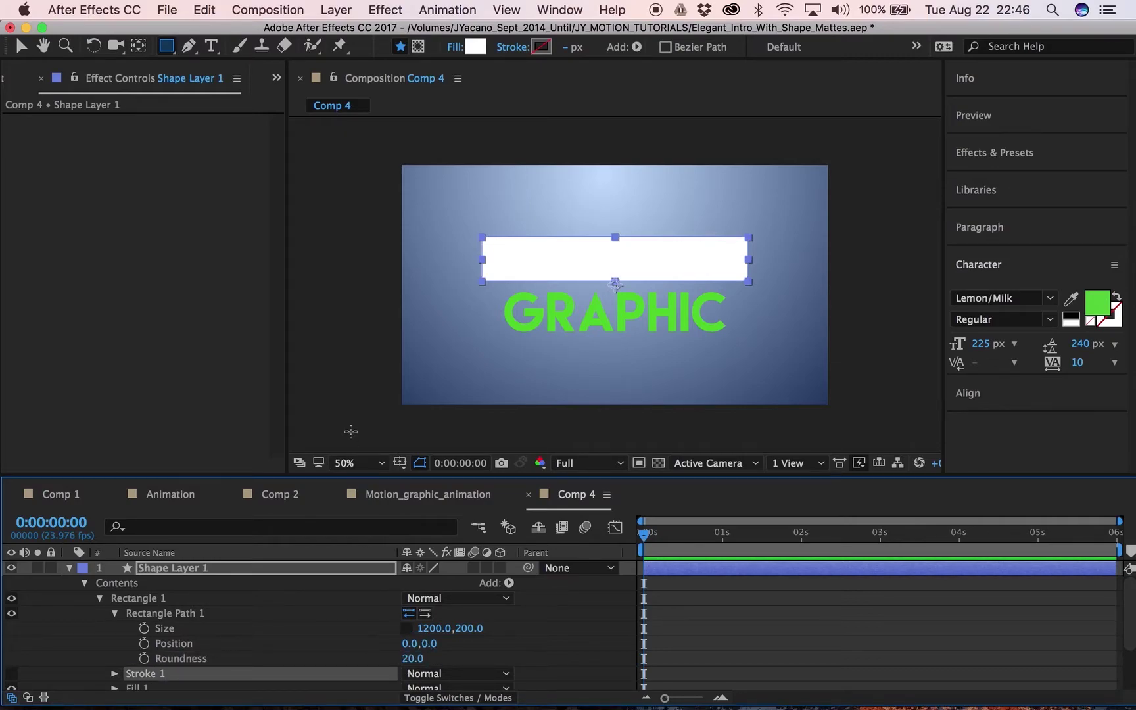
Step: Center the rectangle shape layer horizontally in the composition
key(a)
click(249, 628)
click(248, 641)
click(211, 570)
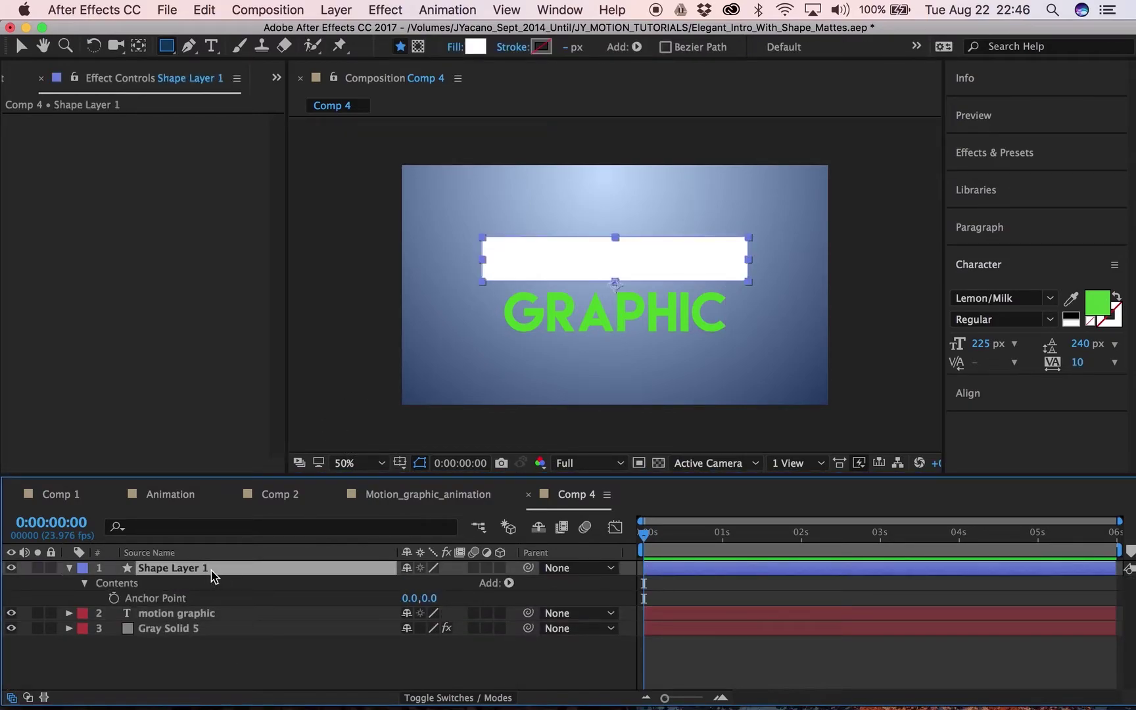
click(996, 405)
click(990, 349)
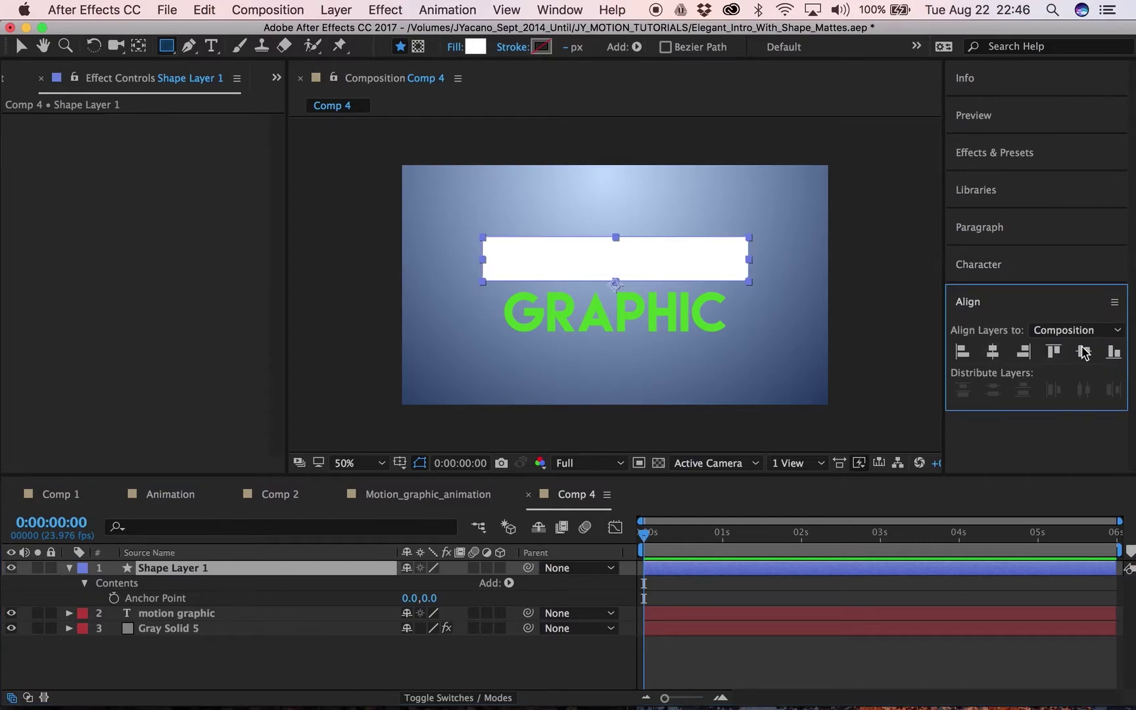
Step: Lower the rectangle's opacity to 50% to check how it covers MOTION, and restore it to 100%
click(396, 570)
key(t)
click(416, 583)
text(50)
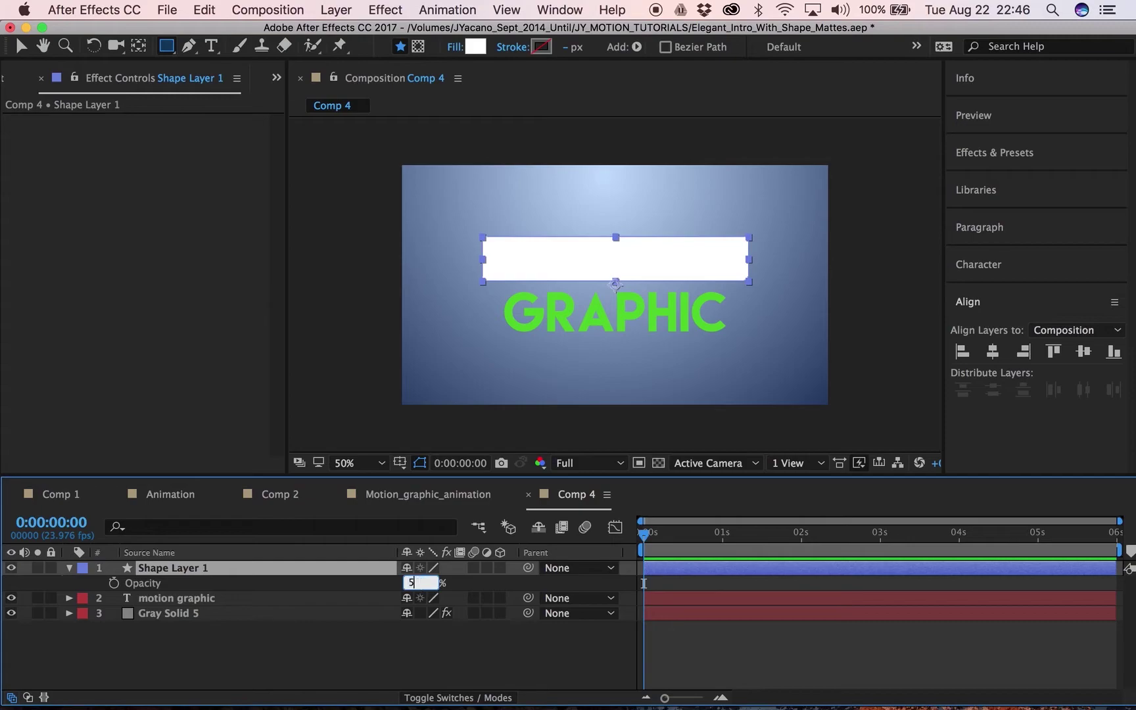
key(Return)
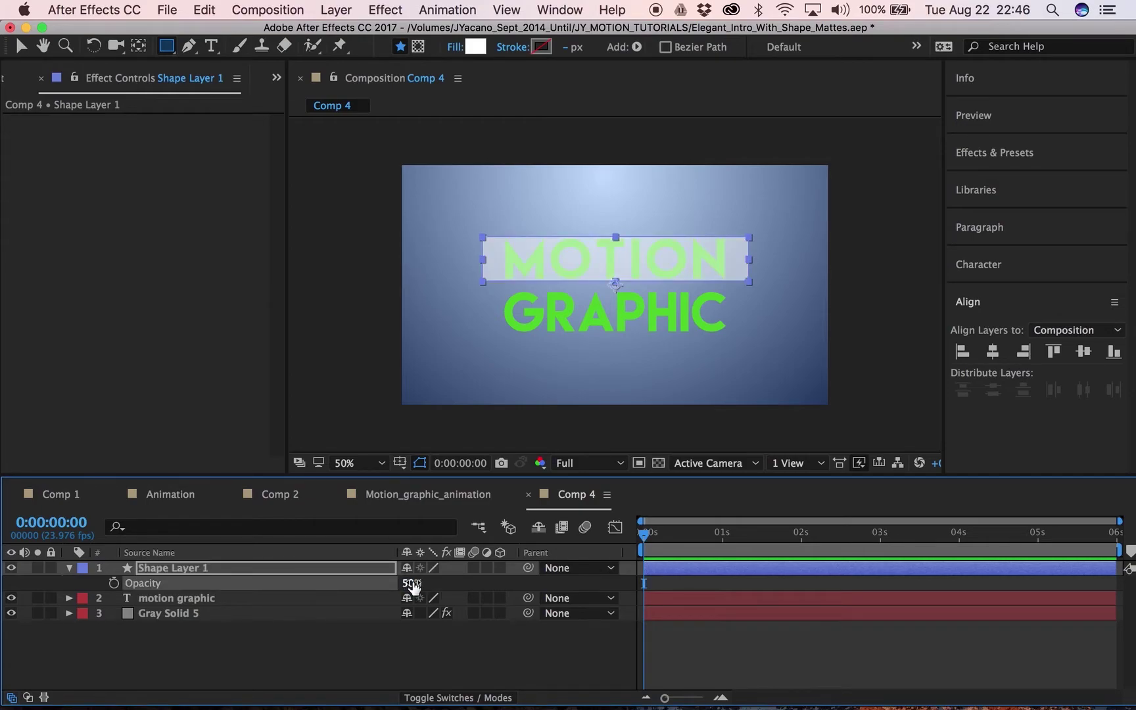
click(409, 583)
text(100)
key(Return)
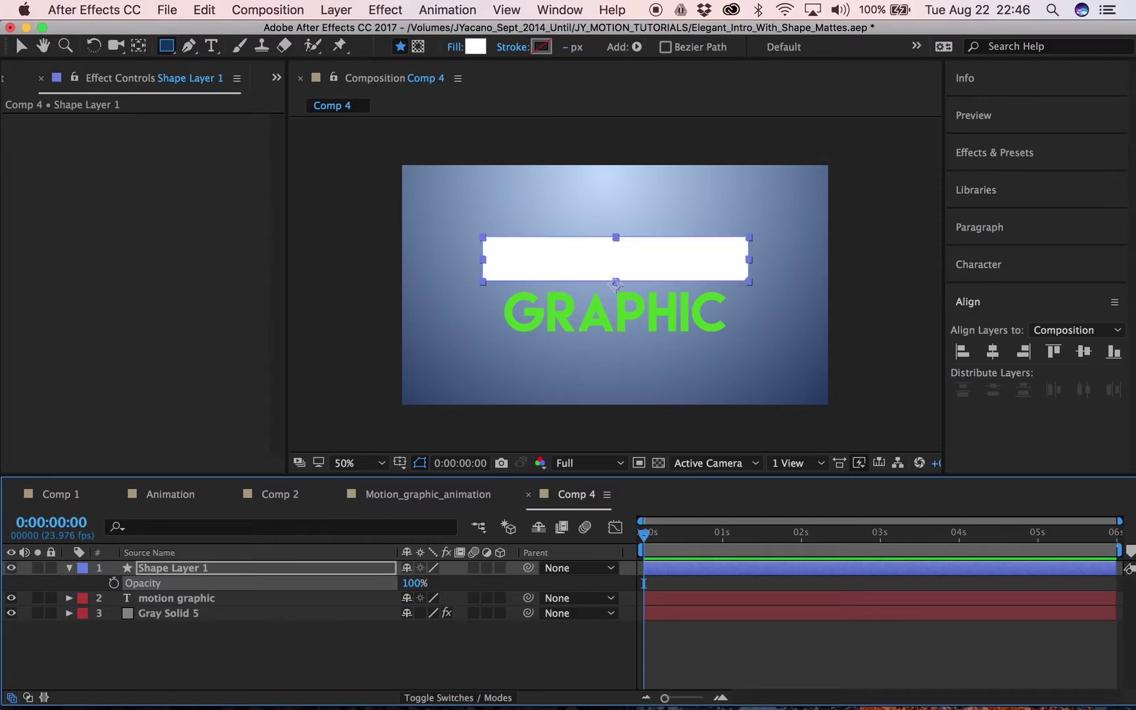
Step: Set the horizontal anchor point of Shape Layer 1 to -580 and recenter the layer horizontally in the composition
click(307, 575)
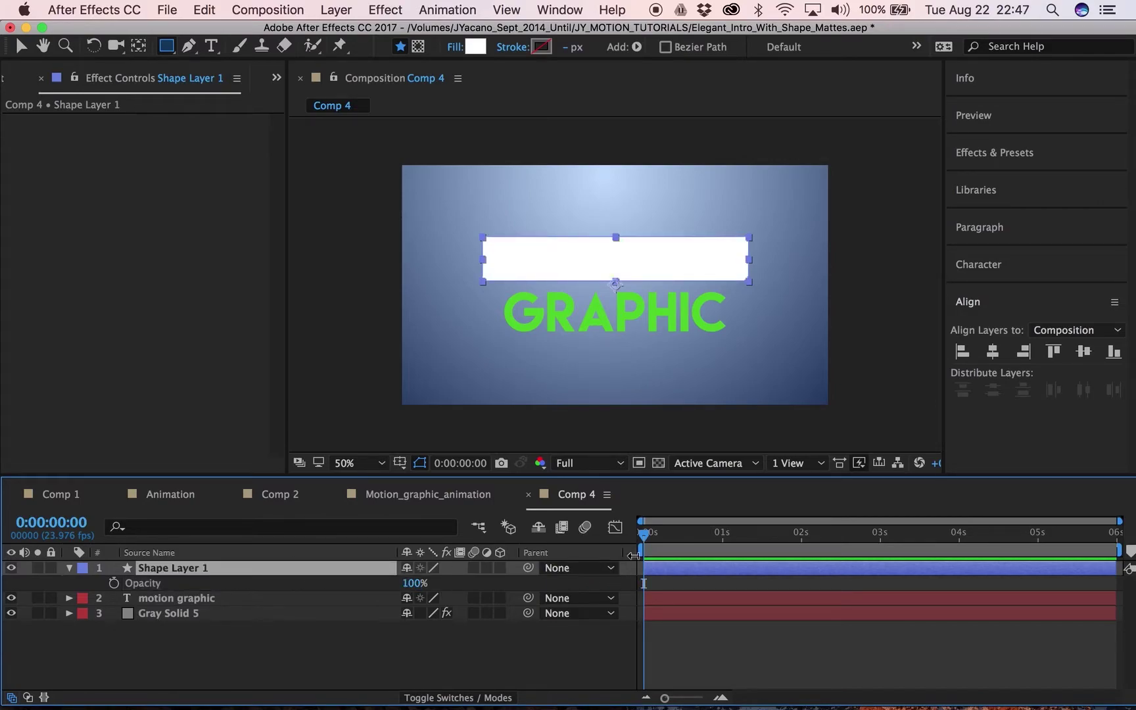
key(a)
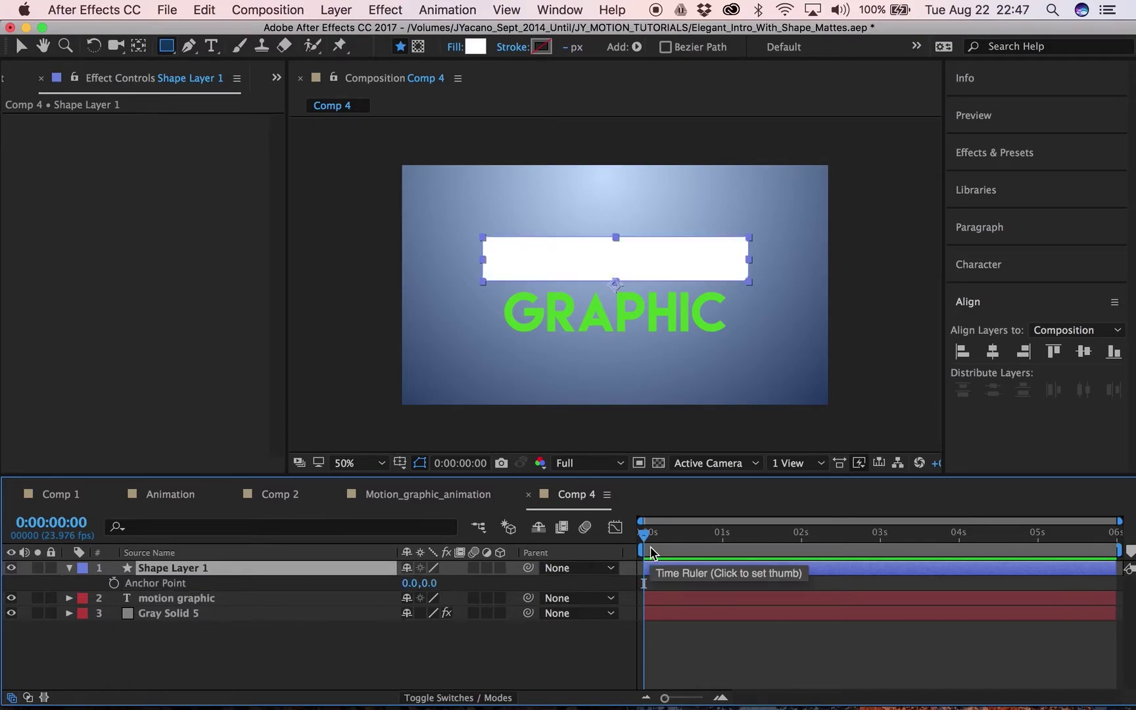
drag(413, 587, 63, 593)
click(414, 584)
text(-560)
key(Return)
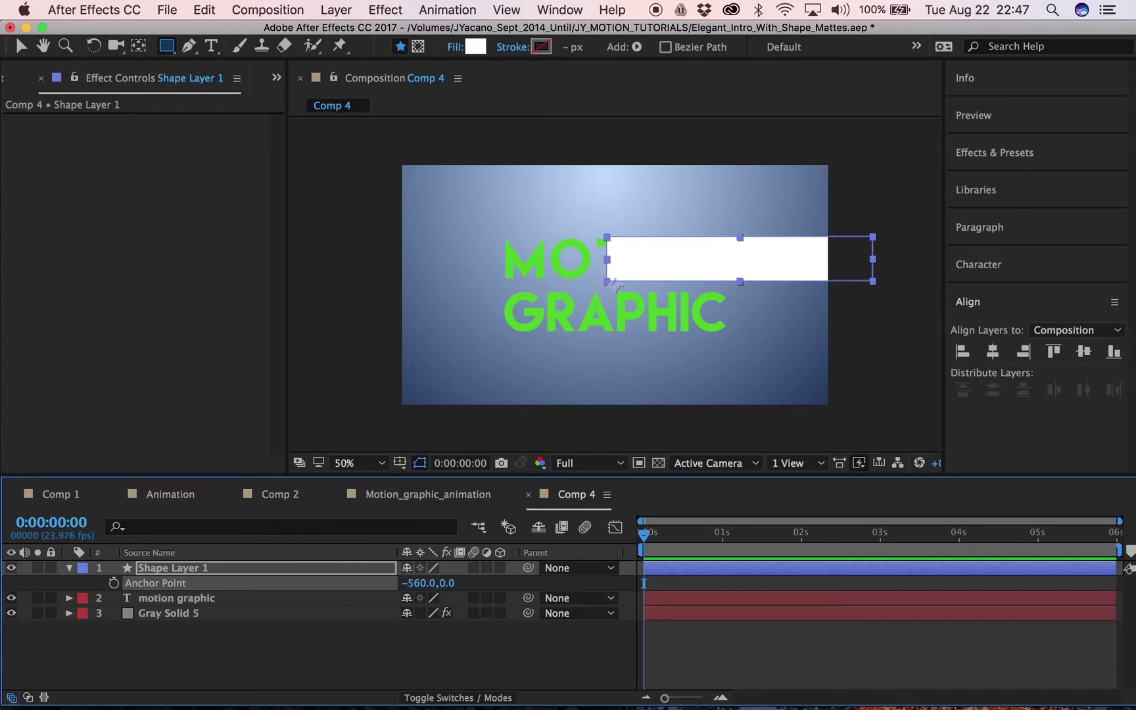
click(412, 584)
text(-580)
key(Return)
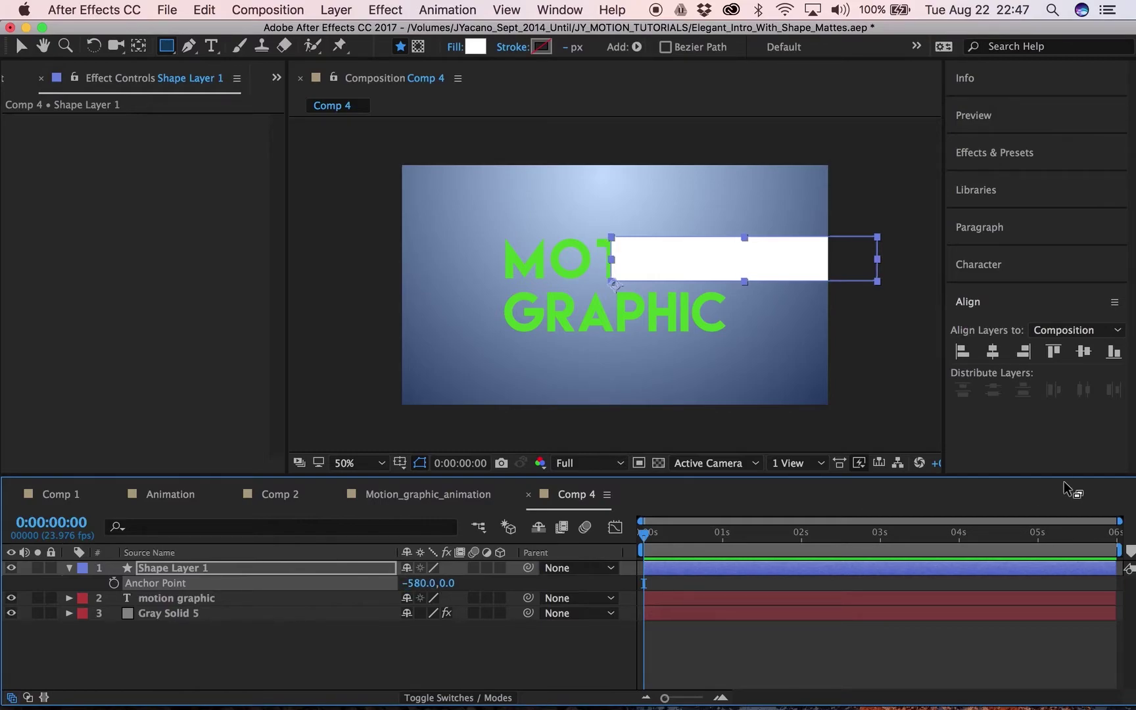
click(994, 352)
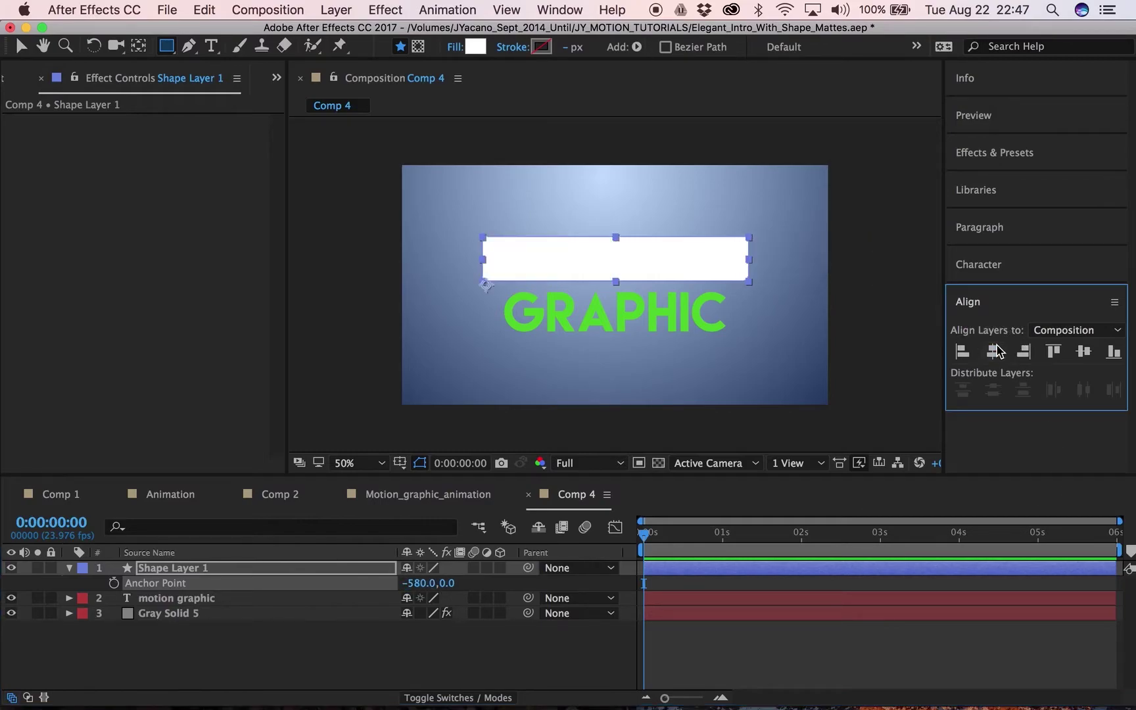
Step: Duplicate the rectangle layer and move the copy straight down to cover the word GRAPHIC
click(191, 569)
key(super+d)
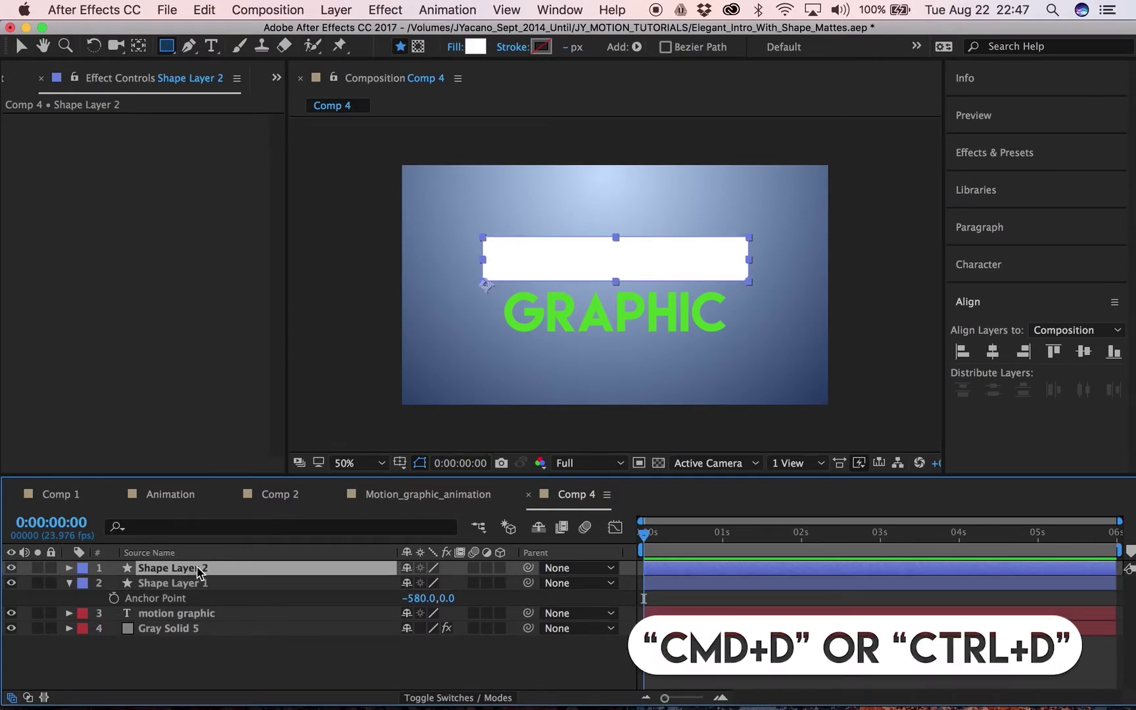
key(v)
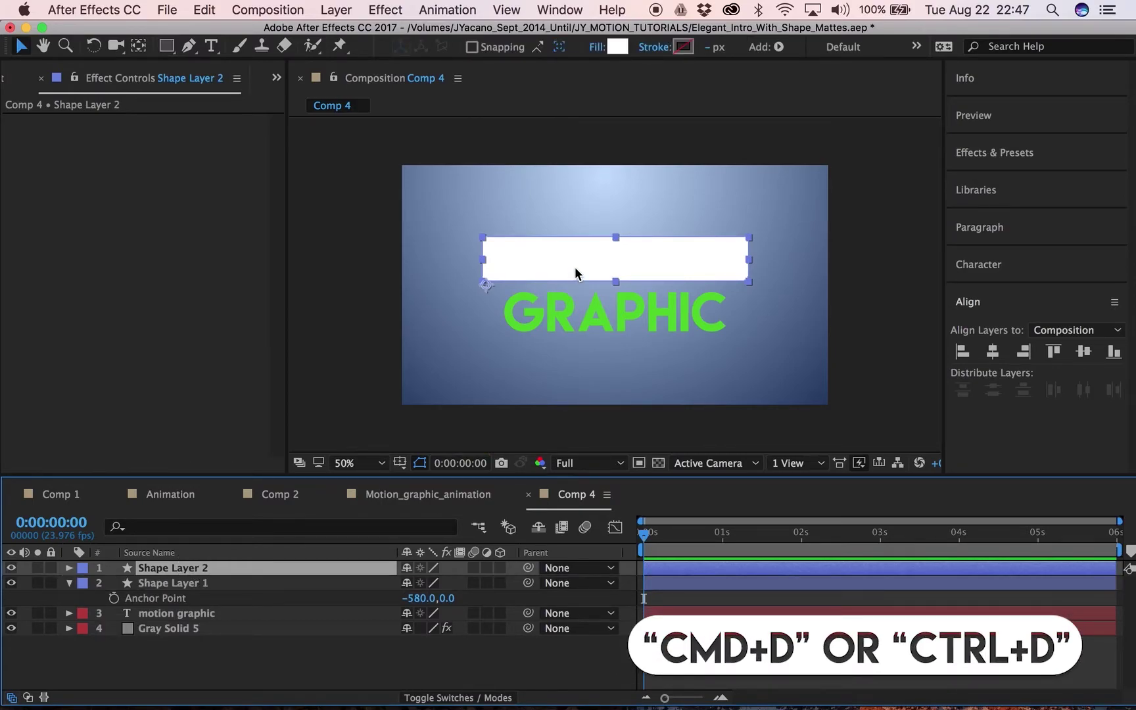
key(shift+Down)
key(shift+Down)
key(shift+Down)
key(shift+Down)
key(shift+Down)
key(shift+Down)
key(shift+Down)
key(shift+Down)
key(shift+Down)
key(shift+Down)
key(shift+Down)
key(shift+Down)
key(shift+Down)
key(shift+Down)
key(shift+Down)
key(shift+Down)
key(shift+Down)
key(shift+Down)
key(shift+Down)
key(shift+Down)
key(shift+Down)
key(shift+Down)
key(shift+Down)
key(shift+Down)
key(shift+Down)
key(shift+Down)
key(shift+Down)
key(shift+Down)
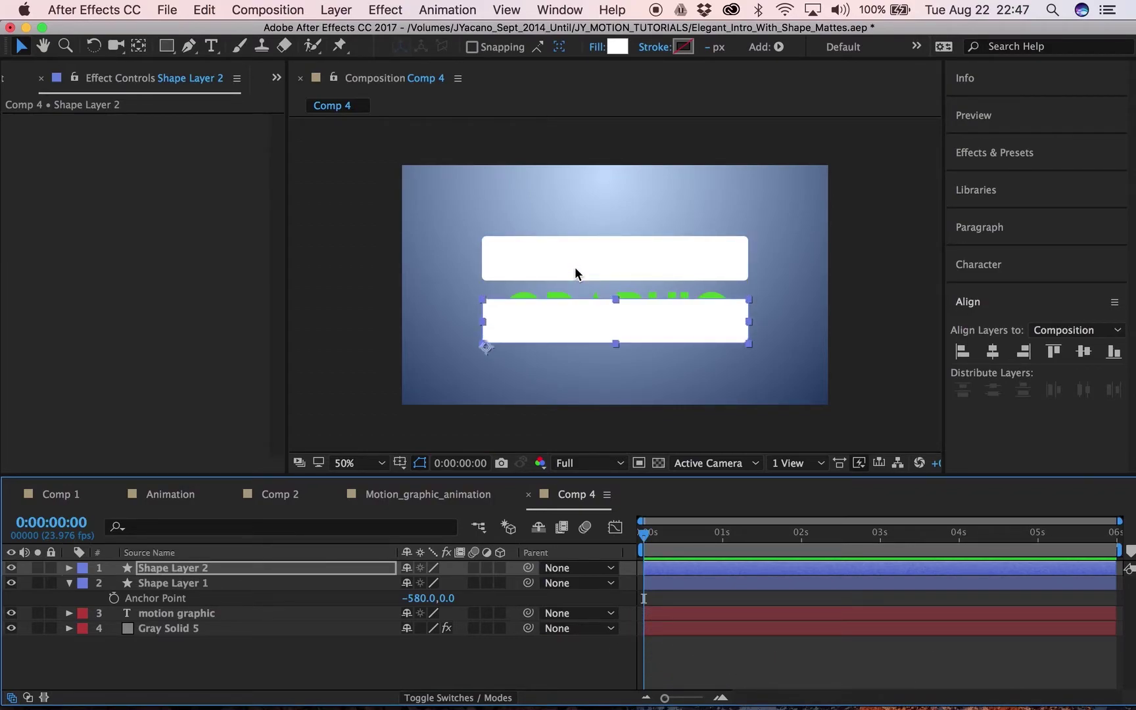
key(shift+Up)
key(shift+Up)
key(shift+Up)
key(shift+Up)
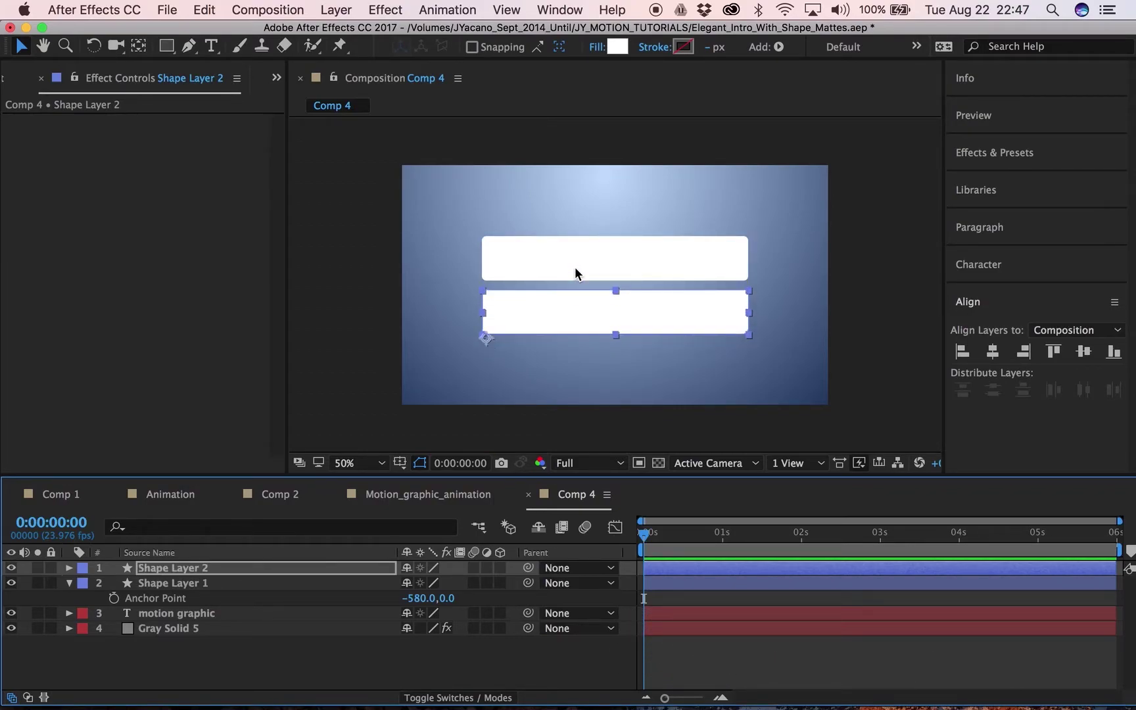
Step: Reduce the lower rectangle's opacity to 50% to check how it covers GRAPHIC, and return it to 100%
key(t)
click(411, 584)
text(50)
key(Return)
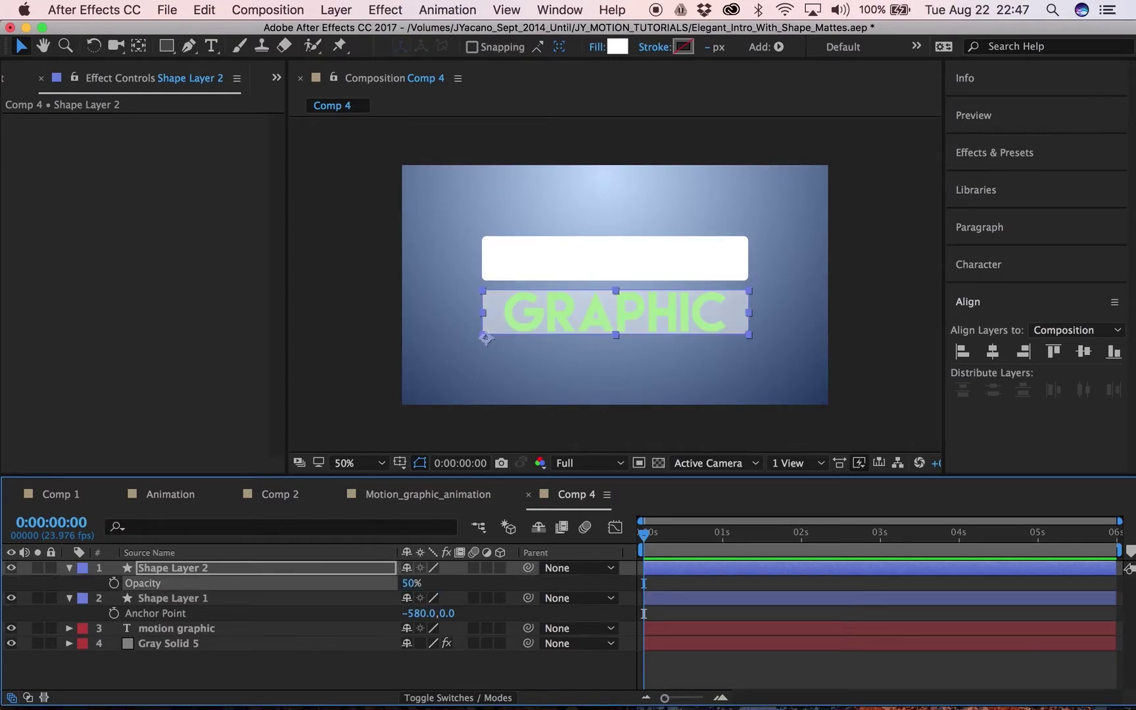
click(412, 583)
key(Return)
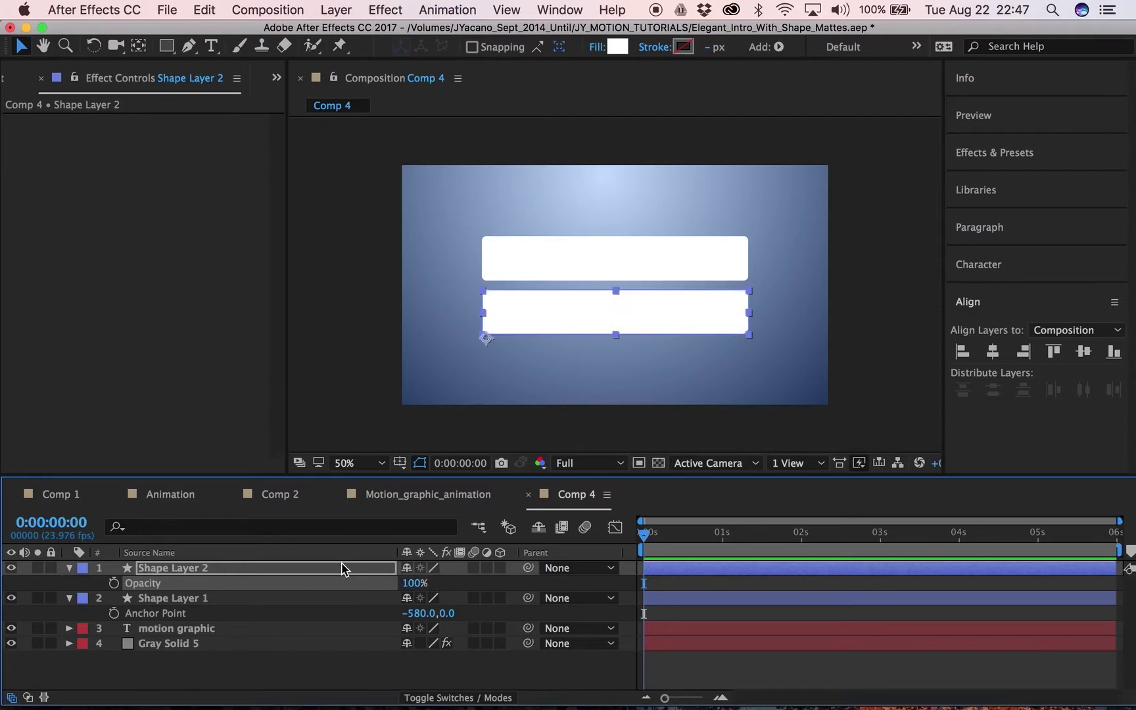
Step: Set the horizontal anchor point of Shape Layer 2 to 580 and recenter the layer horizontally in the composition
key(a)
click(411, 583)
text(580)
key(Return)
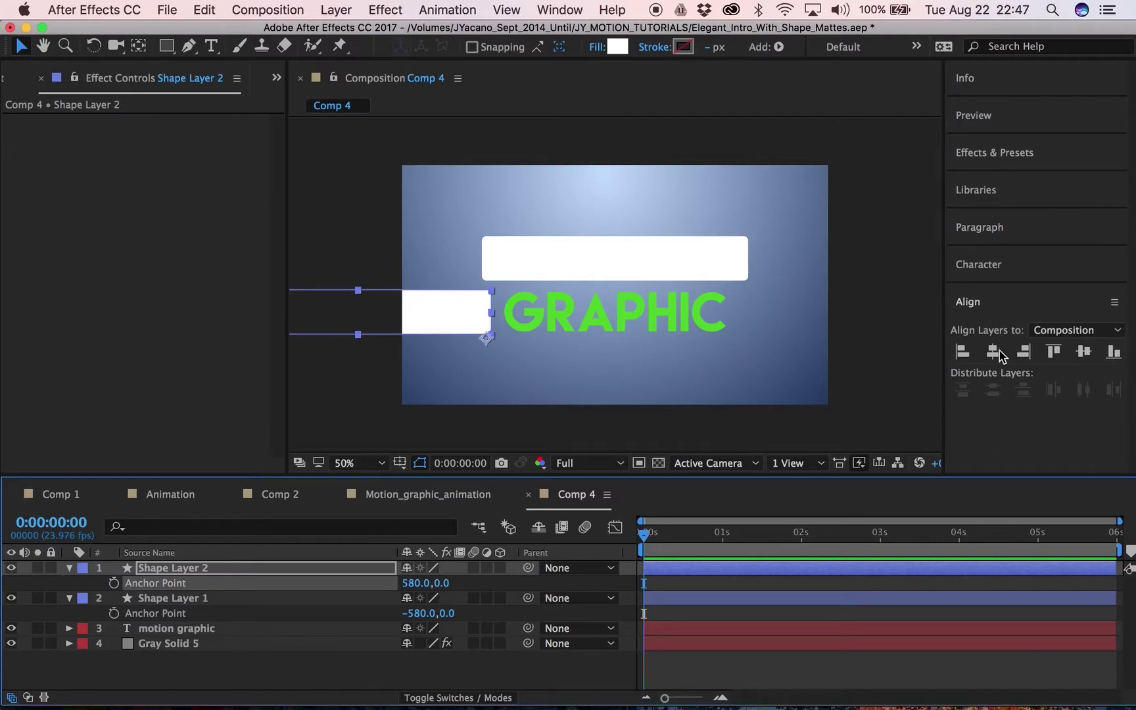
click(992, 352)
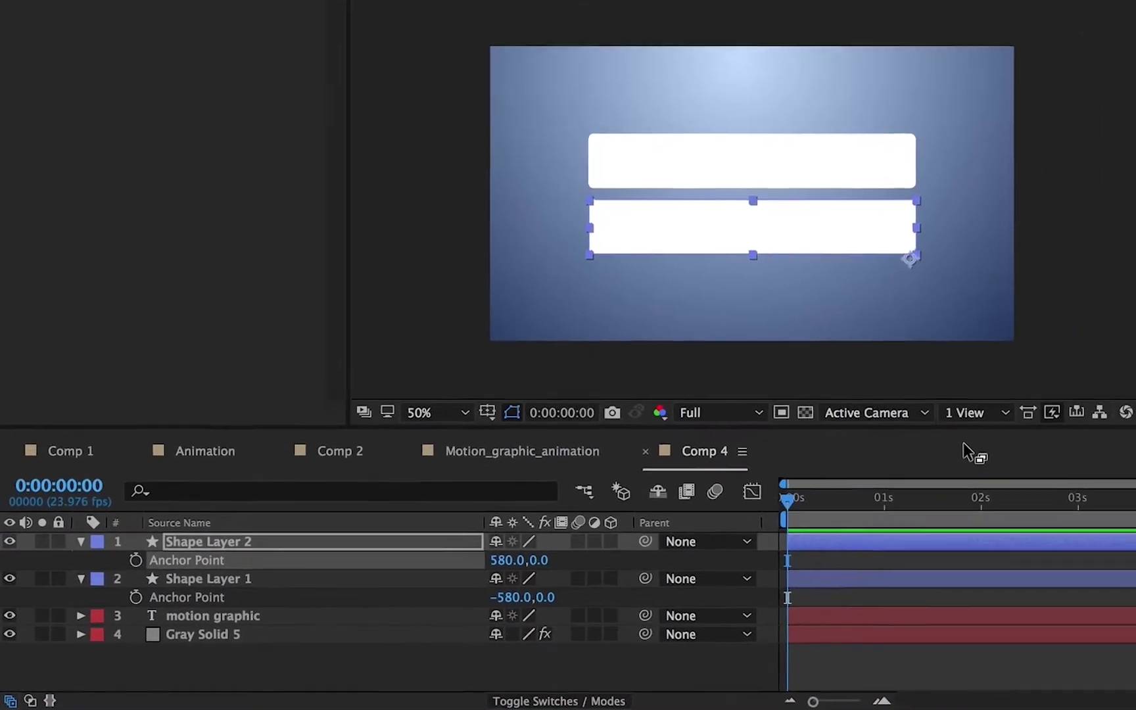
Step: Reveal the Scale property of Shape Layer 2
drag(794, 530, 605, 547)
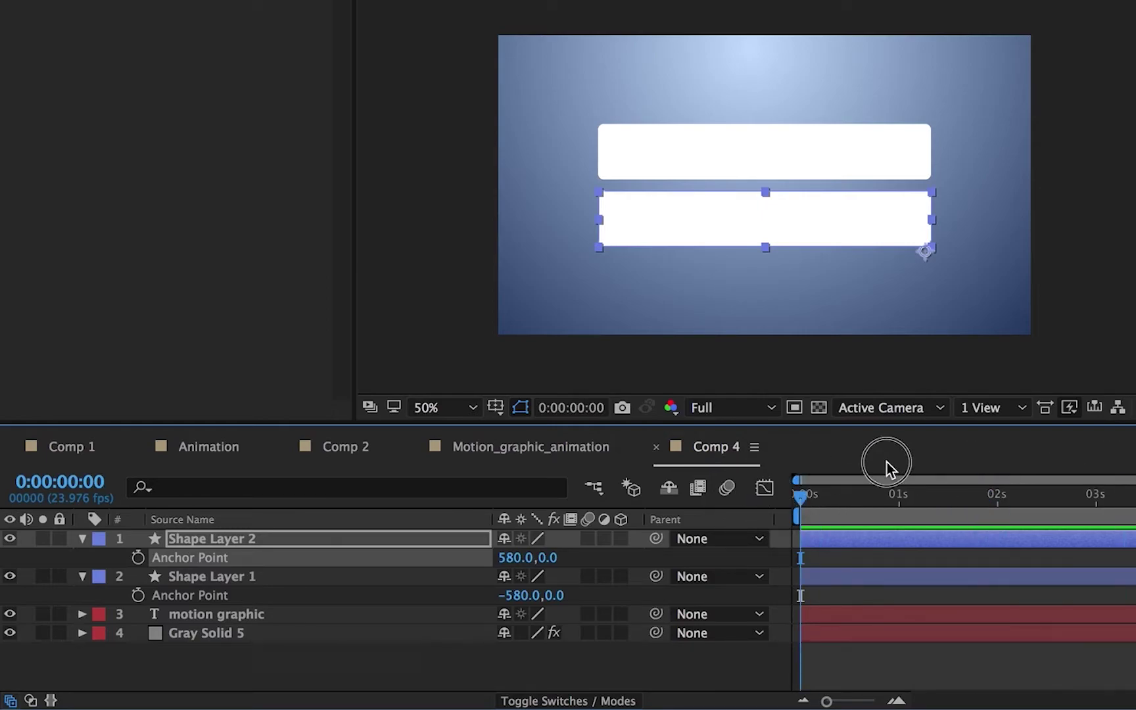
click(727, 490)
click(327, 540)
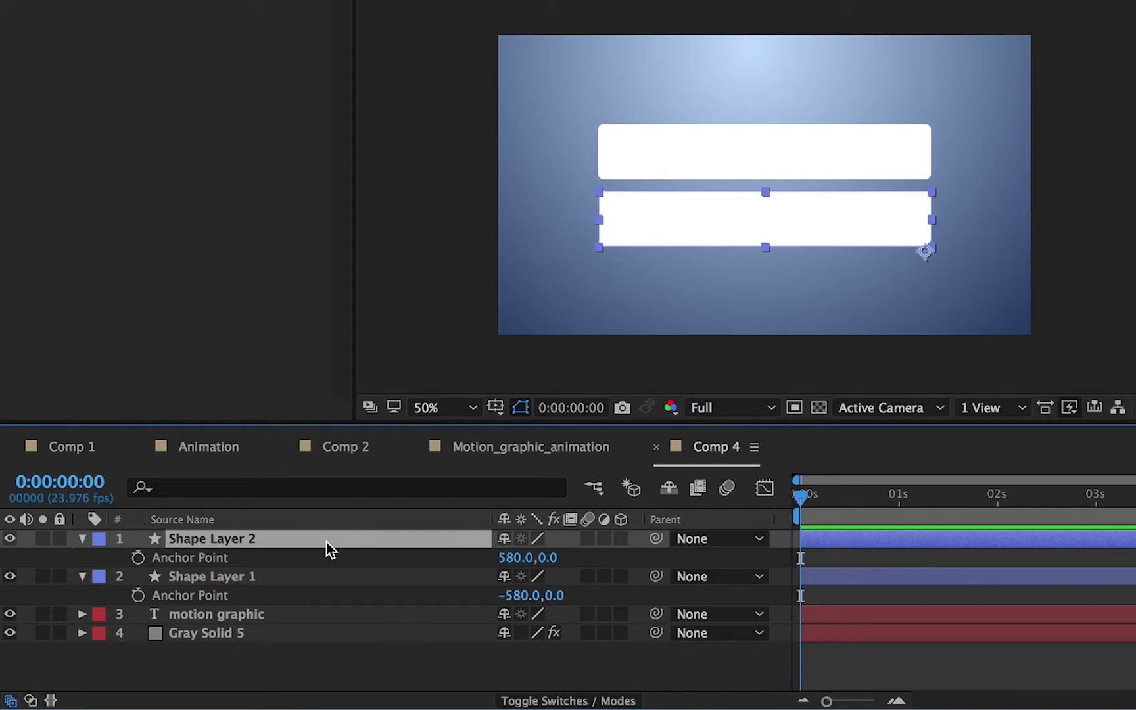
key(s)
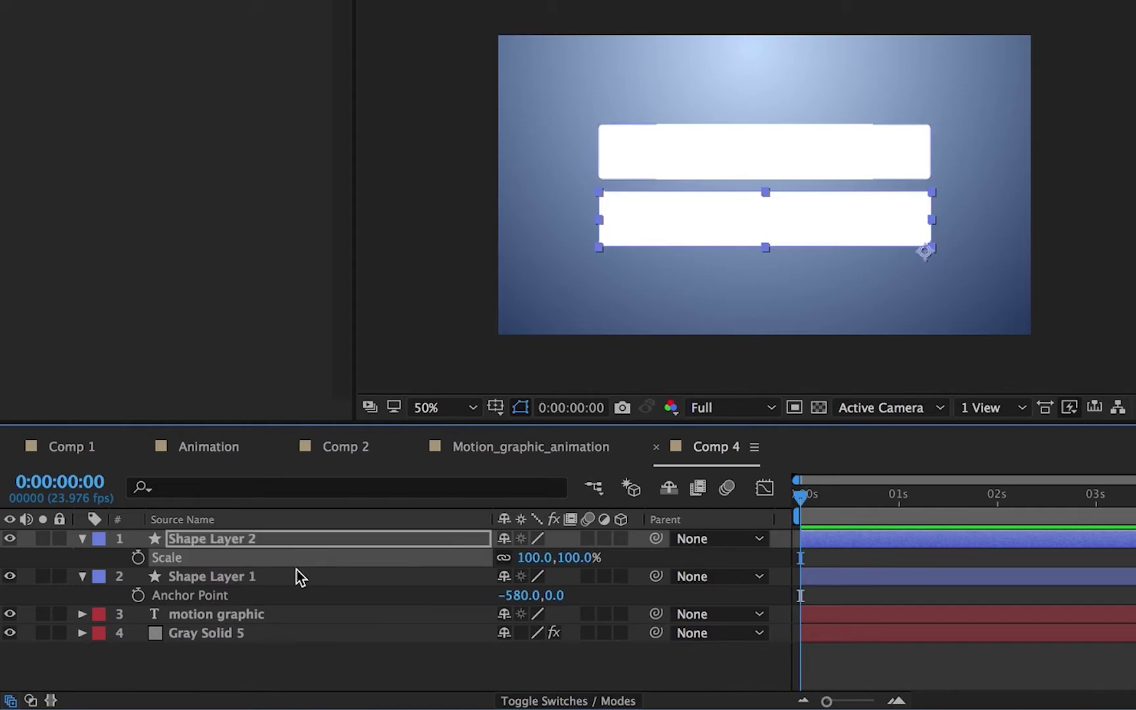
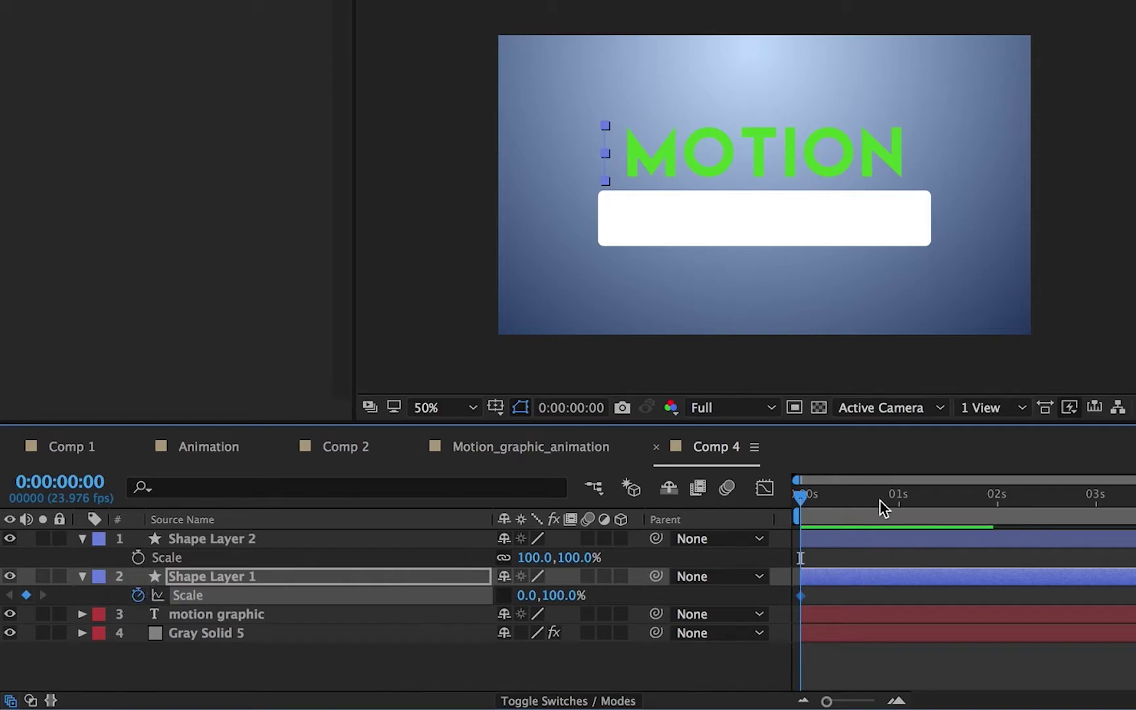
Step: Add a Scale keyframe of 100% width at 0:00:01:00 on Shape Layer 1
drag(804, 498, 898, 503)
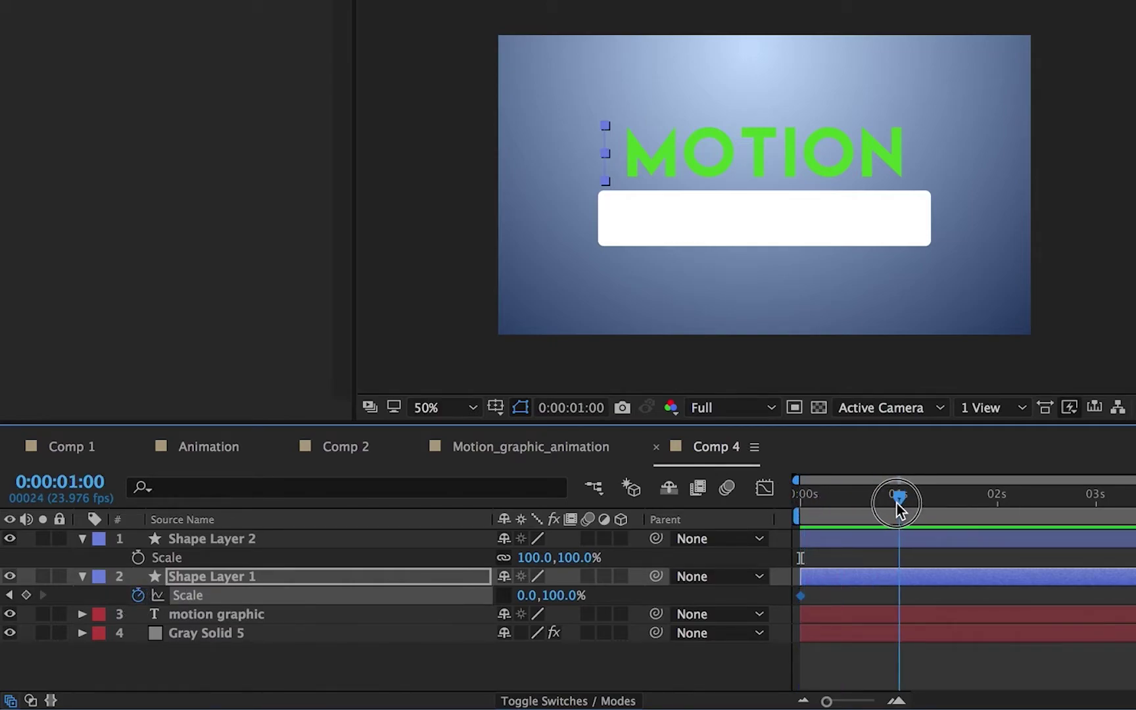
click(527, 595)
text(1)
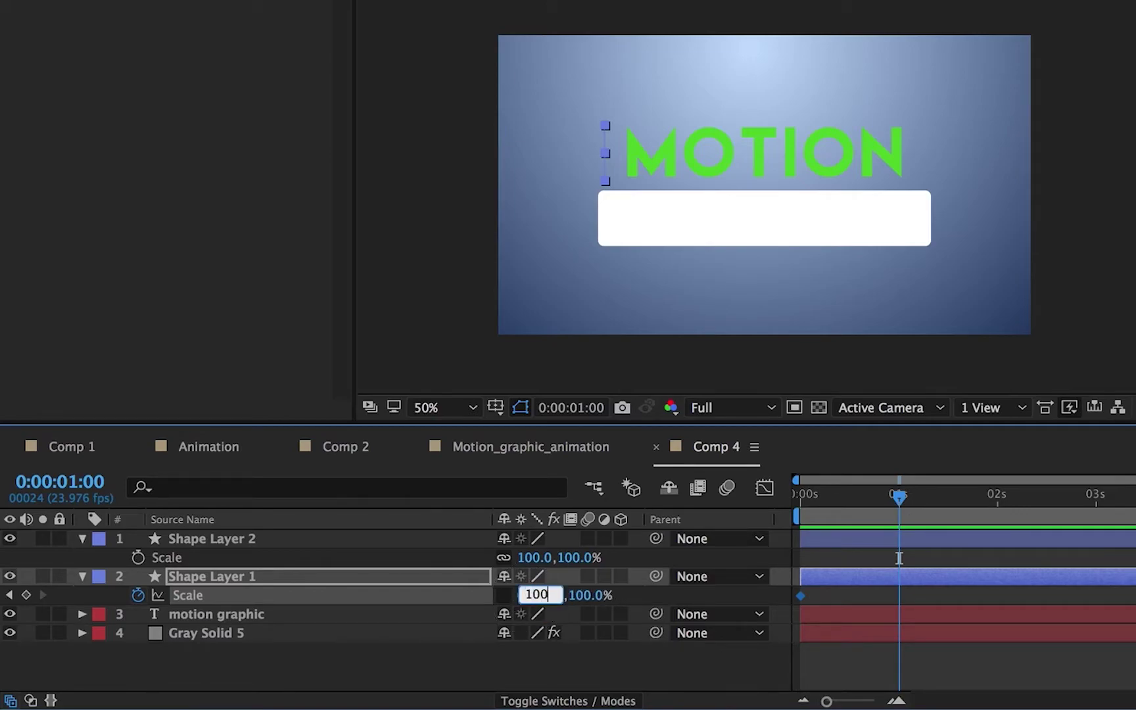
key(Return)
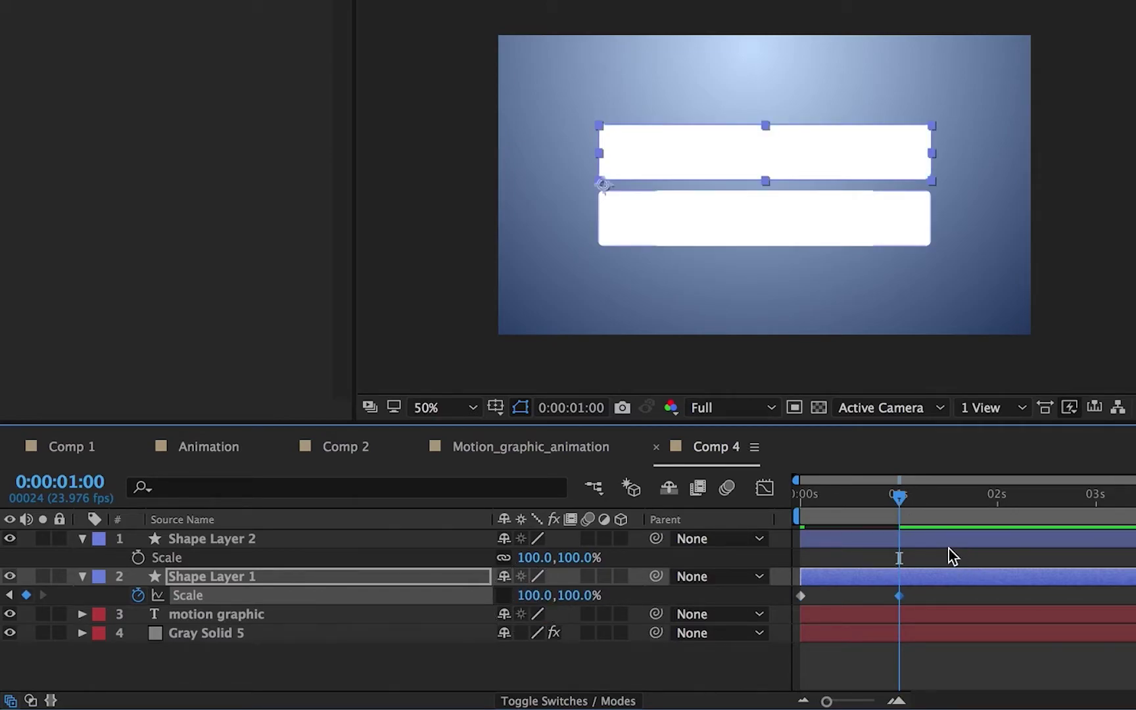
Step: Apply Easy Ease to both Scale keyframes of Shape Layer 1
drag(928, 595, 796, 601)
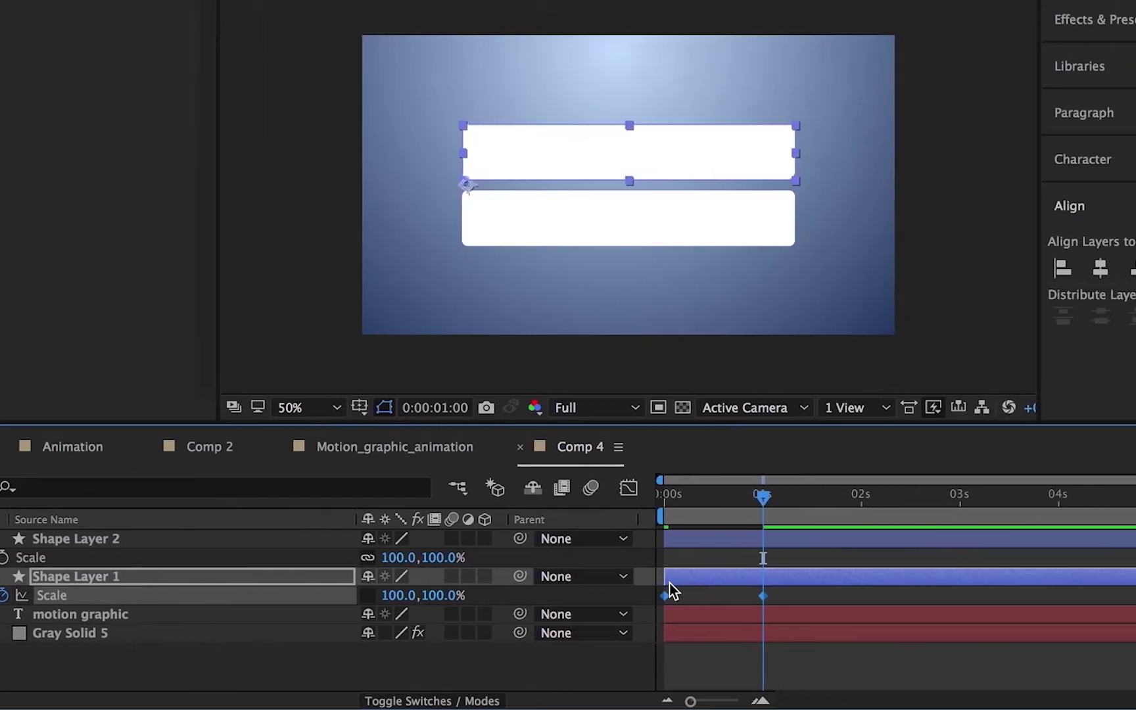
right_click(595, 596)
mouse_move(618, 687)
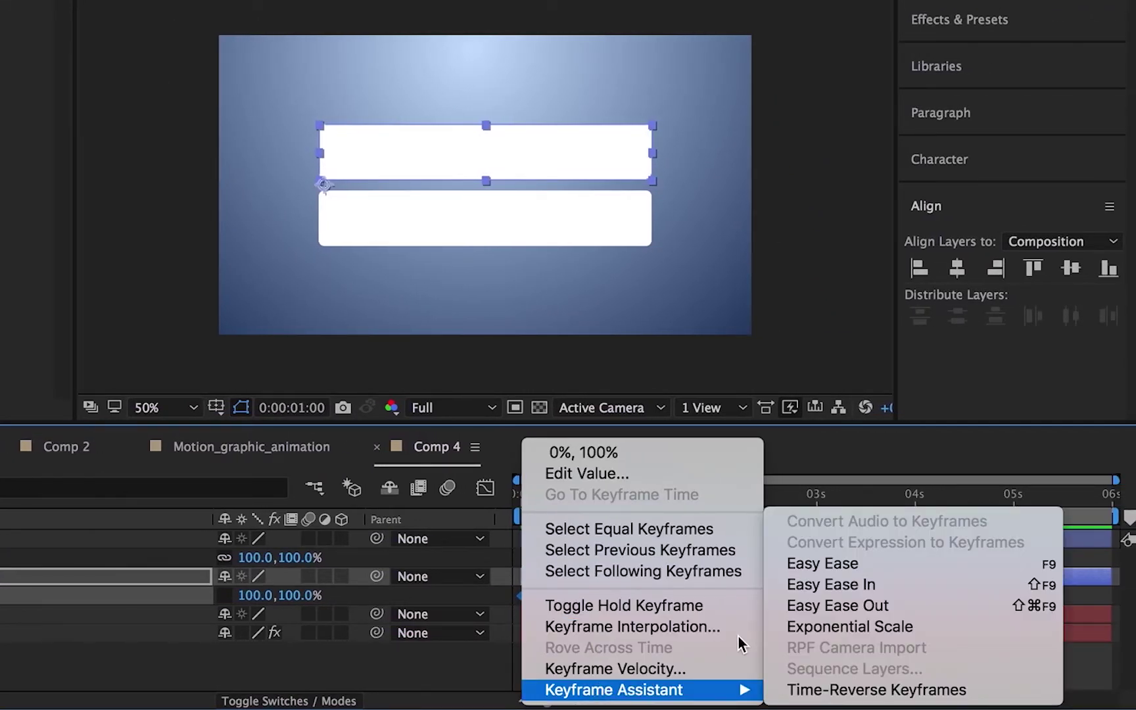
click(848, 576)
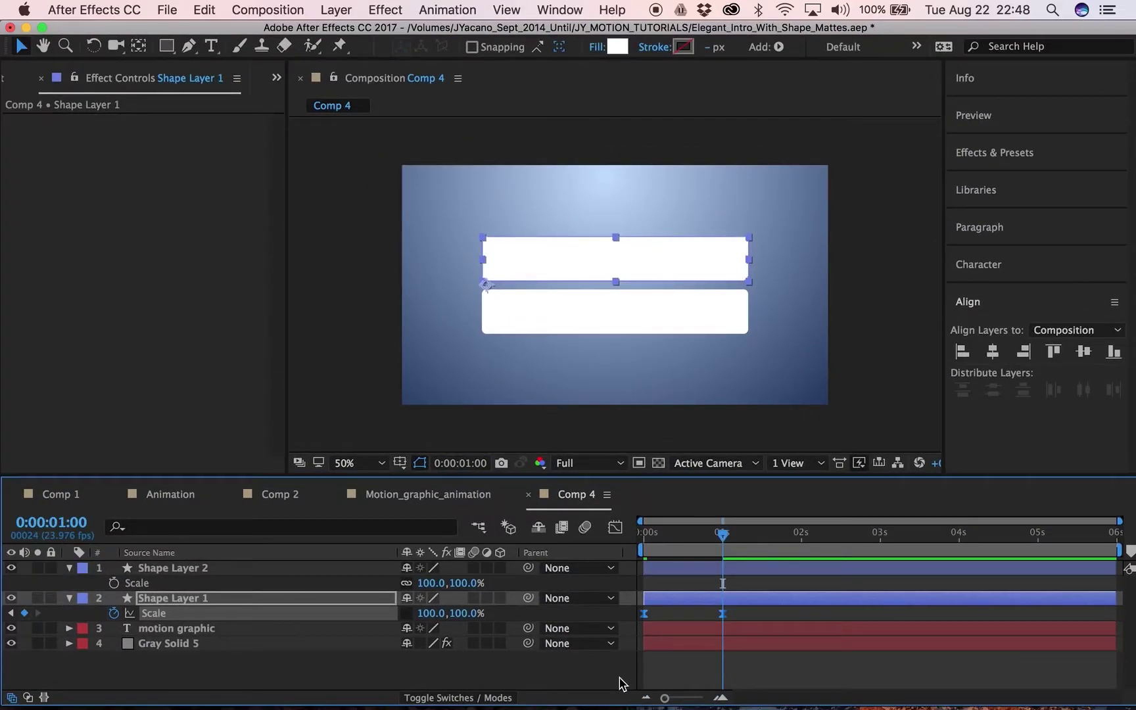
Step: Raise the starting speed of Shape Layer 1's first Scale keyframe to about 40 %/sec and shorten its outgoing influence in the Graph Editor
key(grave)
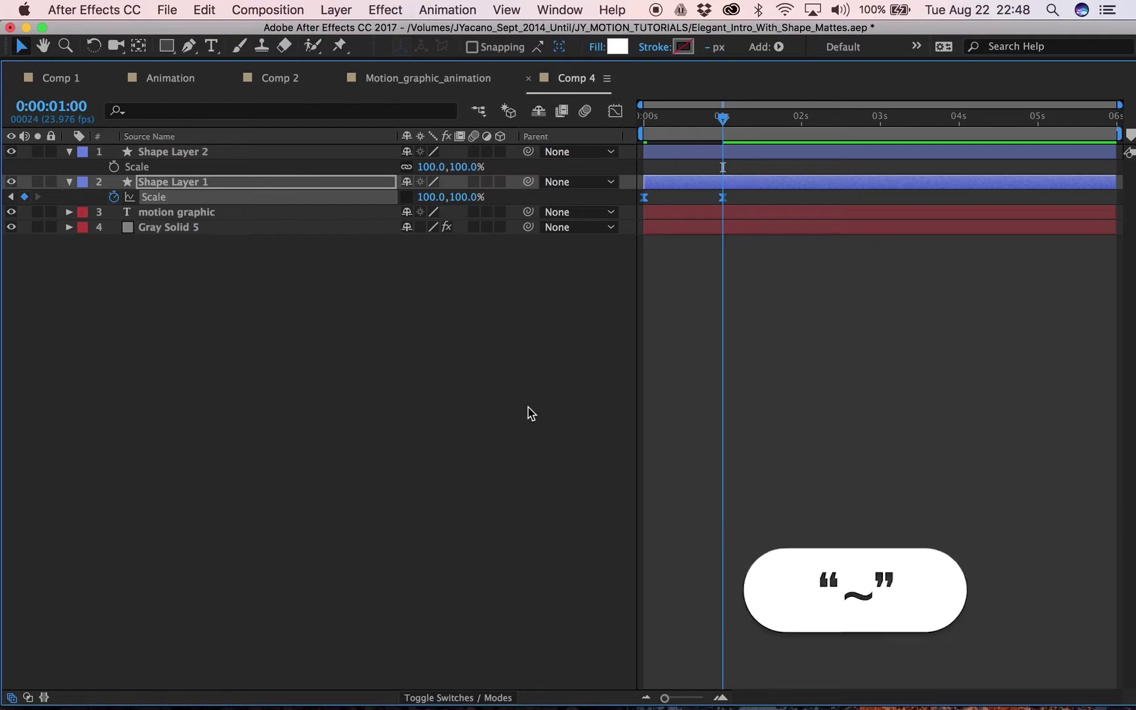
click(616, 113)
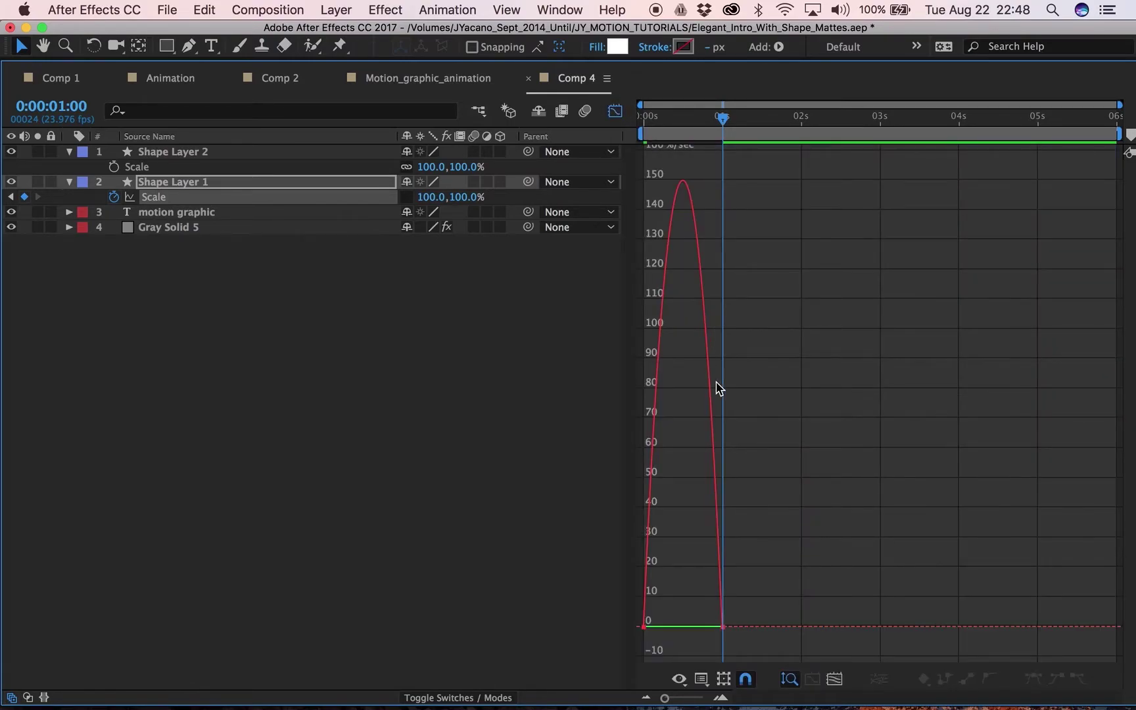
key(=)
key(=)
key(=)
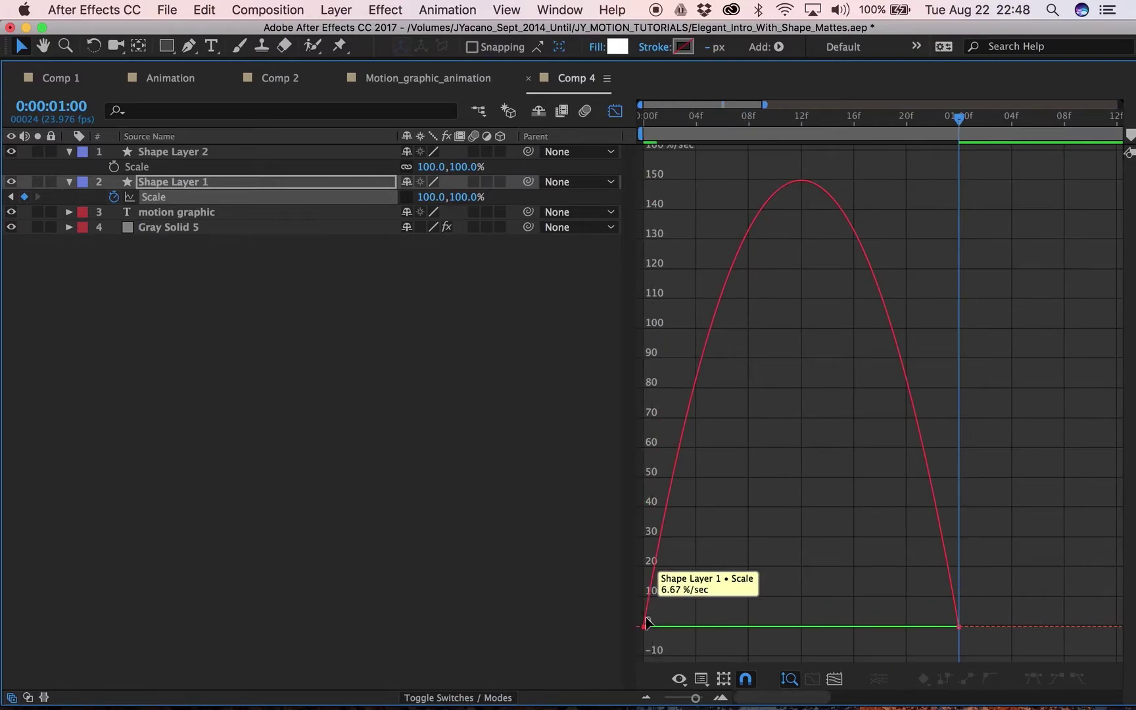
click(645, 625)
click(695, 627)
drag(697, 629, 644, 492)
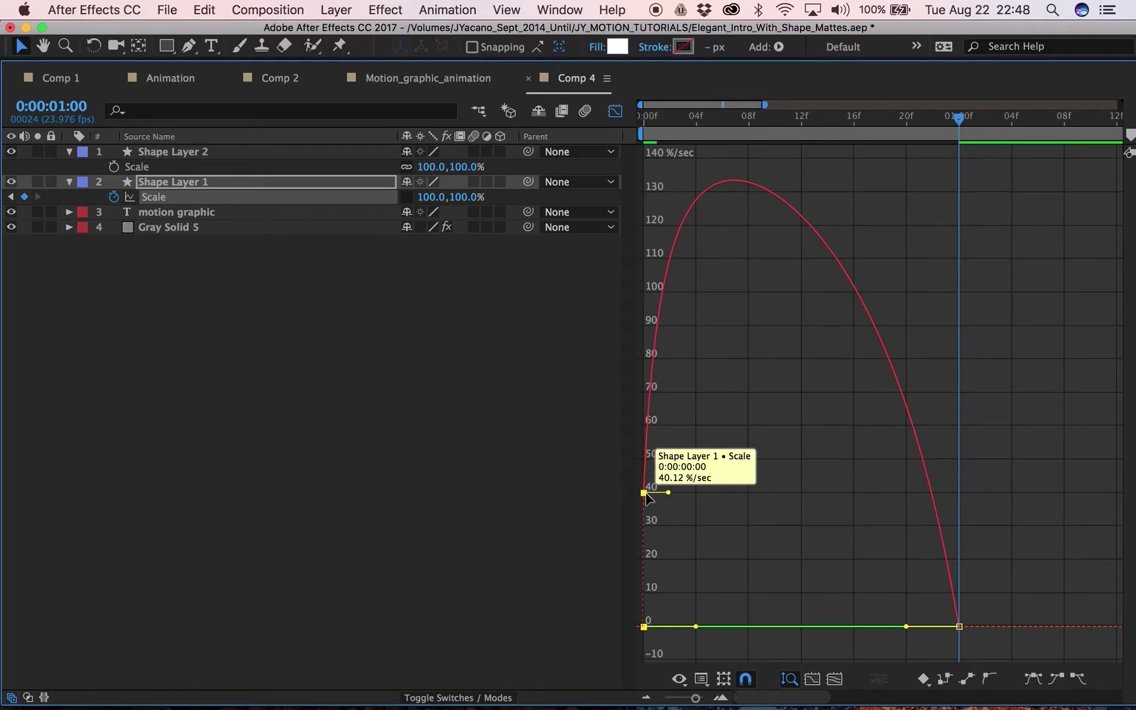
Step: Lengthen the incoming influence of Shape Layer 1's last Scale keyframe so the speed curve peaks early, and return to the normal workspace
drag(907, 628, 827, 631)
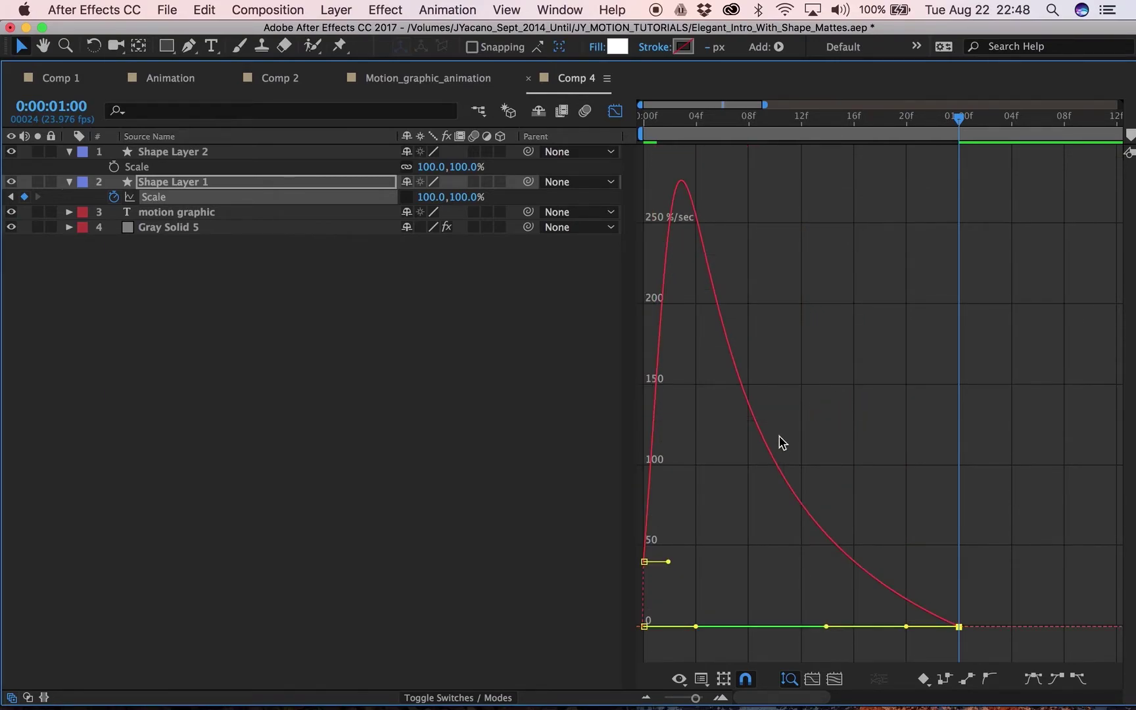
click(617, 113)
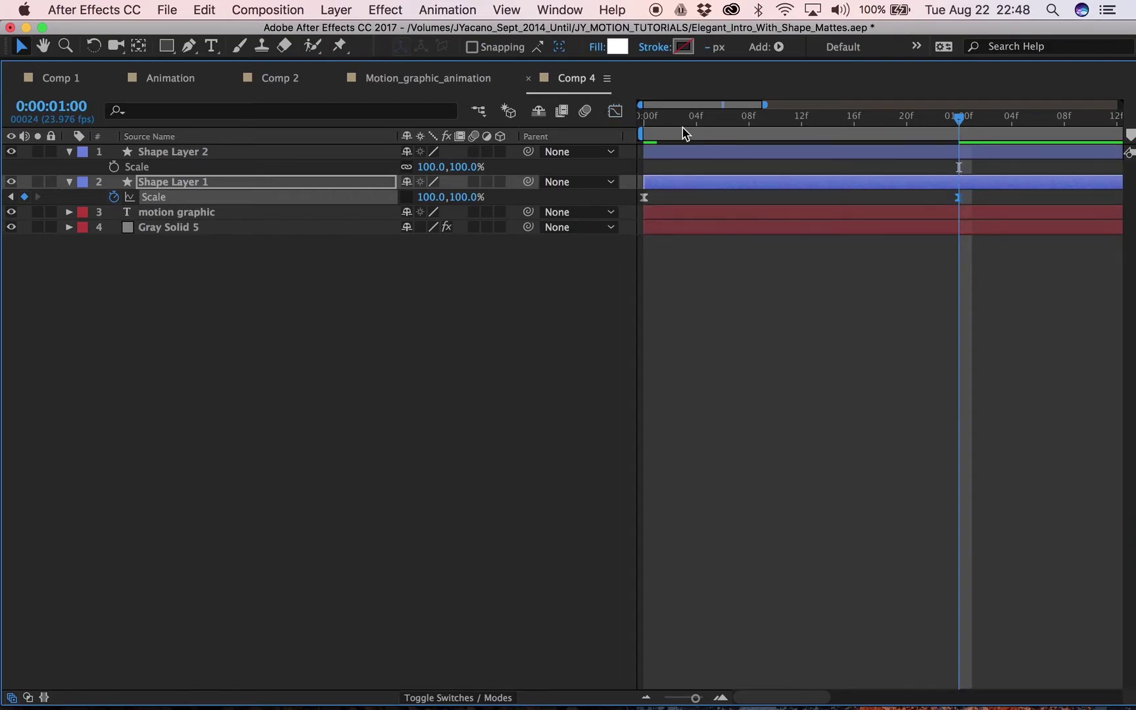
key(grave)
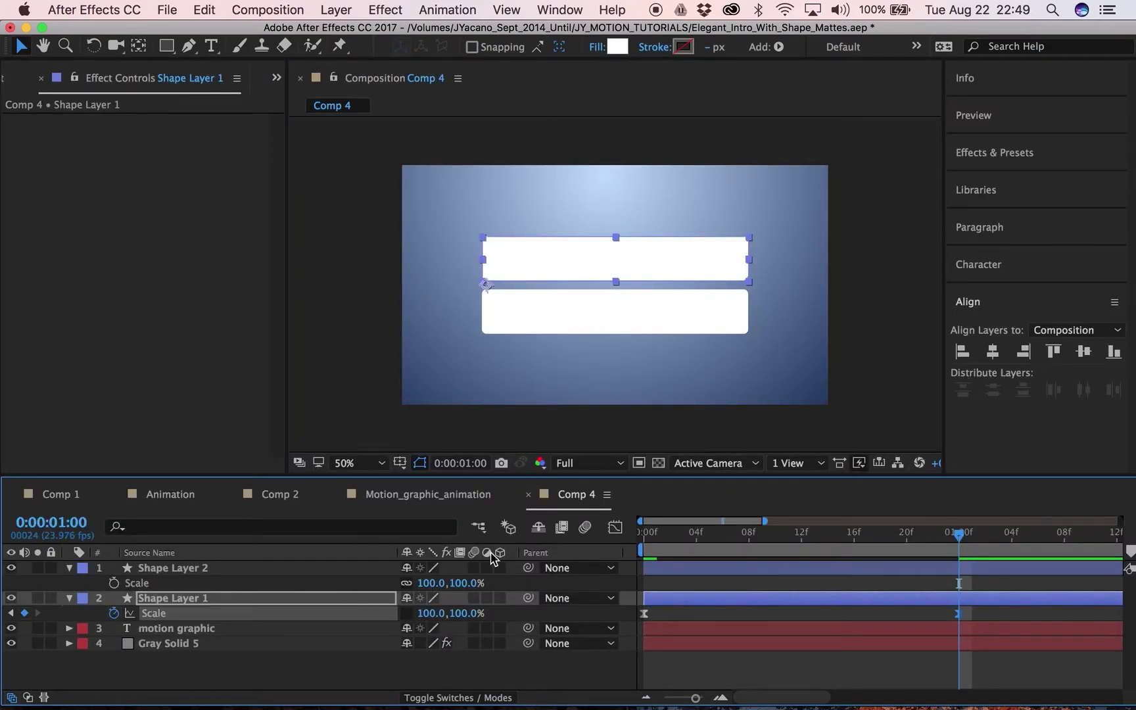
Step: Enable motion blur for all four layers and the composition, and preview the upper bar's animation
drag(473, 570, 474, 643)
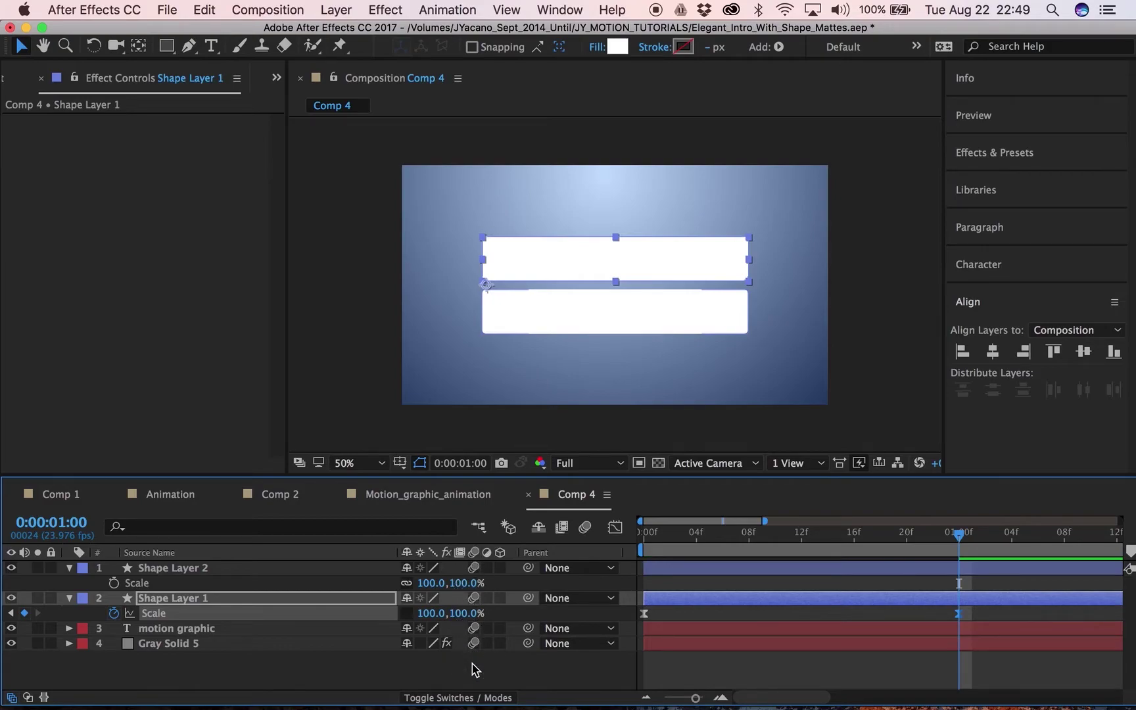
click(586, 527)
click(684, 532)
click(588, 529)
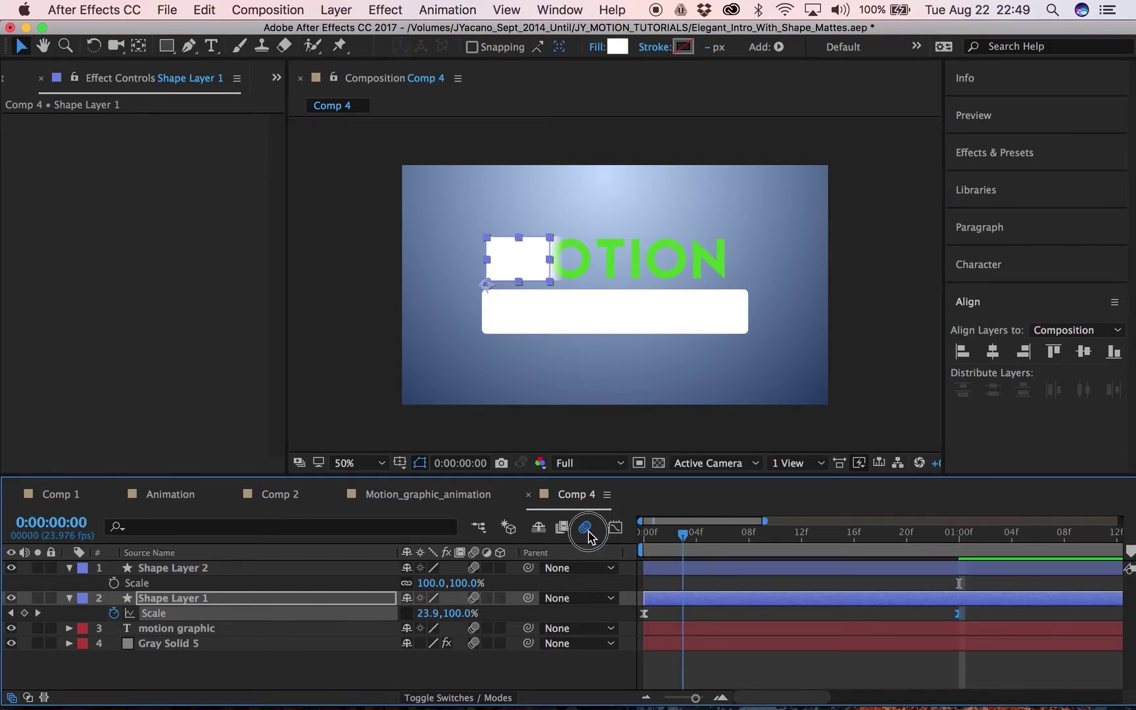
key(space)
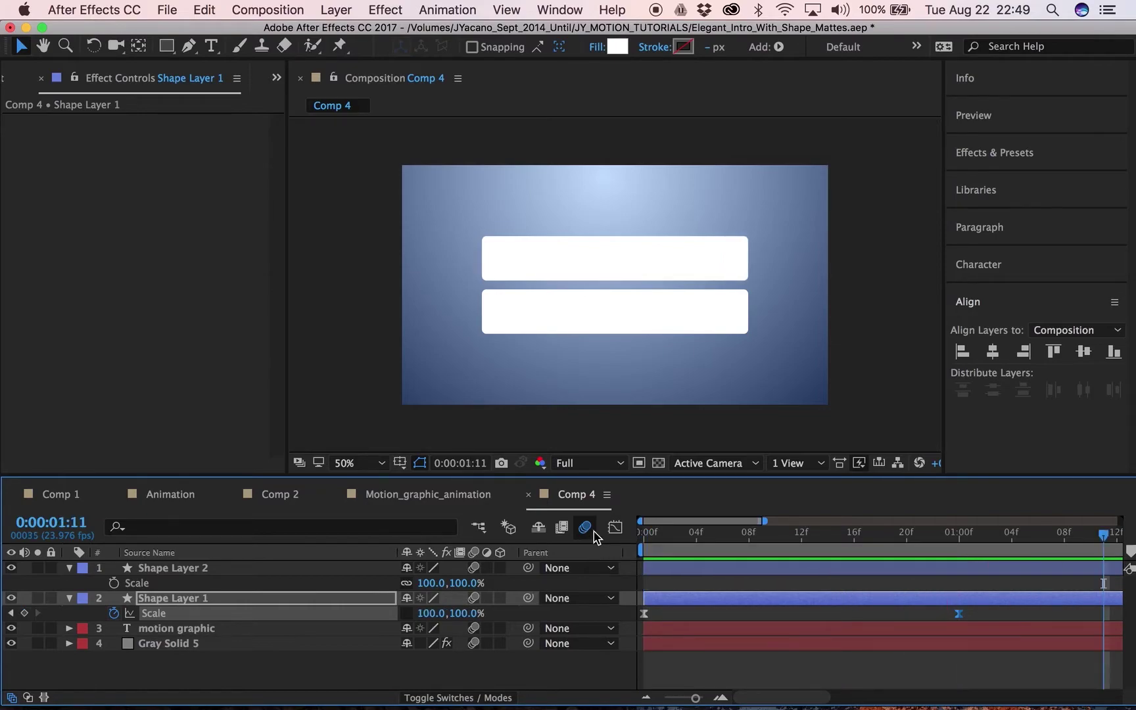
Step: Copy Shape Layer 1's two Scale keyframes and paste them onto Shape Layer 2 starting at 0:00:00:06
drag(975, 614, 623, 630)
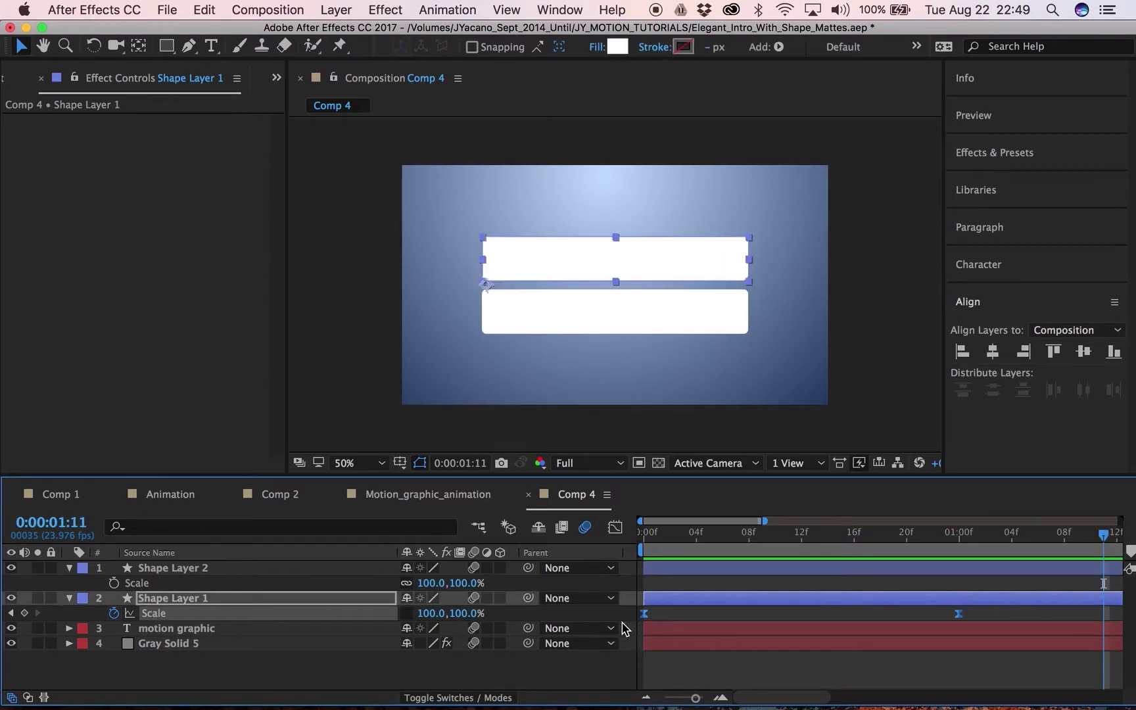
click(240, 568)
drag(655, 537, 682, 535)
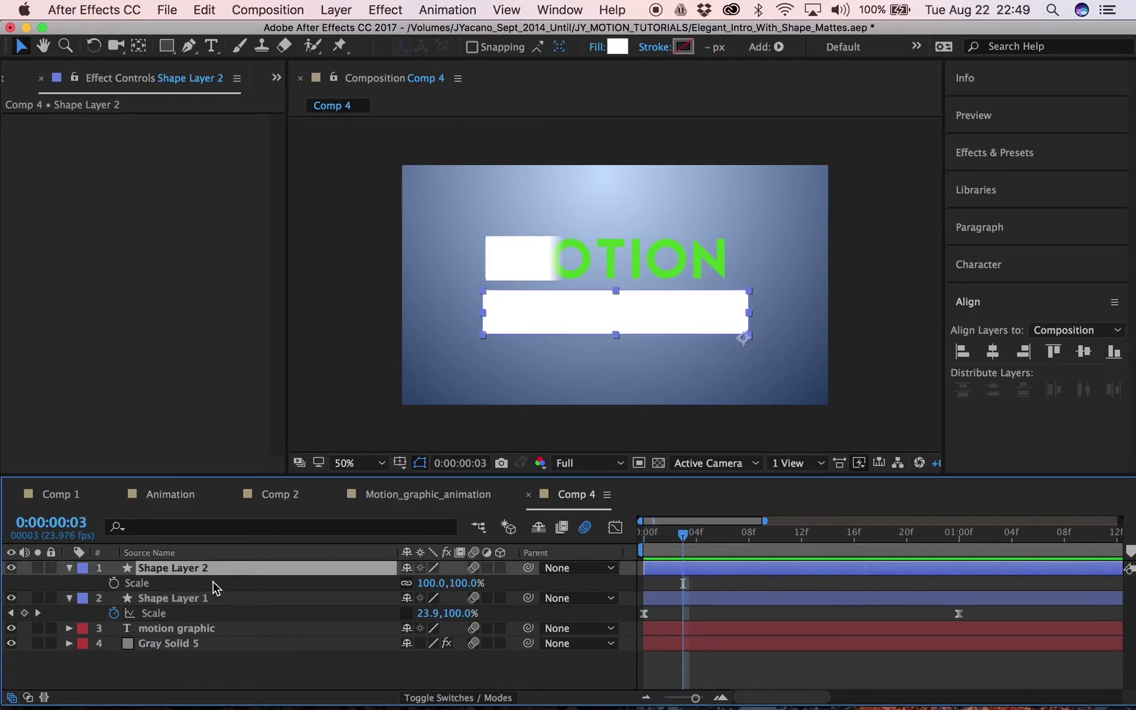
click(722, 536)
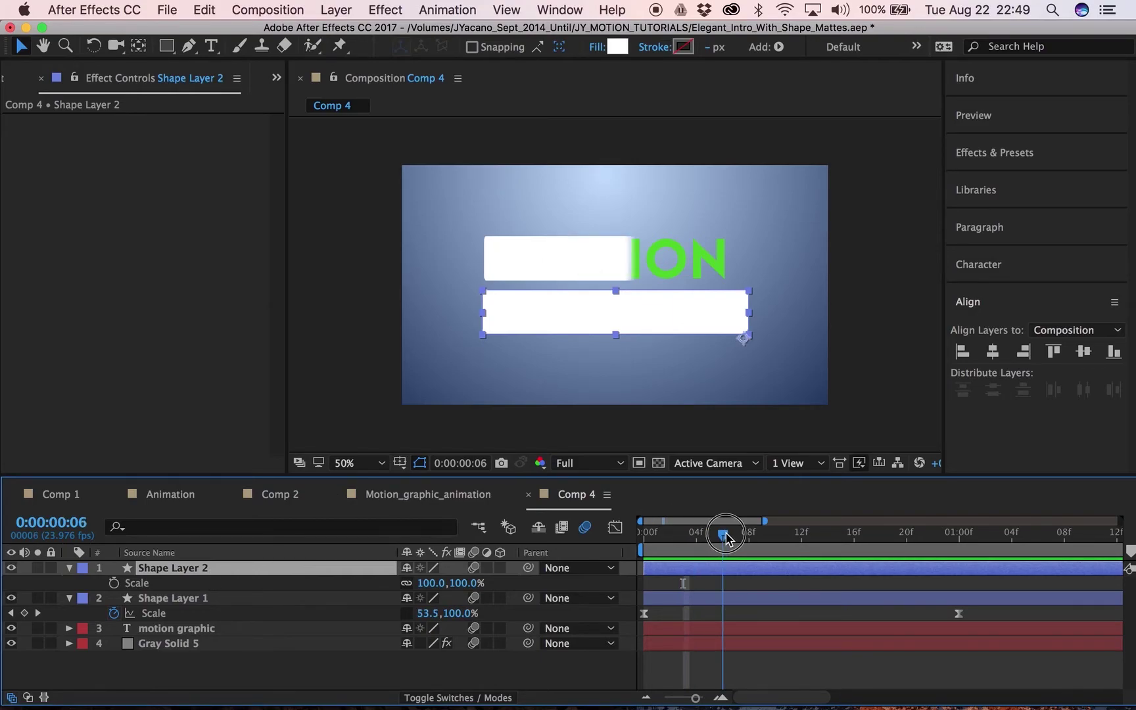
click(229, 581)
key(cmd+v)
drag(674, 551, 628, 549)
key(;)
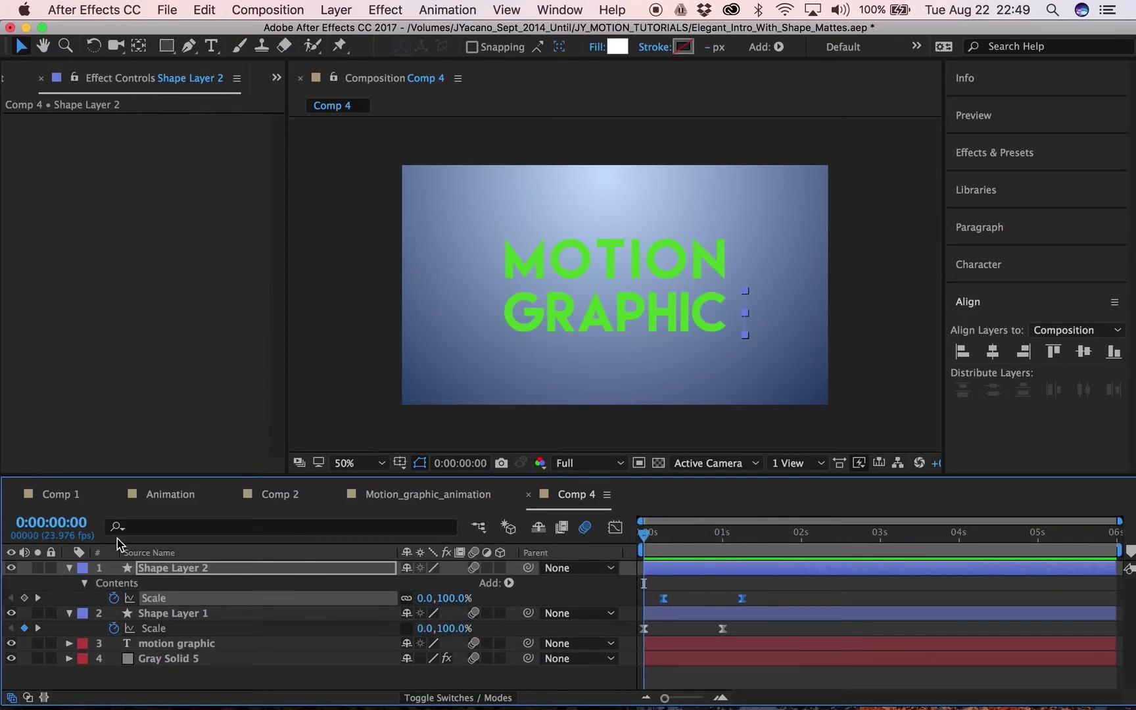
Step: Create a new shape layer containing a rectangle that fills the composition
click(268, 9)
click(336, 10)
click(336, 9)
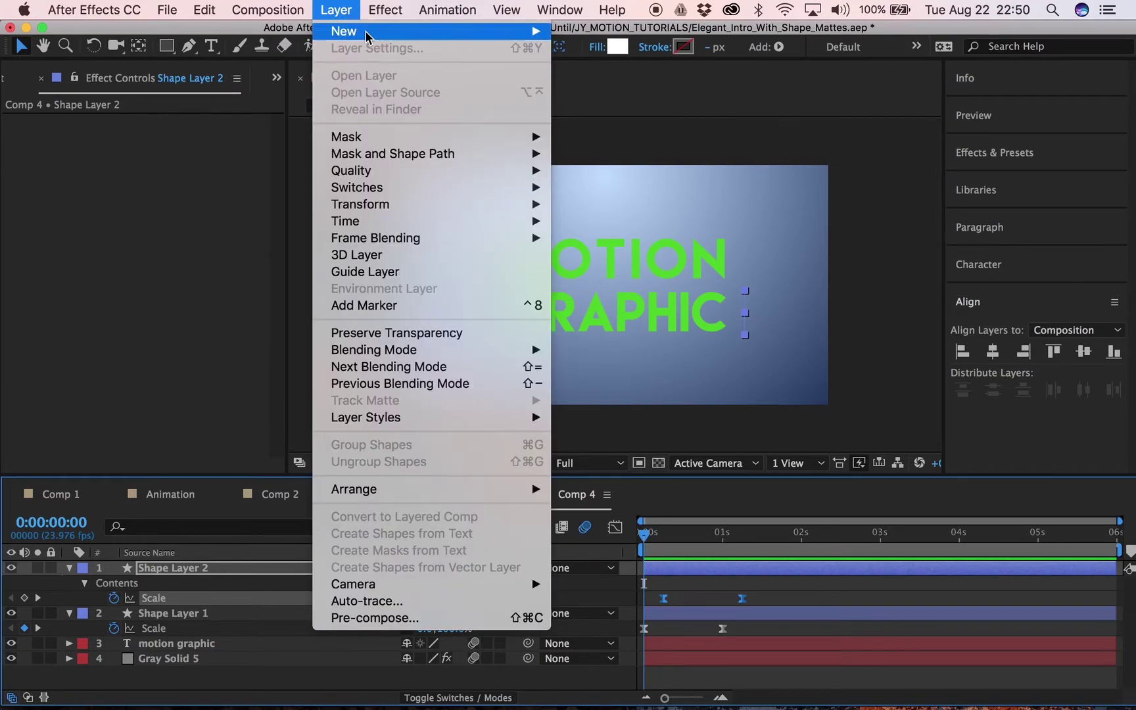
mouse_move(344, 31)
click(585, 121)
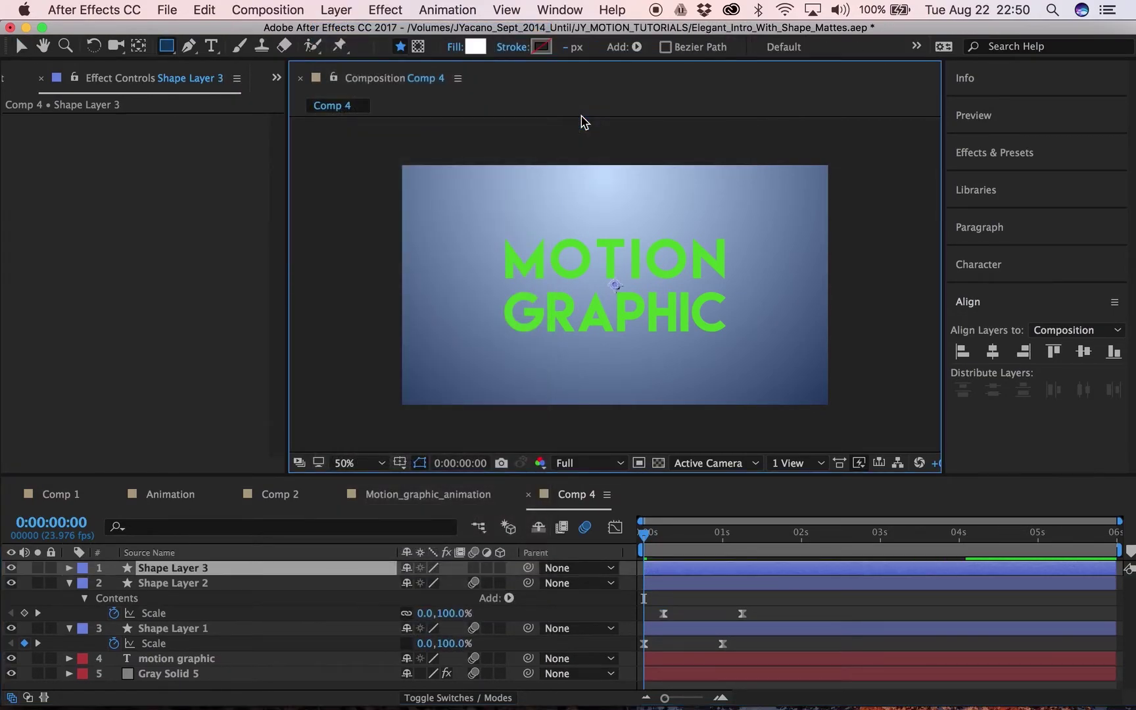
double_click(168, 47)
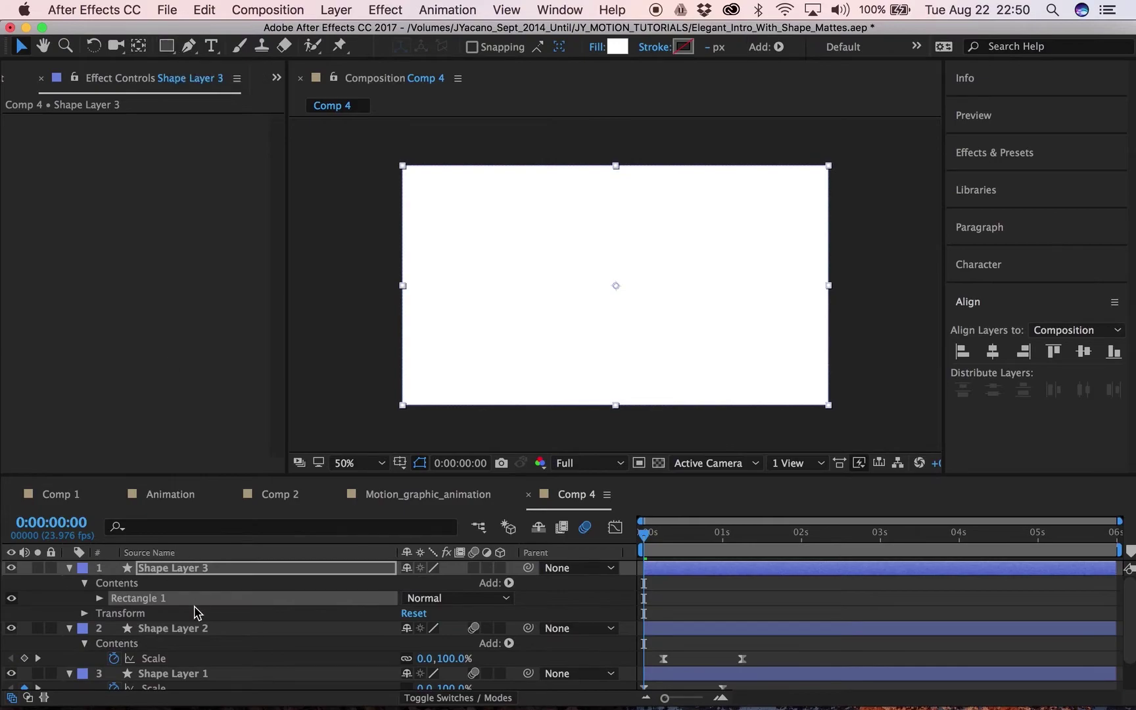
Step: Set the roundness of Shape Layer 3's rectangle path to 40
click(100, 598)
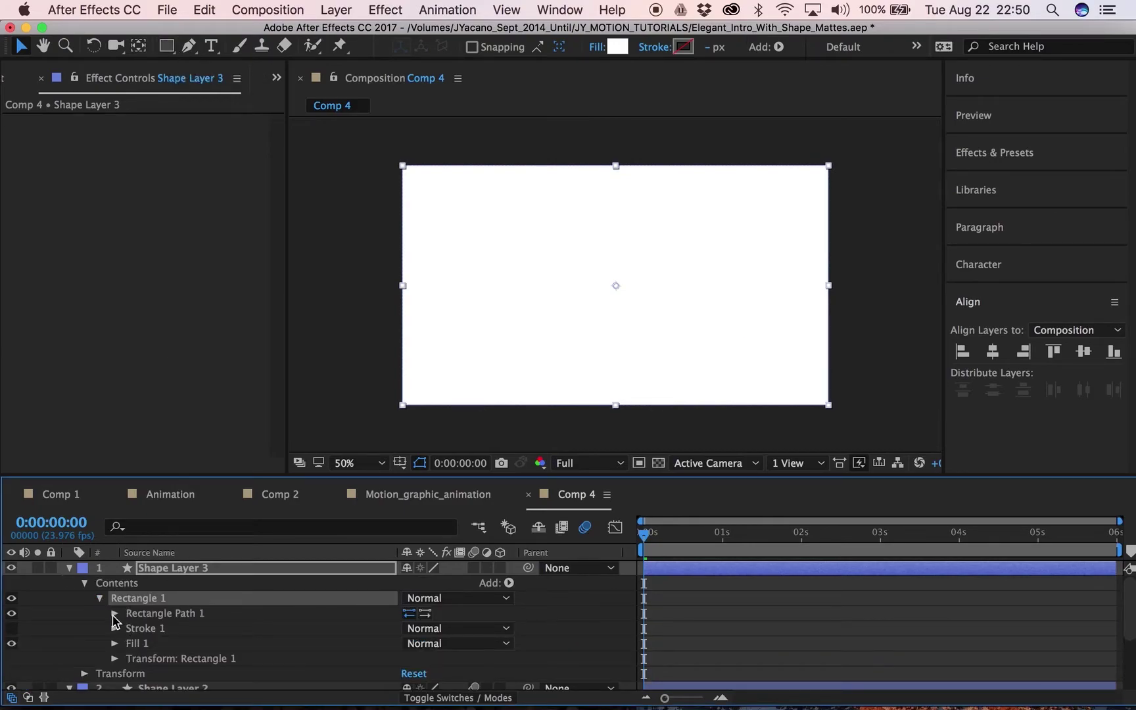
click(115, 613)
click(407, 658)
text(20)
key(Return)
click(408, 659)
text(40.0)
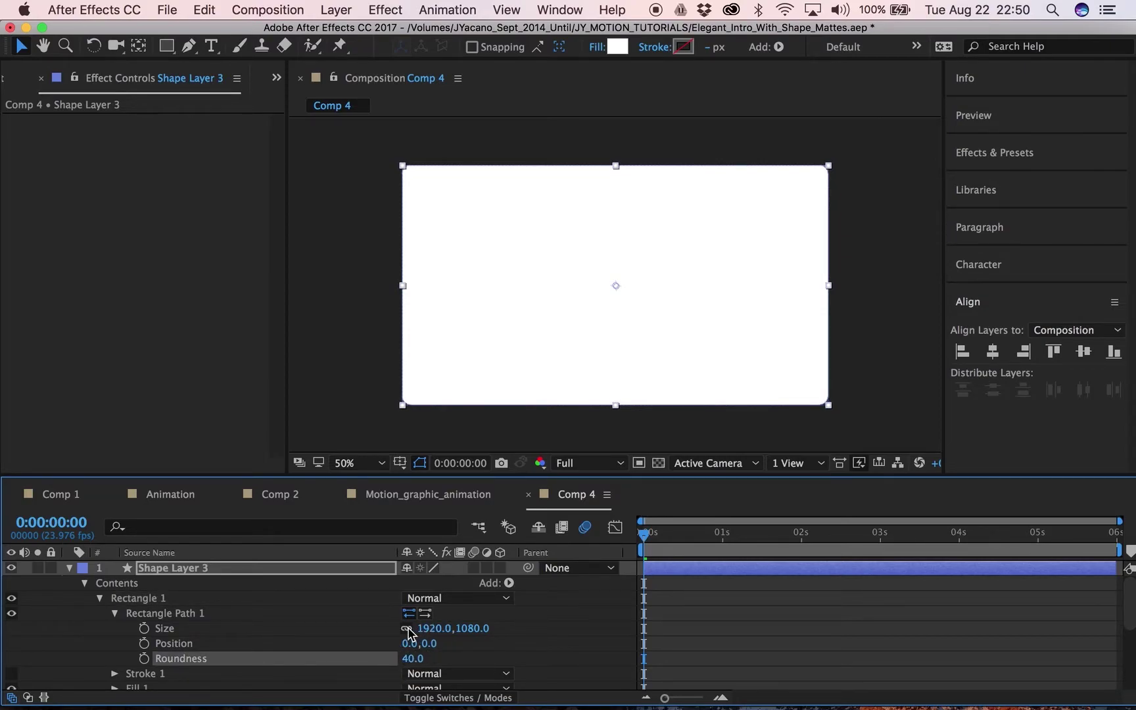
Step: Unlink the rectangle's size dimensions and set its size to 1050 by 10
click(430, 629)
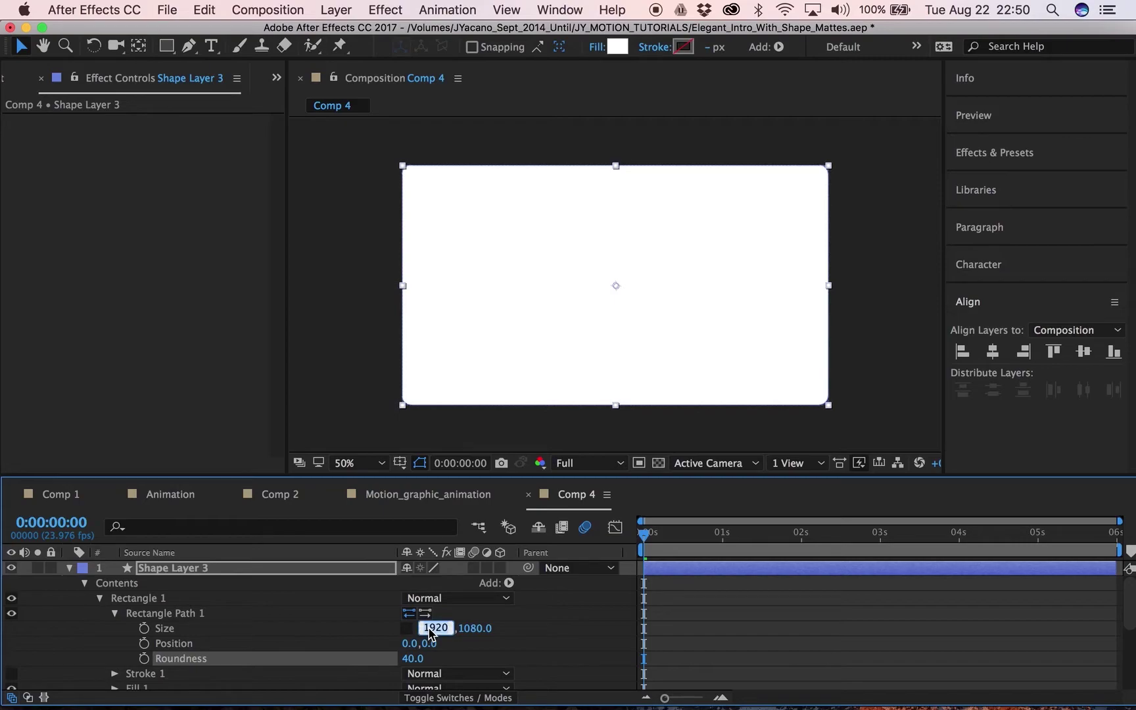
text(1050)
key(Return)
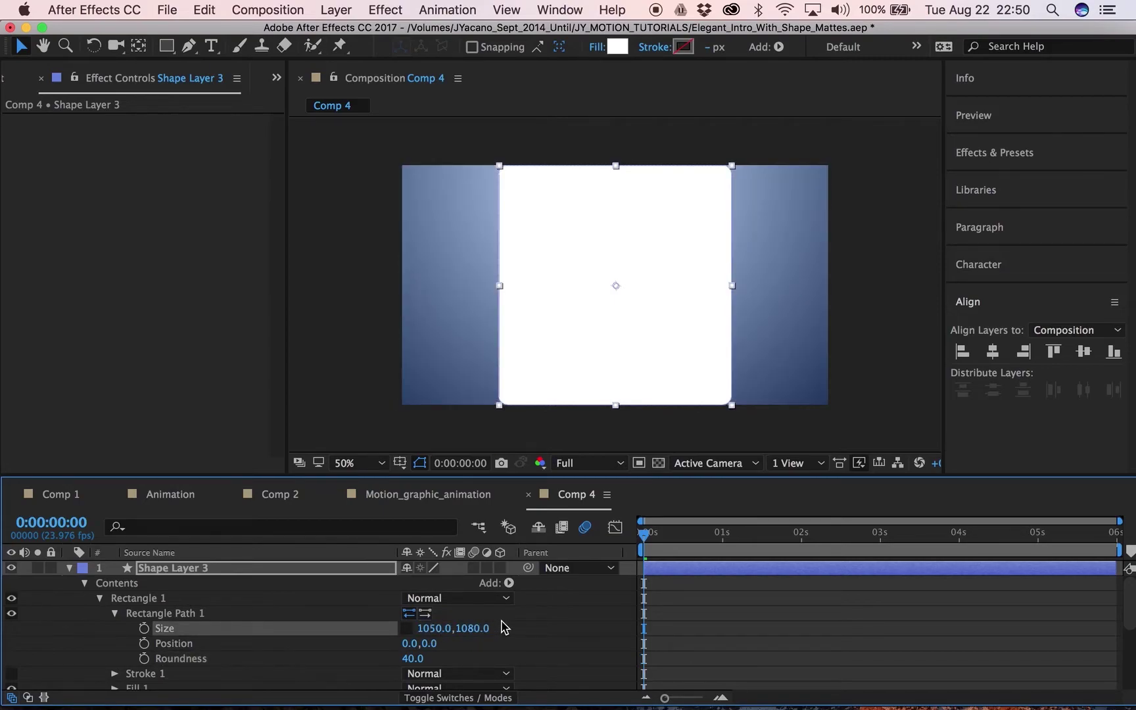
text(10)
key(Return)
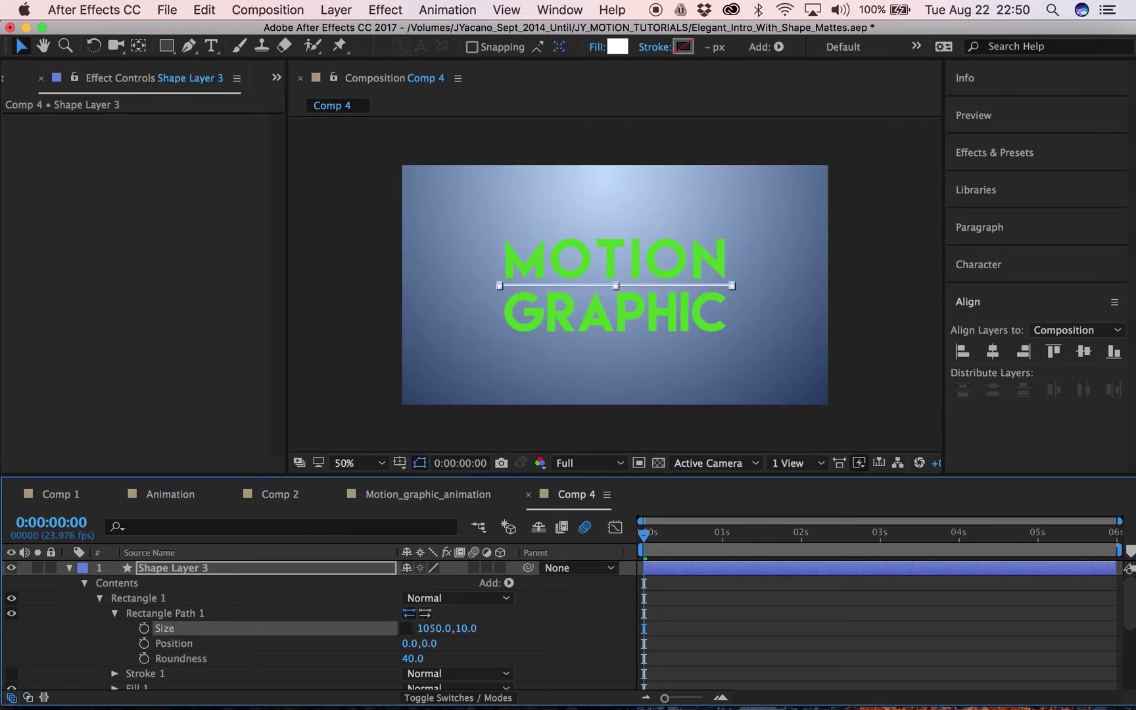
Step: Reveal only the Scale property of Shape Layer 3 and collapse the properties of Shape Layers 2 and 1
click(72, 571)
click(169, 572)
key(s)
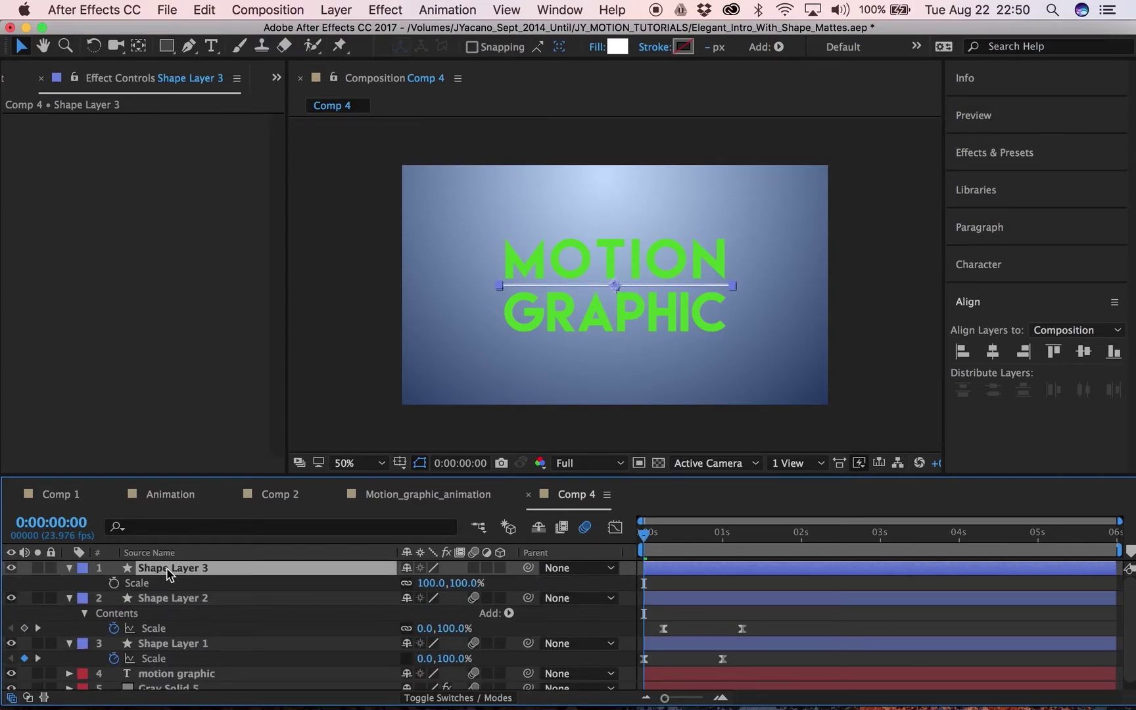
click(69, 598)
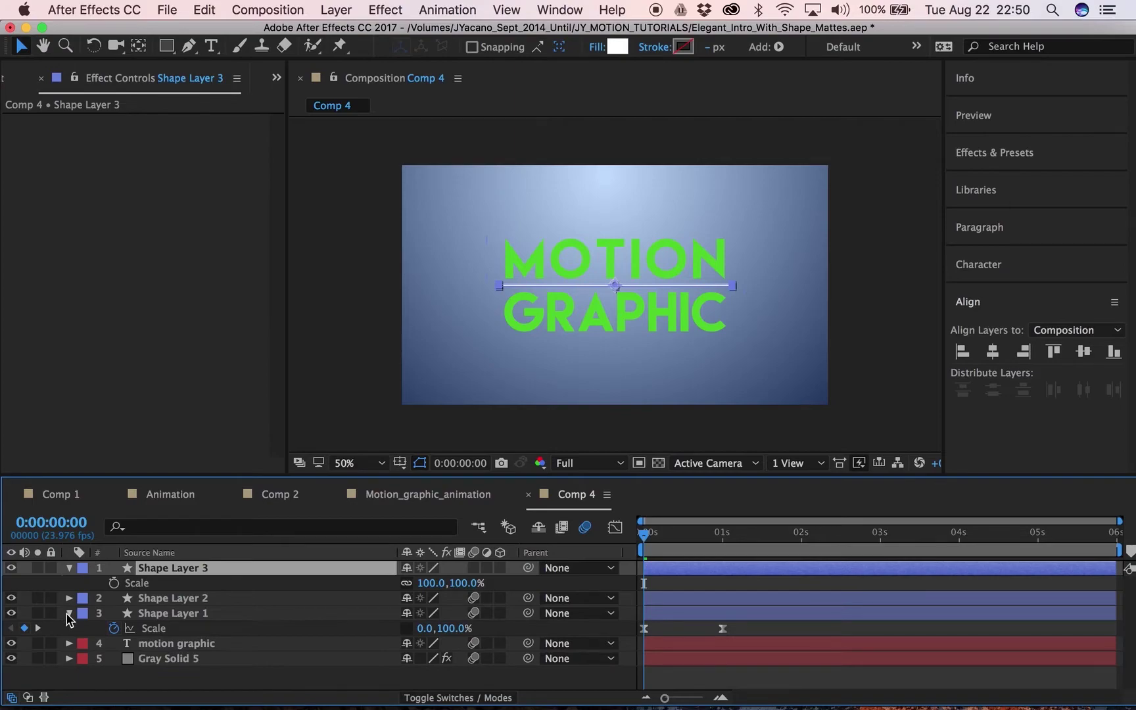
click(69, 613)
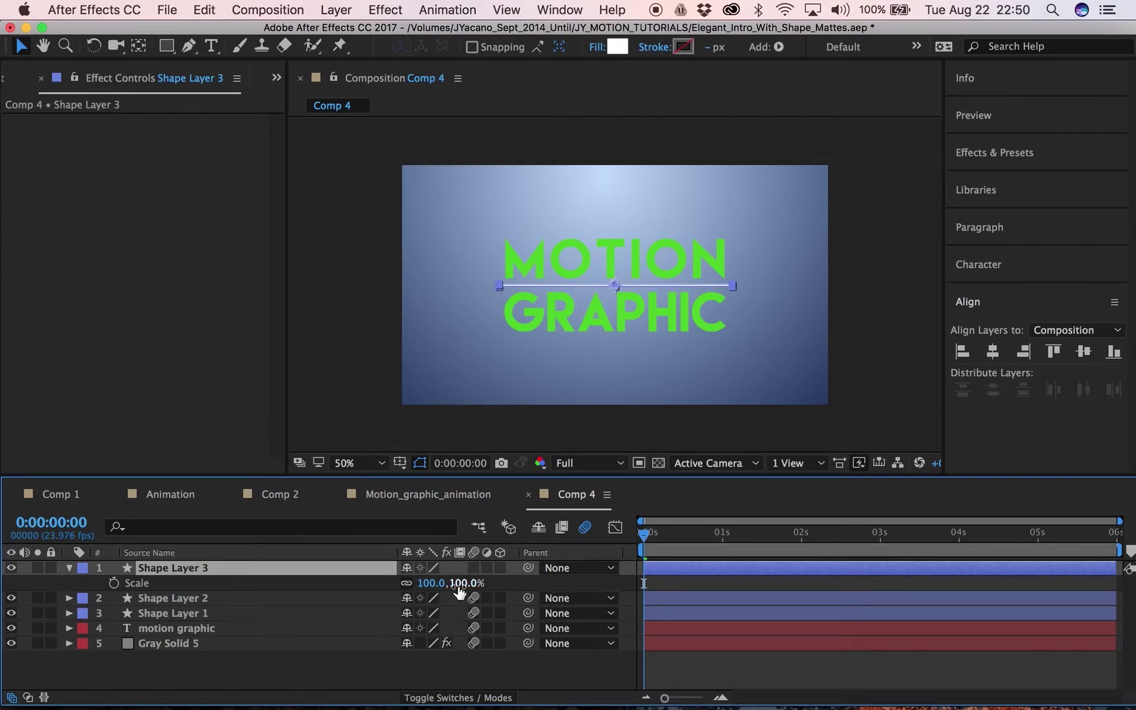
Step: Reveal Shape Layer 2's keyframes for reference and add a Scale keyframe of 0% at 0:00:00:04 on Shape Layer 3
click(348, 599)
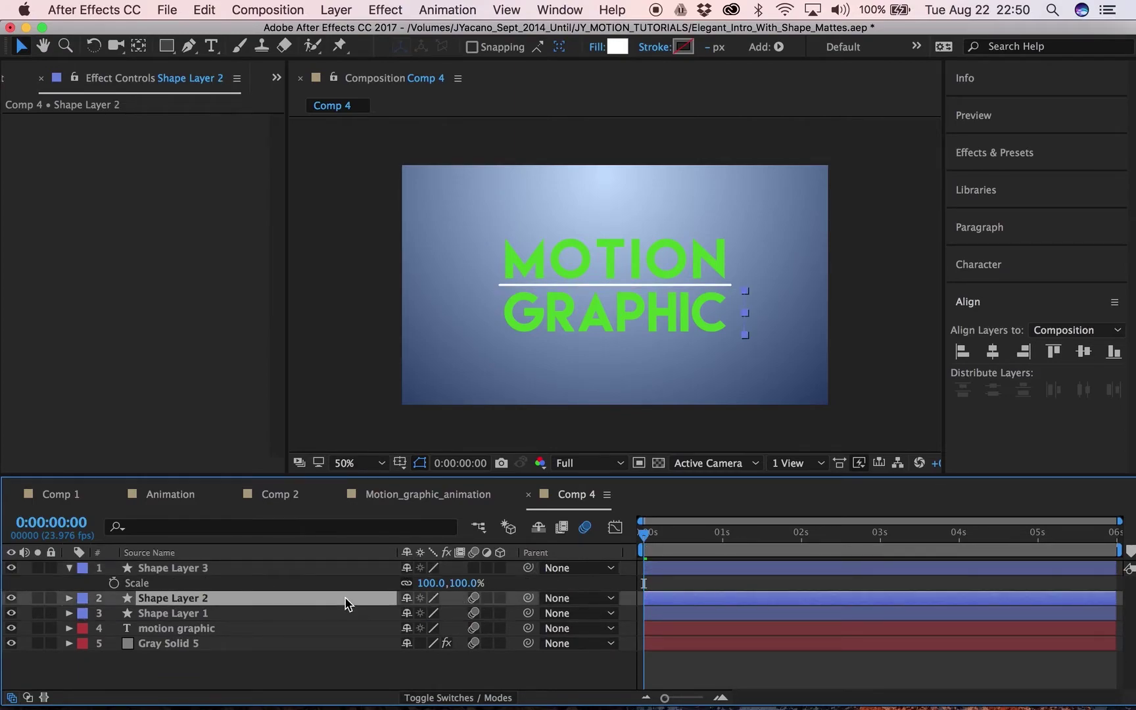
key(u)
drag(644, 537, 658, 538)
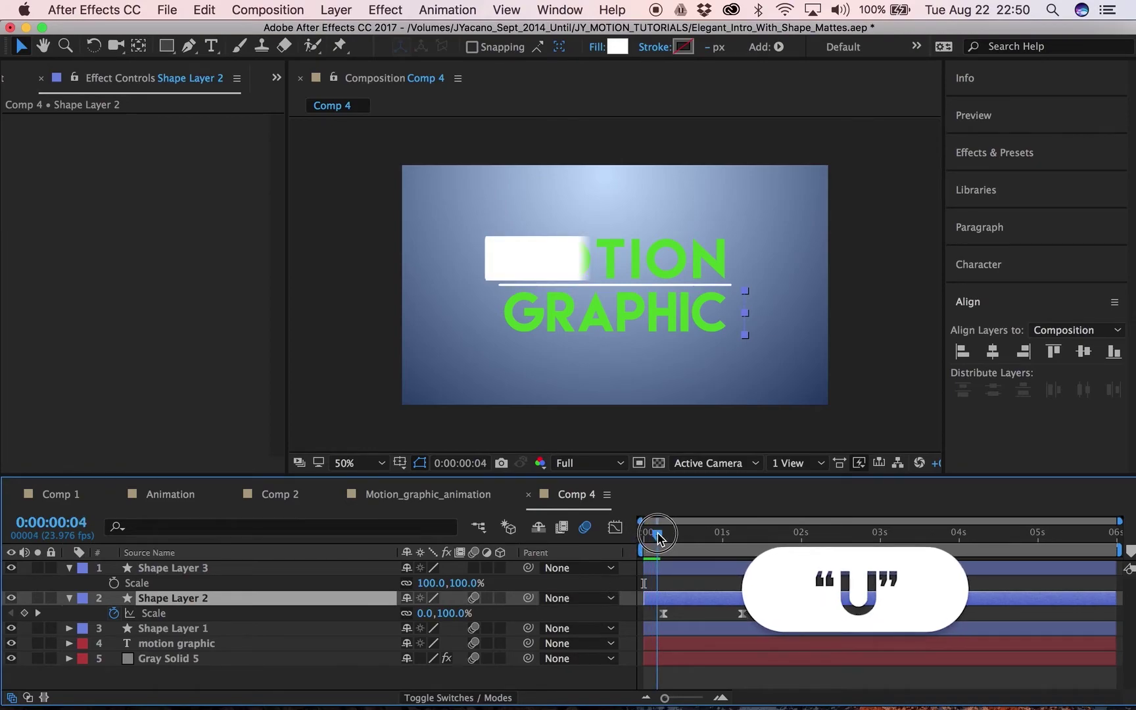
click(439, 583)
click(212, 569)
click(114, 584)
Step: Add a Scale keyframe of 100% at 0:00:01:09 on Shape Layer 3
drag(661, 539, 756, 543)
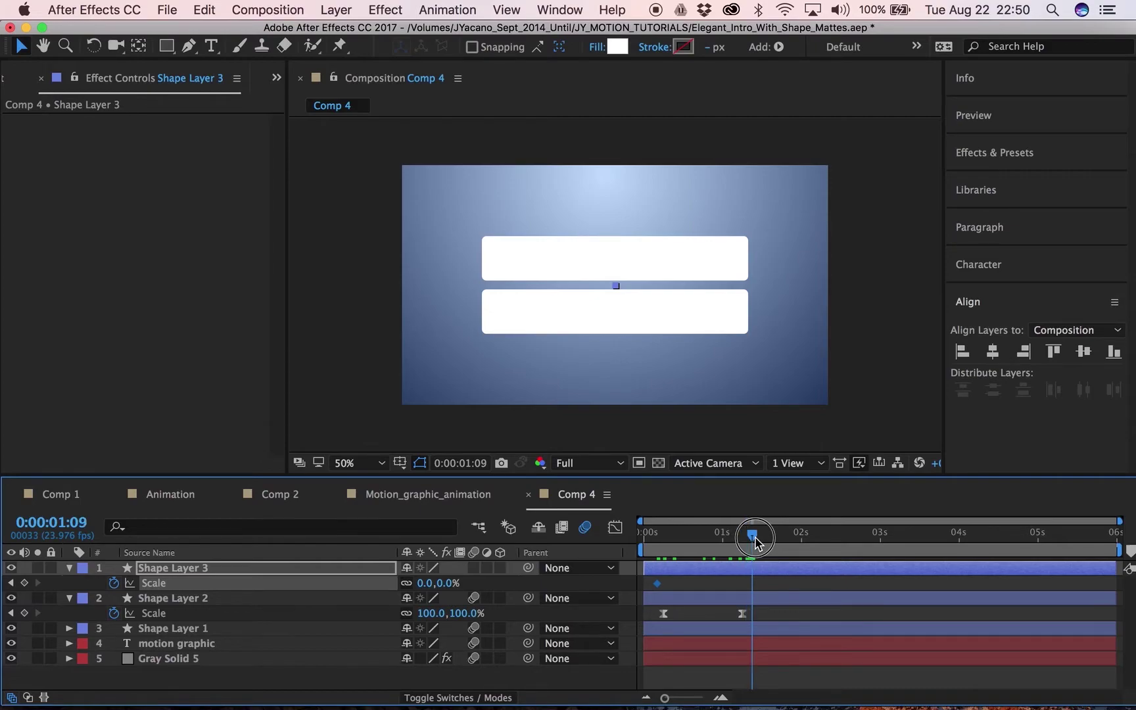
click(426, 583)
text(1)
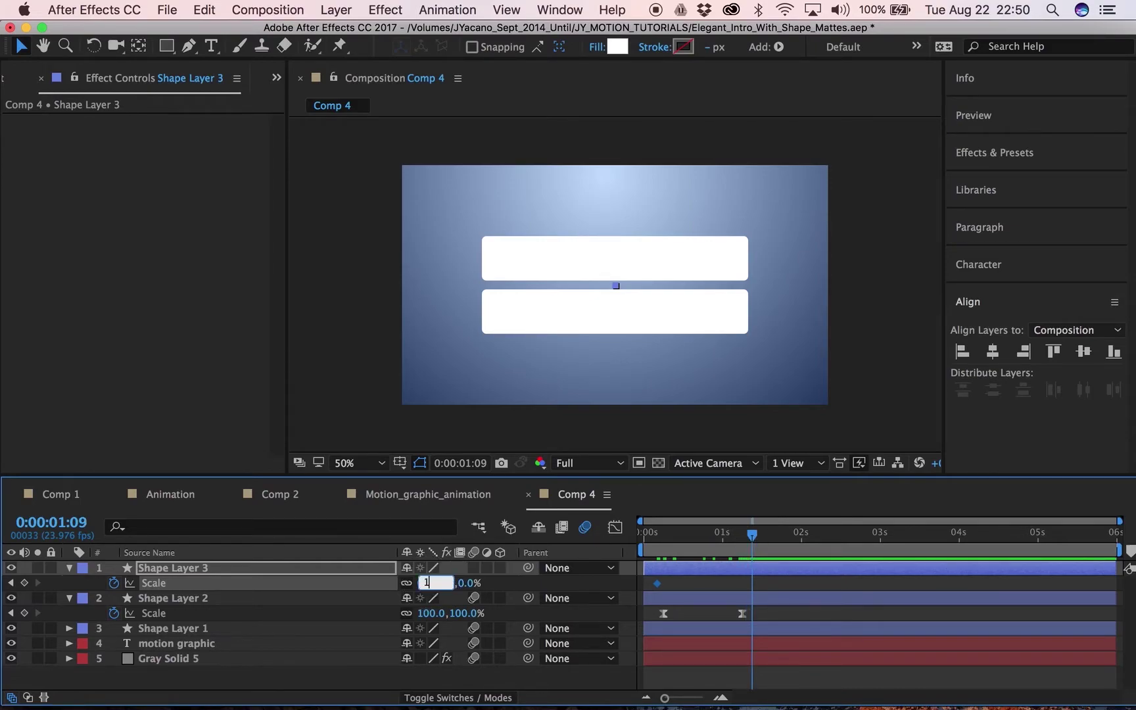
text(00)
key(Return)
Step: Apply Easy Ease to both Scale keyframes of Shape Layer 3
drag(768, 582, 659, 594)
right_click(659, 587)
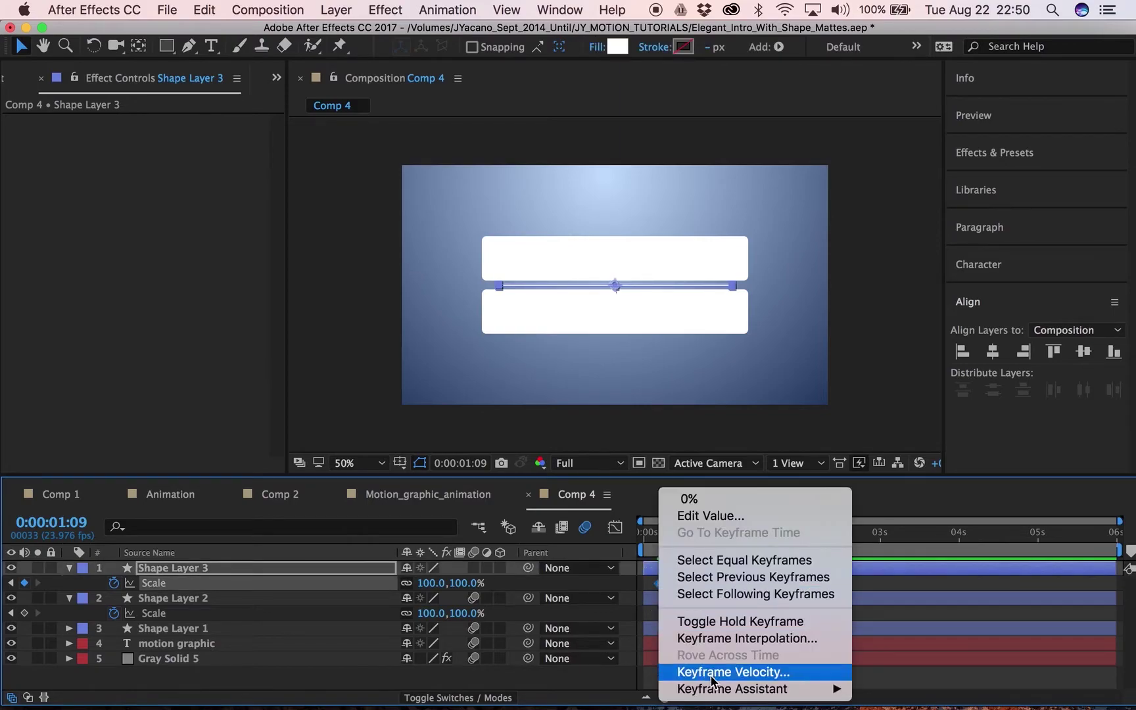
mouse_move(717, 689)
click(898, 587)
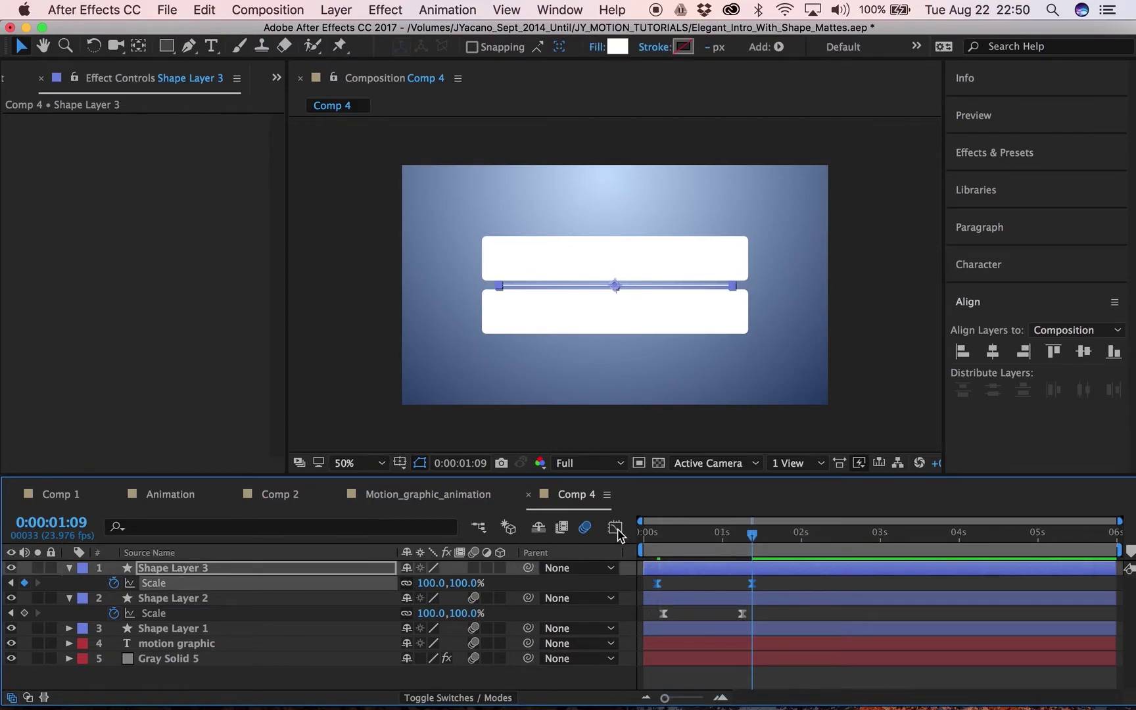
Step: Set the outgoing velocity influence of Shape Layer 3's first Scale keyframe to 15% from the Graph Editor
click(616, 528)
key(grave)
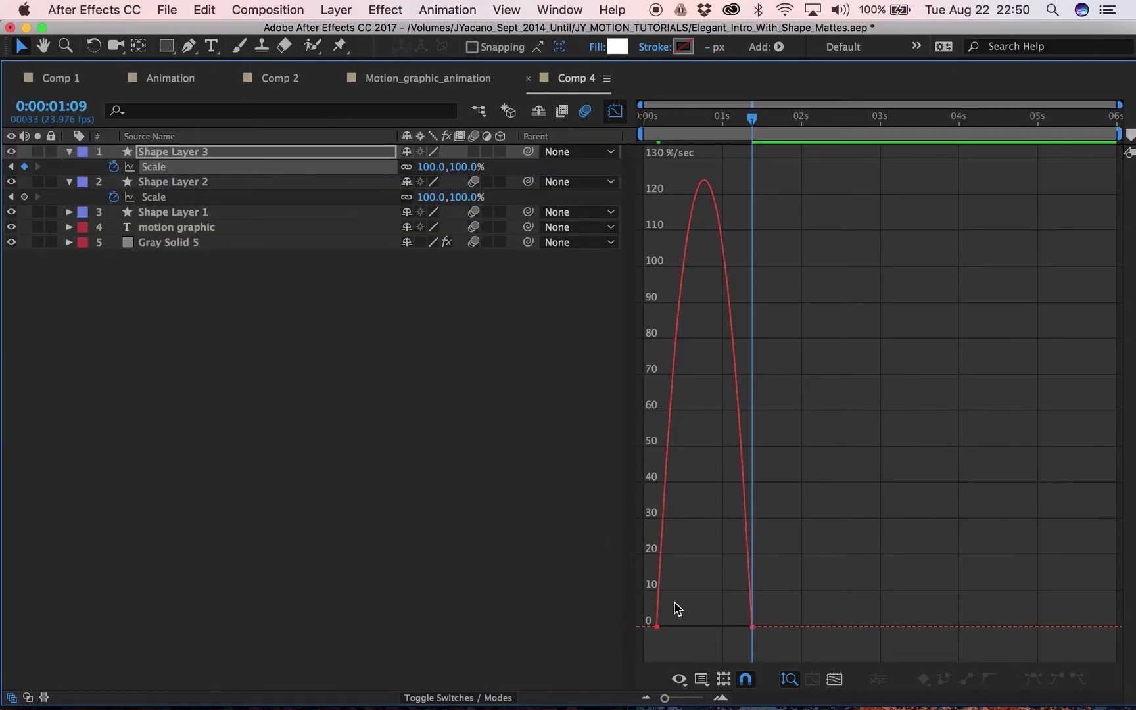
double_click(657, 626)
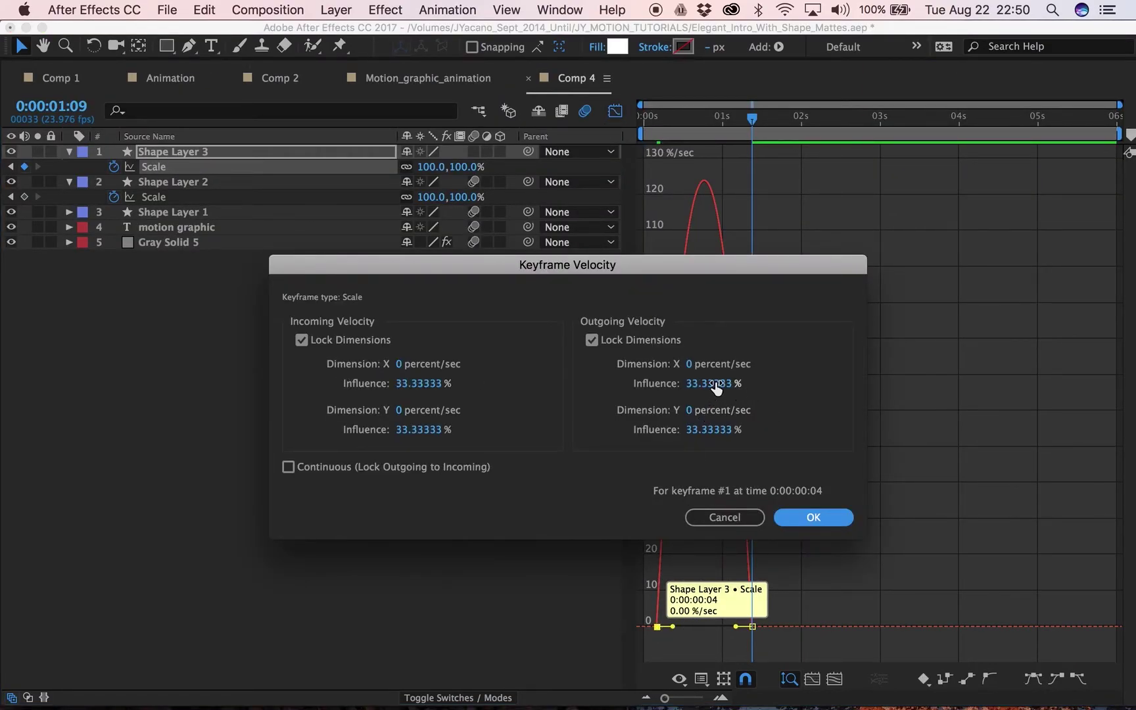
click(714, 384)
text(15)
key(Return)
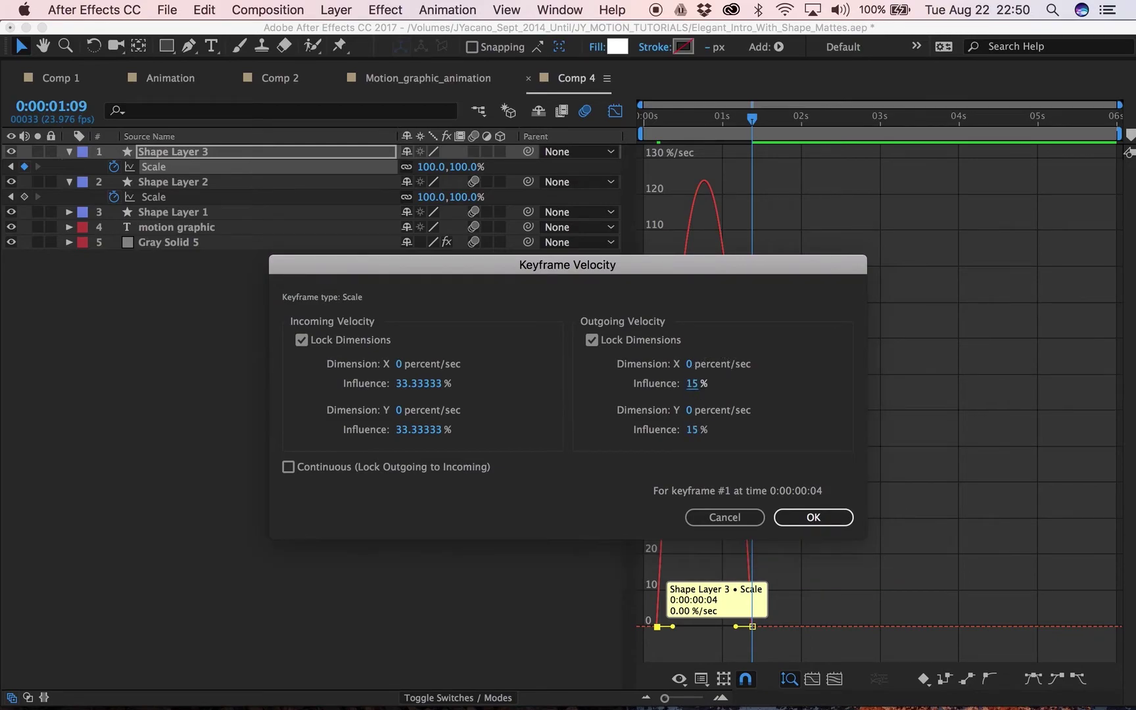
Step: Set the incoming velocity influence of Shape Layer 3's second Scale keyframe to 85% and leave the Graph Editor
double_click(752, 626)
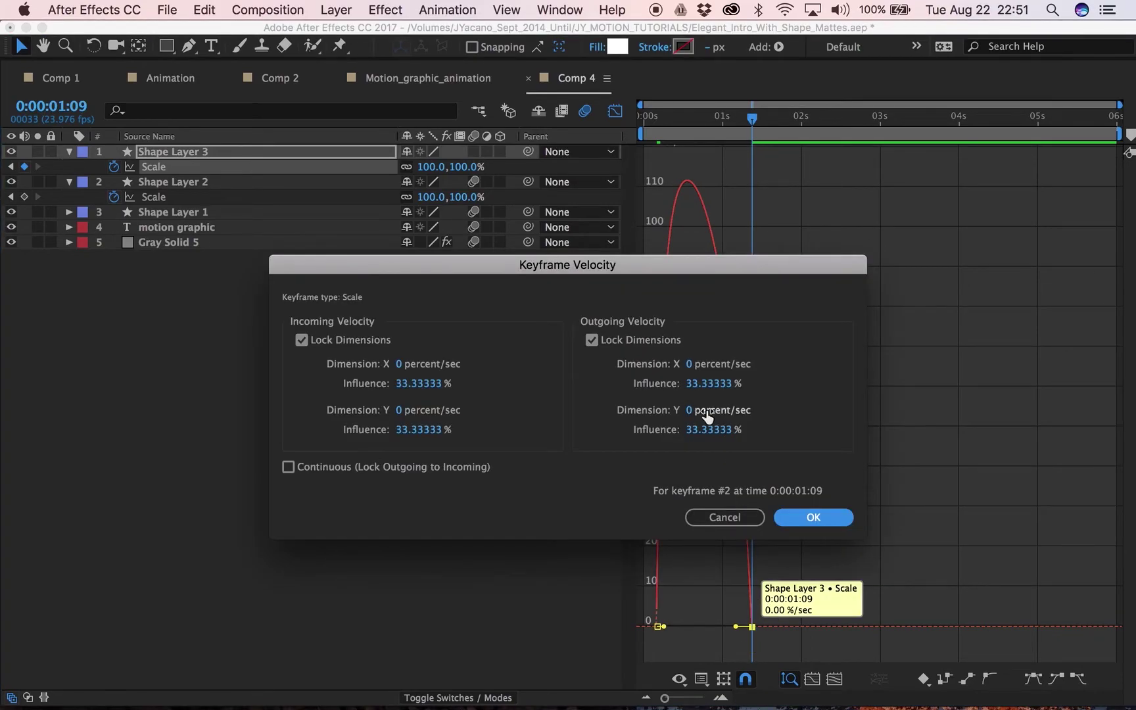
click(425, 385)
text(80)
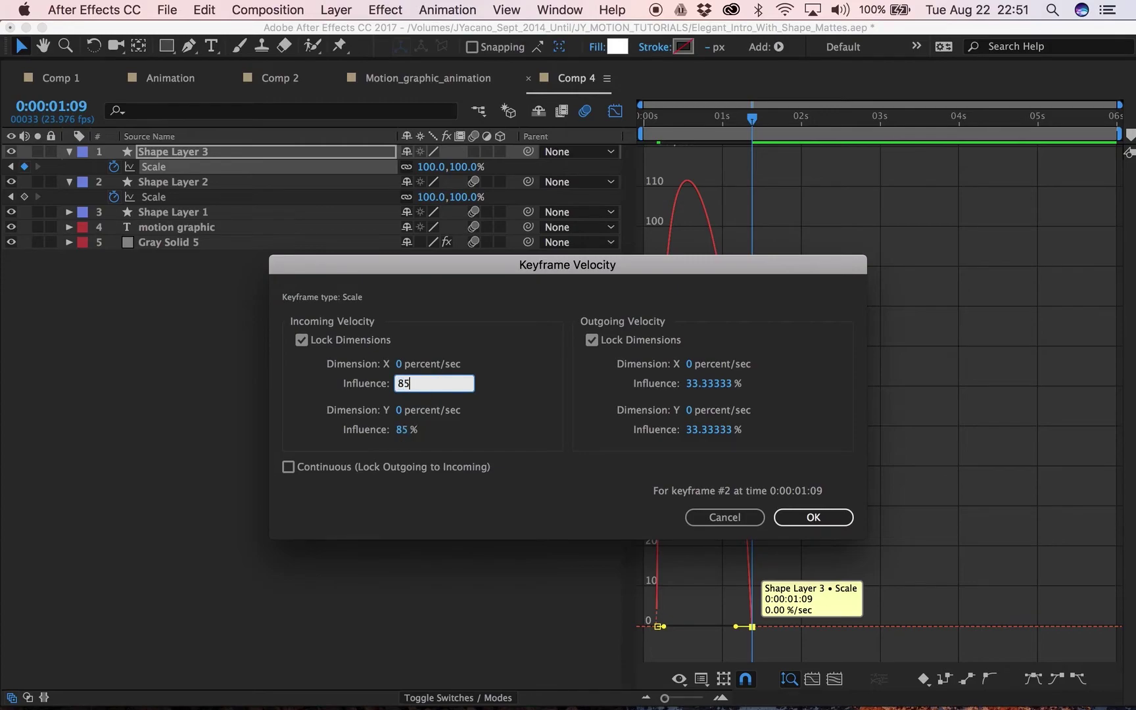
key(Return)
click(615, 110)
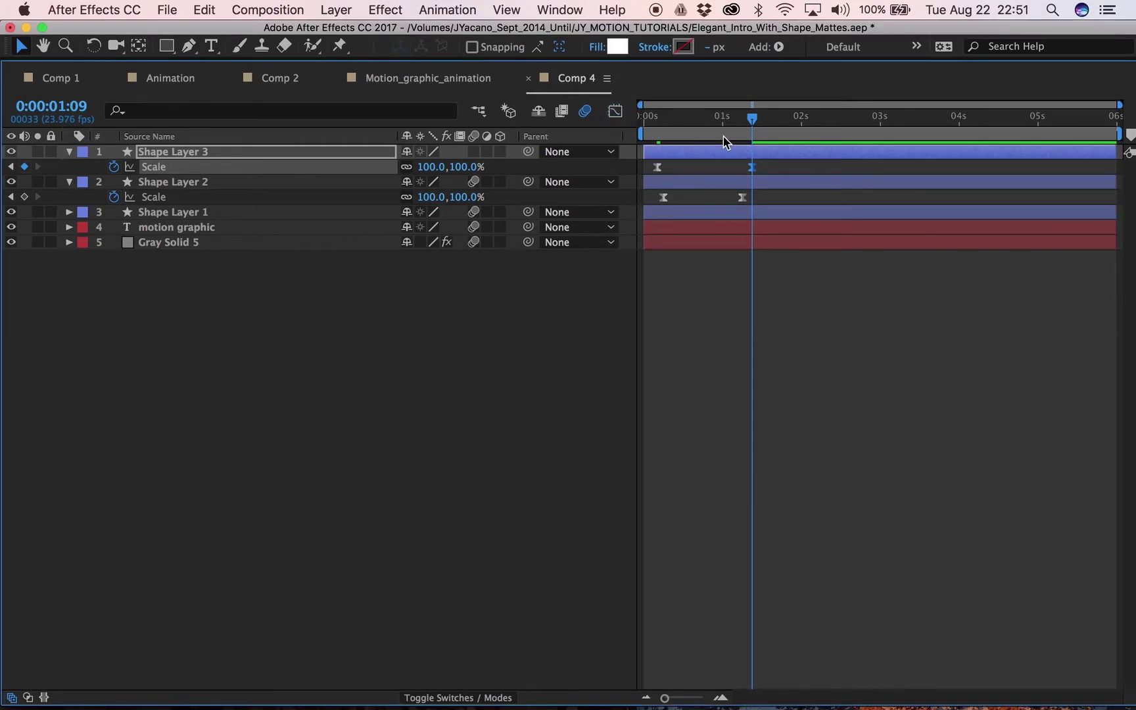
Step: Play back the Comp 4 animation from the start to check the divider line's scaling, stopping near two seconds
key(grave)
drag(722, 544, 600, 540)
key(space)
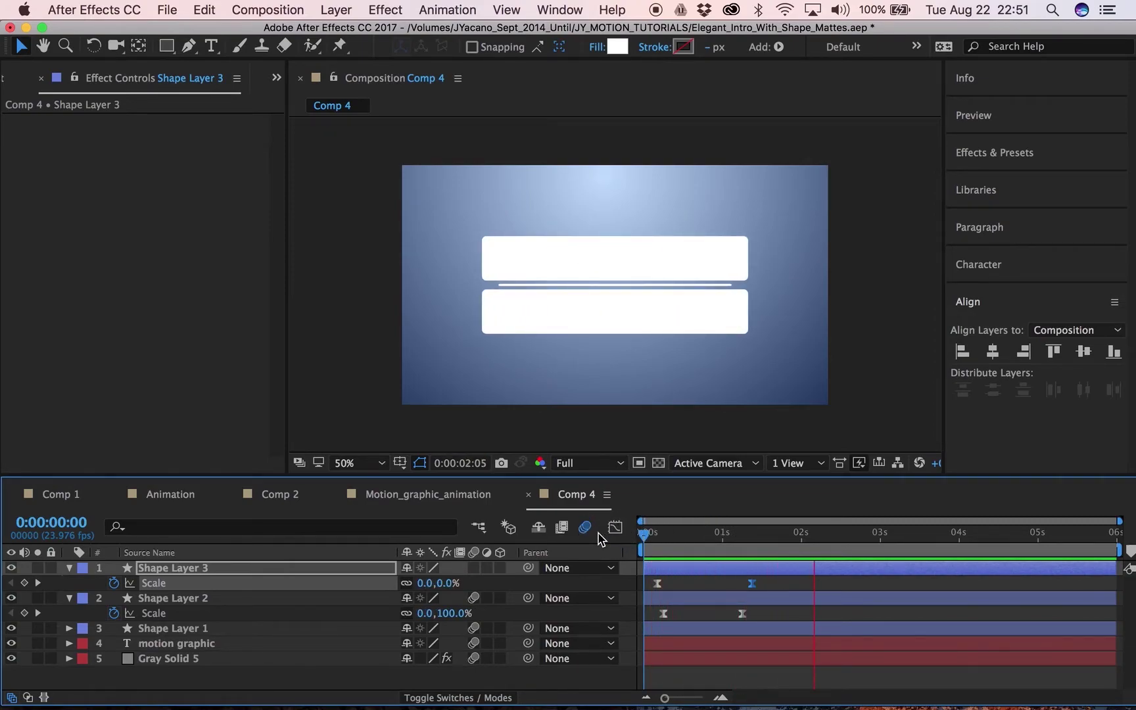
key(space)
mouse_move(793, 536)
mouse_down()
mouse_move(643, 540)
mouse_move(797, 538)
mouse_up()
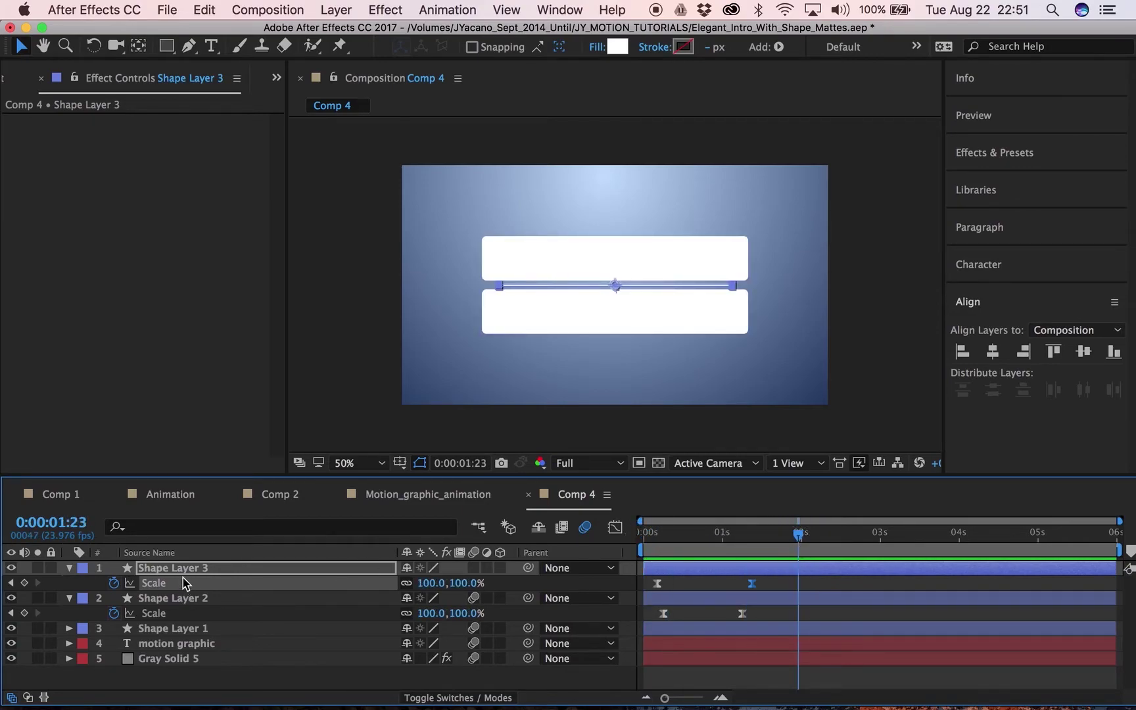
Step: Rename Shape Layer 3 as Line and lock it
click(176, 599)
click(173, 628)
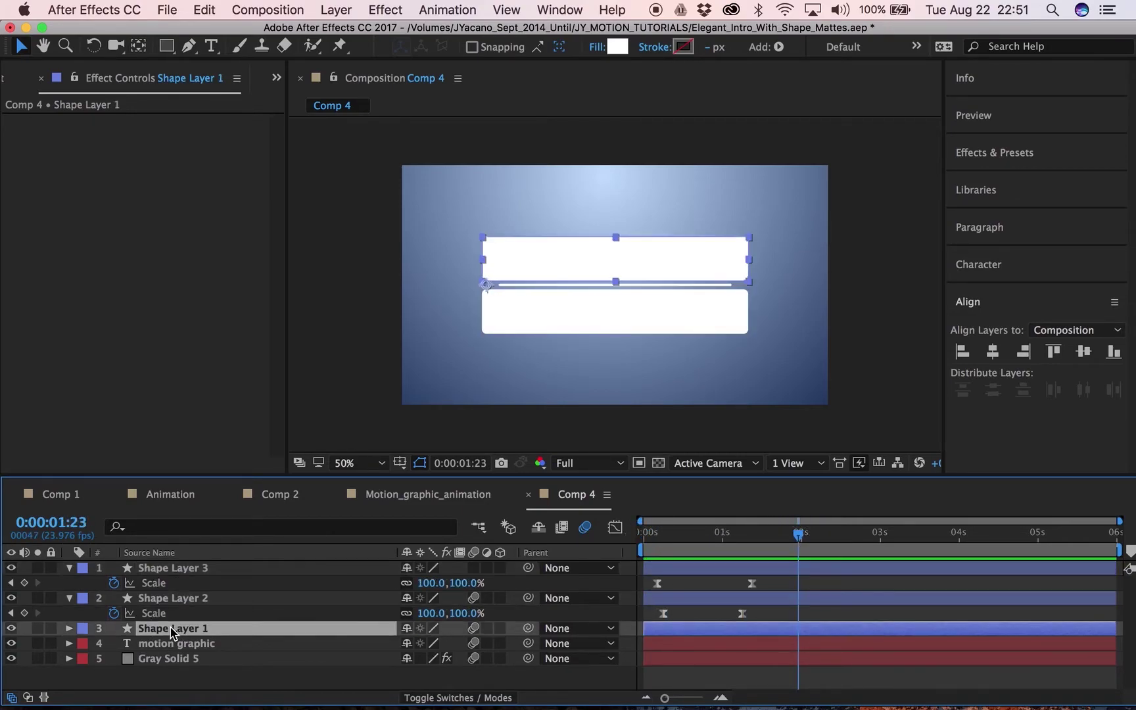
click(178, 570)
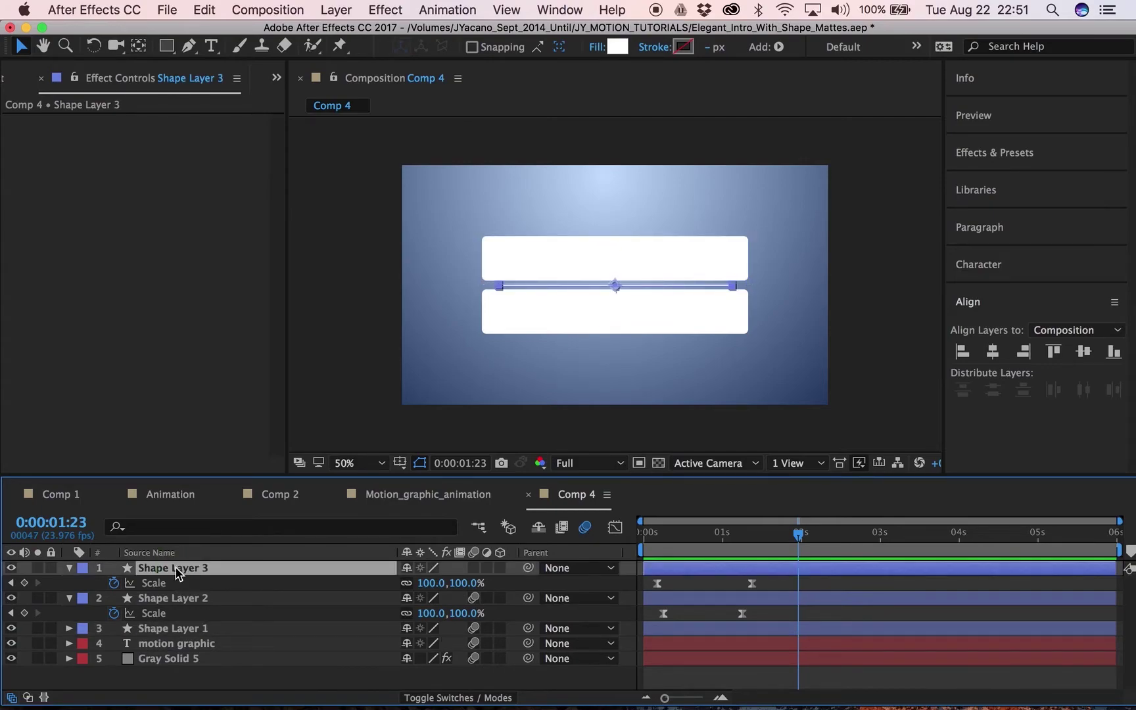
right_click(176, 571)
click(217, 688)
text(Line)
key(Return)
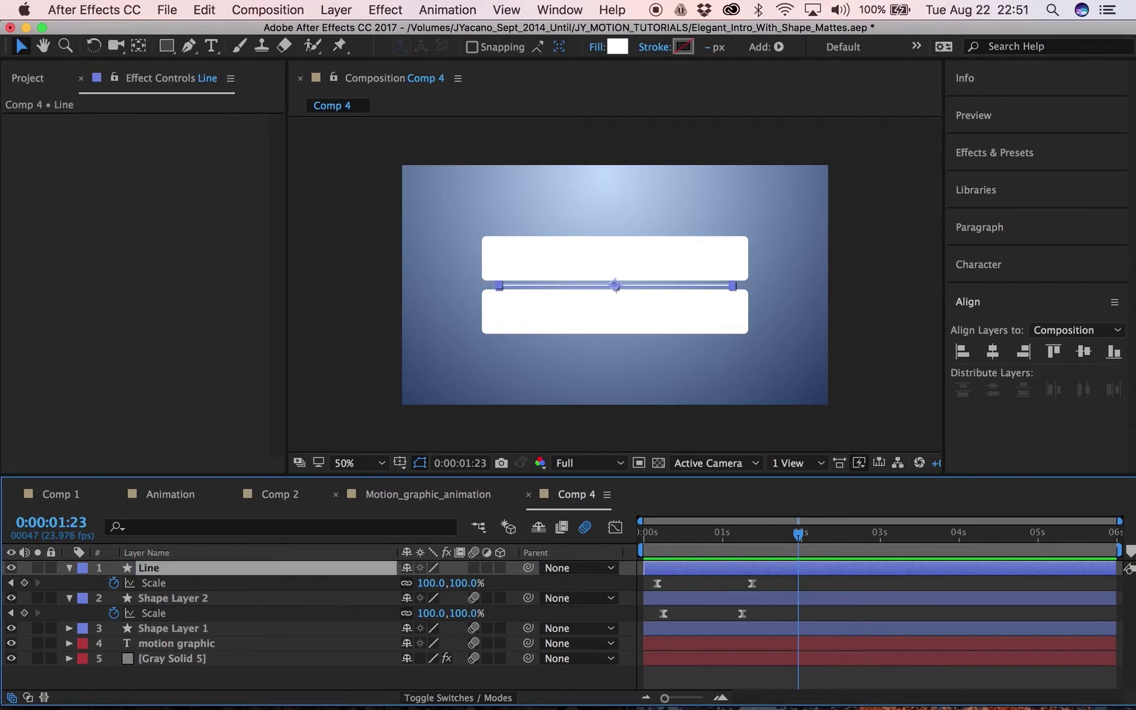
click(51, 568)
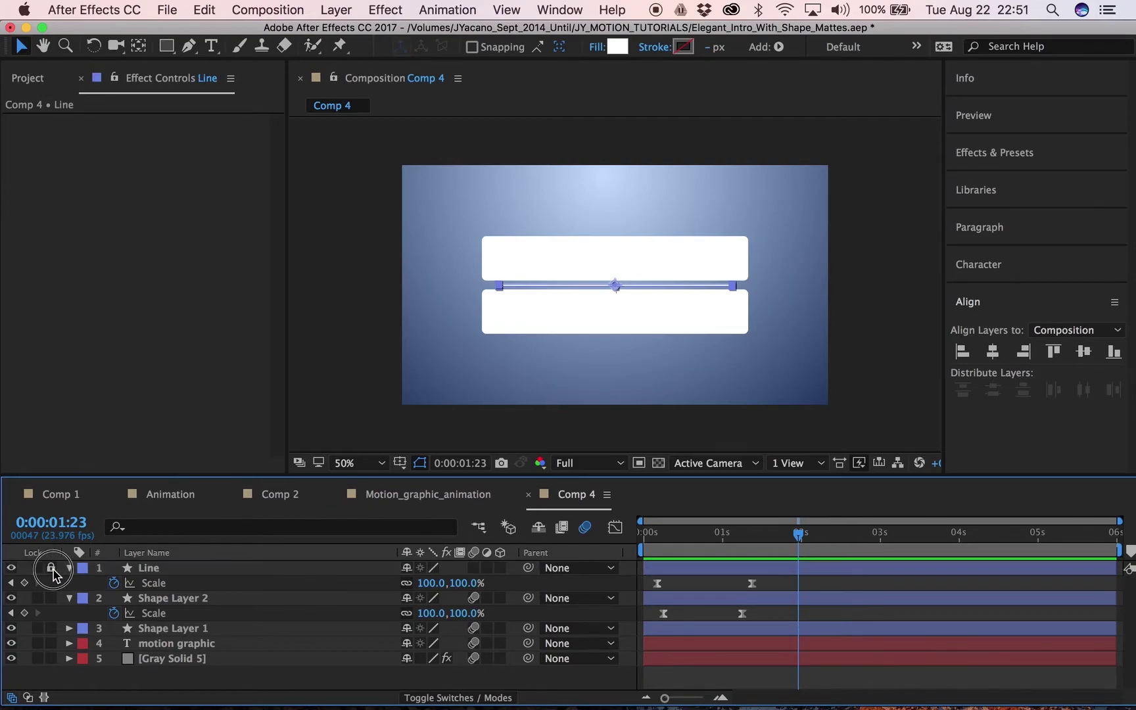
Step: Rename Shape Layer 2 as Bottom and Shape Layer 1 as Top
right_click(185, 601)
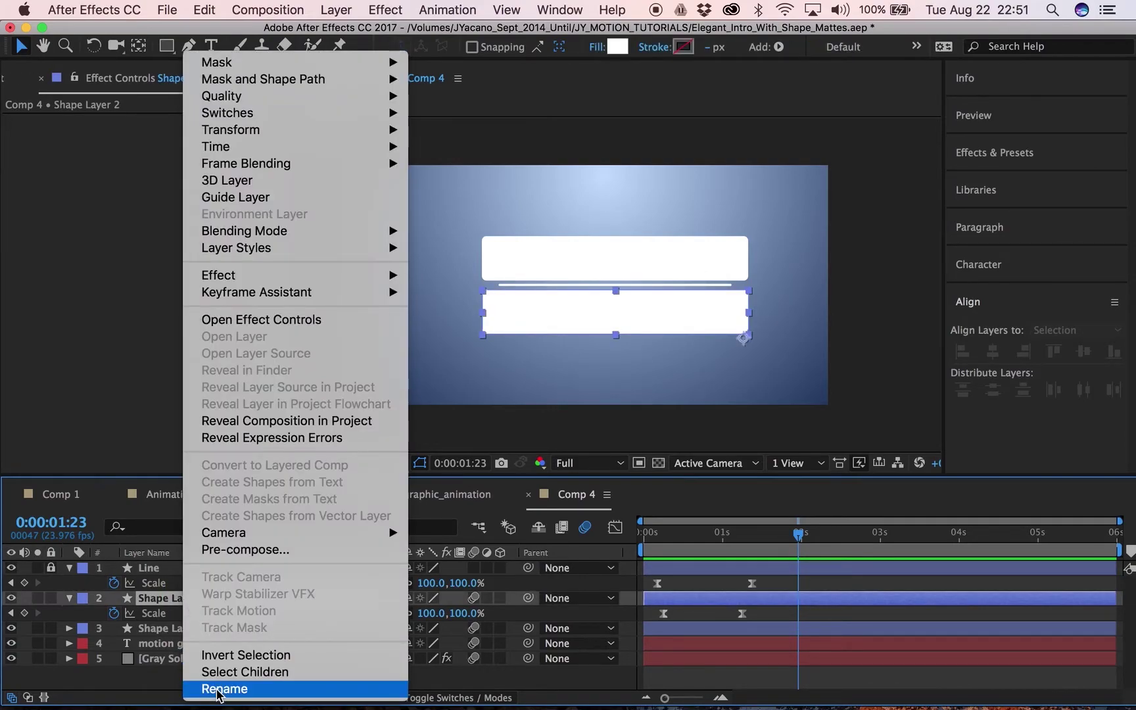
click(217, 689)
text(Bottom)
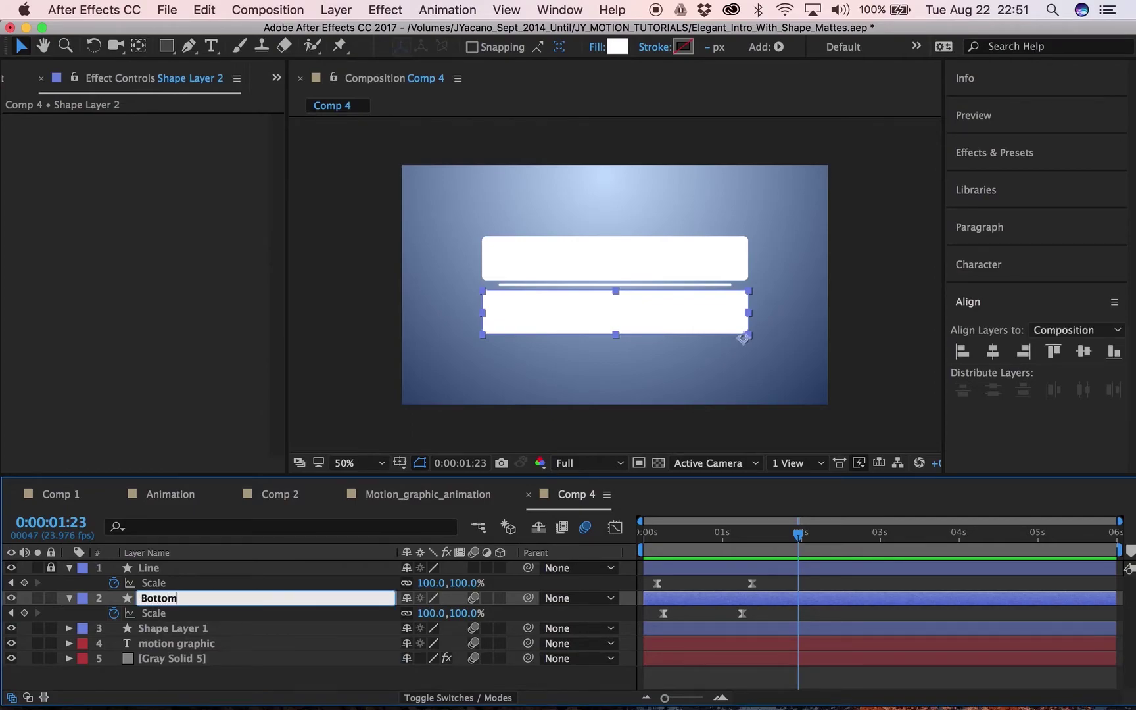
key(Return)
right_click(190, 628)
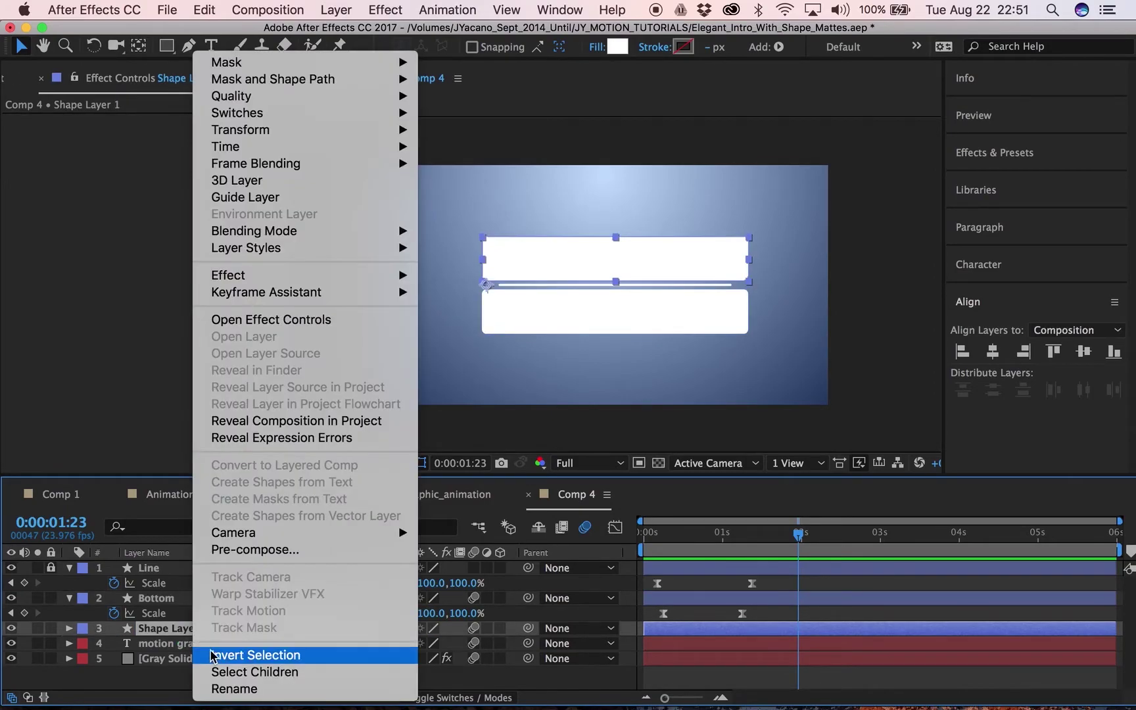
click(226, 689)
text(Top)
key(Return)
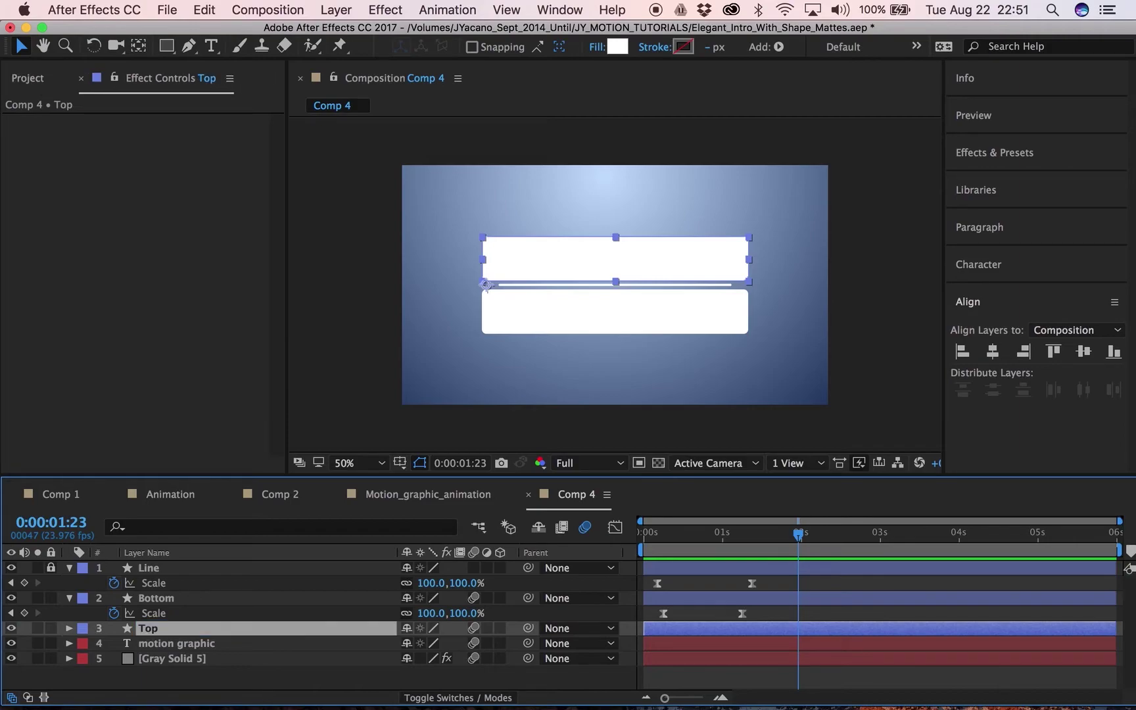
click(179, 599)
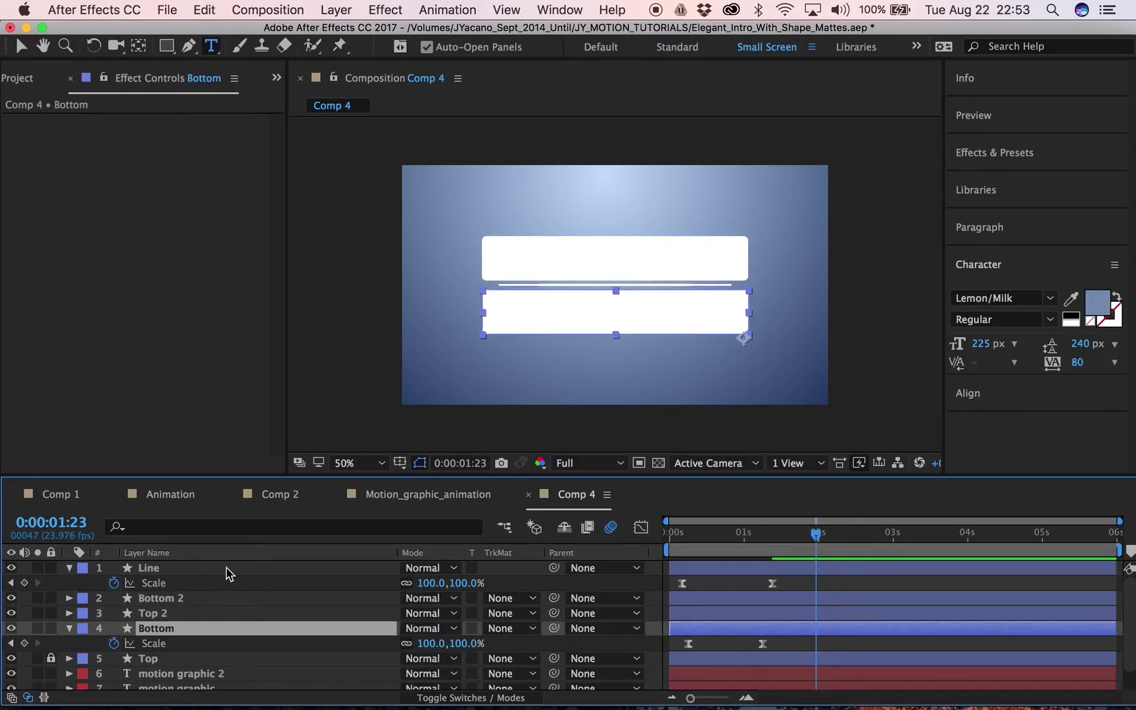
Step: Reorder the Line and Bottom layers so they sit between Top 2 and Top, Line above Bottom, and lock both
drag(163, 574, 109, 641)
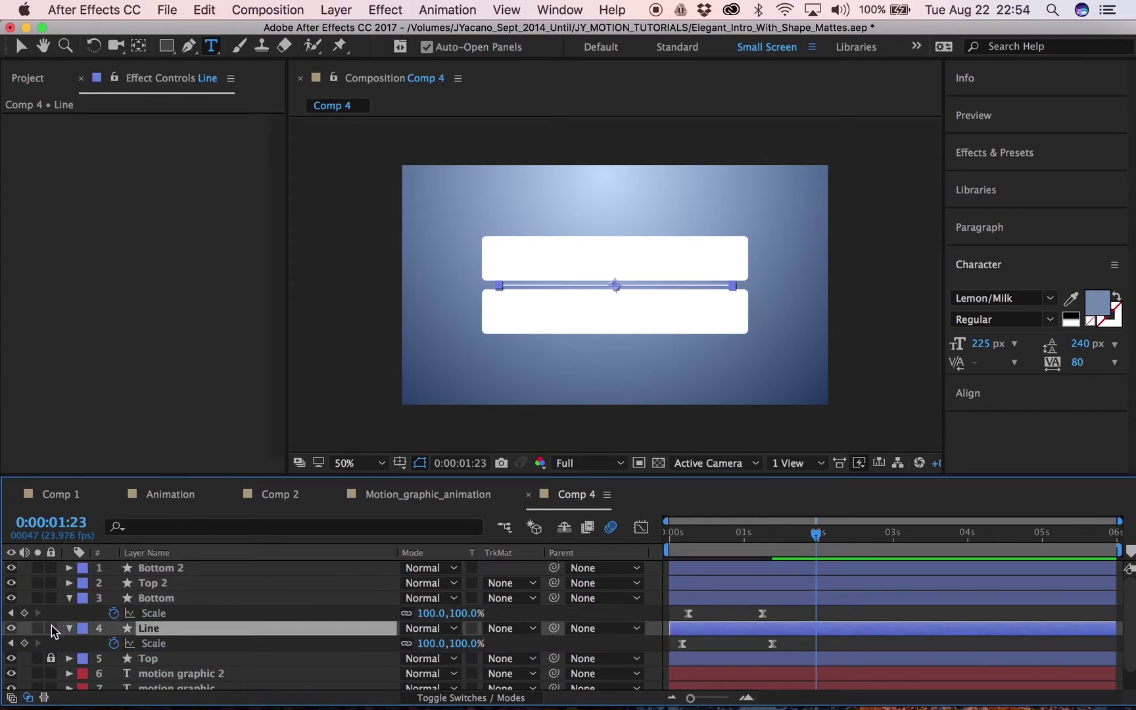
click(51, 628)
drag(158, 598, 132, 657)
click(51, 628)
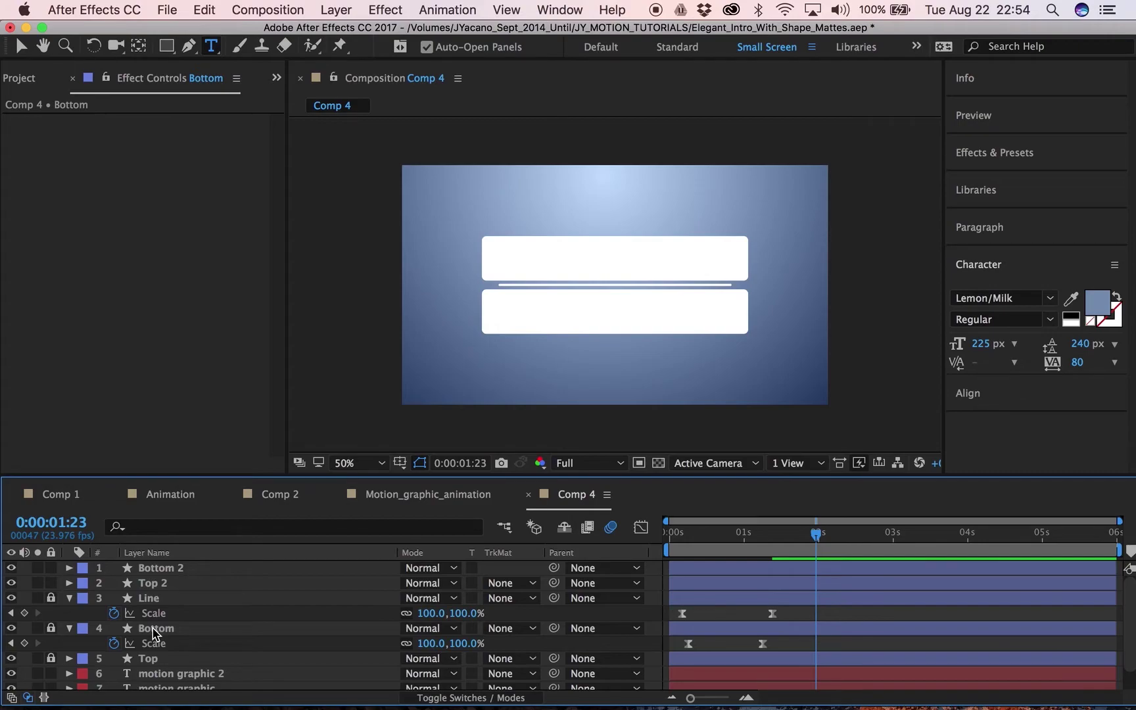
Step: Move both motion graphic text layers directly below the Top 2 layer in the stack
click(165, 671)
scroll(164, 674, down, 1)
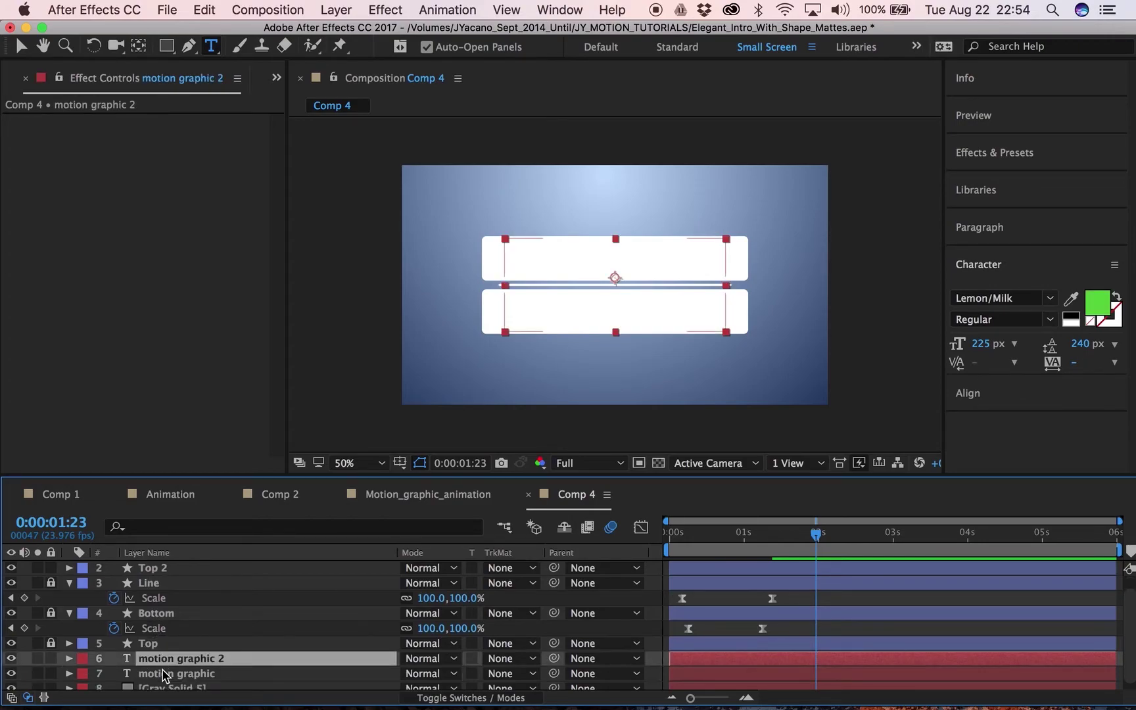
shift+click(163, 672)
drag(163, 658, 161, 587)
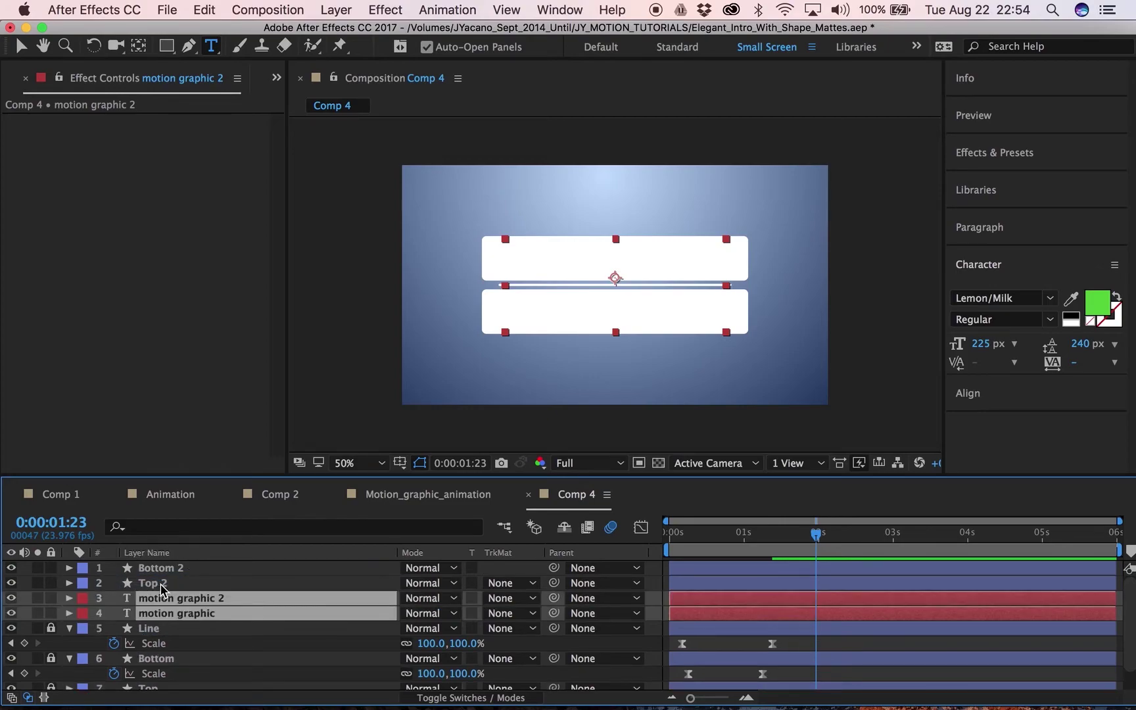
Step: Rearrange the stack so motion graphic sits directly under Bottom 2 and motion graphic 2 directly under Top 2
click(163, 586)
click(164, 598)
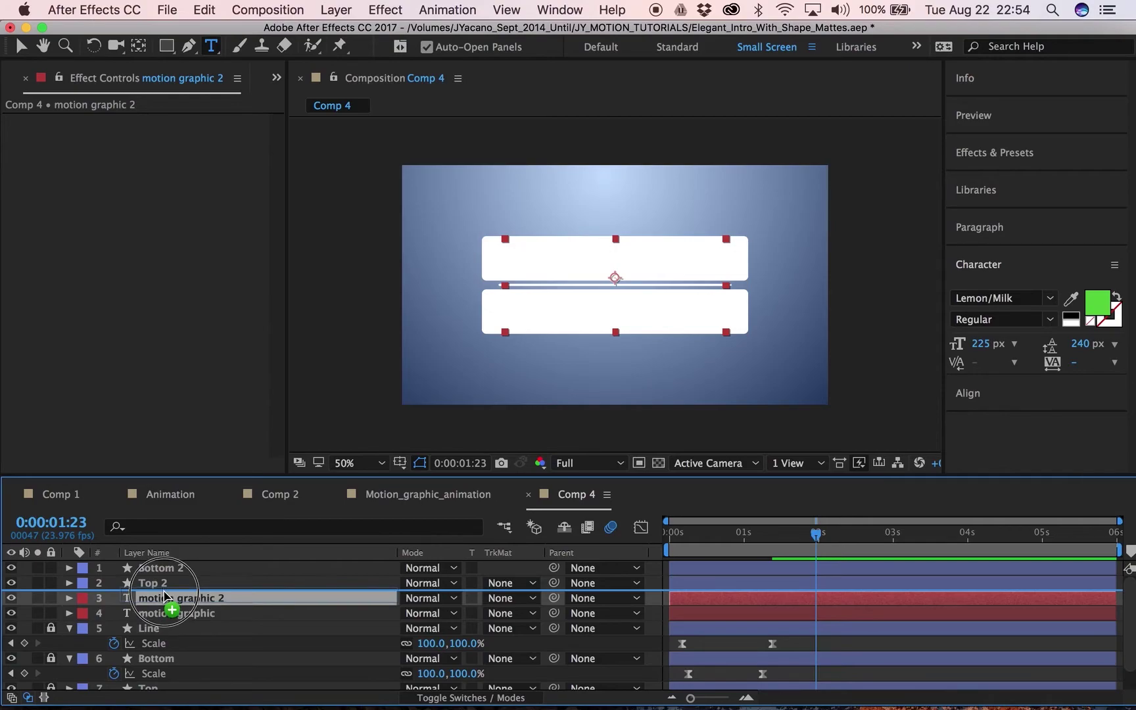
click(164, 614)
drag(162, 615, 163, 571)
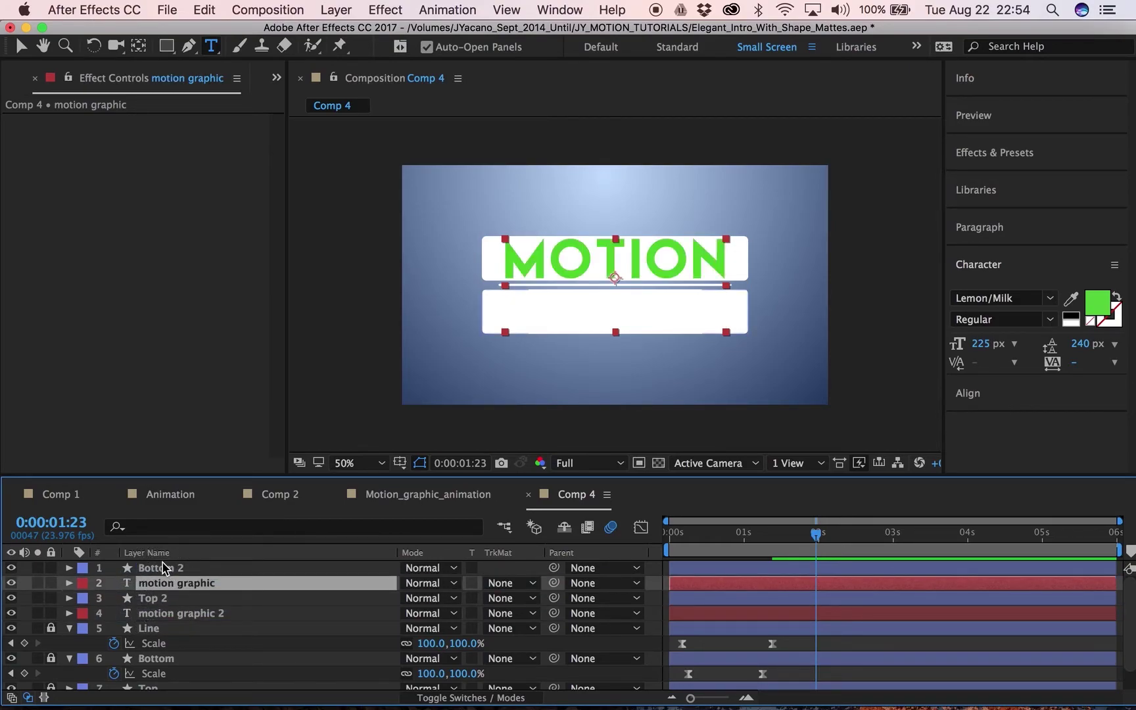
Step: Apply Alpha Matte "Bottom 2" to the motion graphic layer and Alpha Matte "Top 2" to motion graphic 2
click(275, 568)
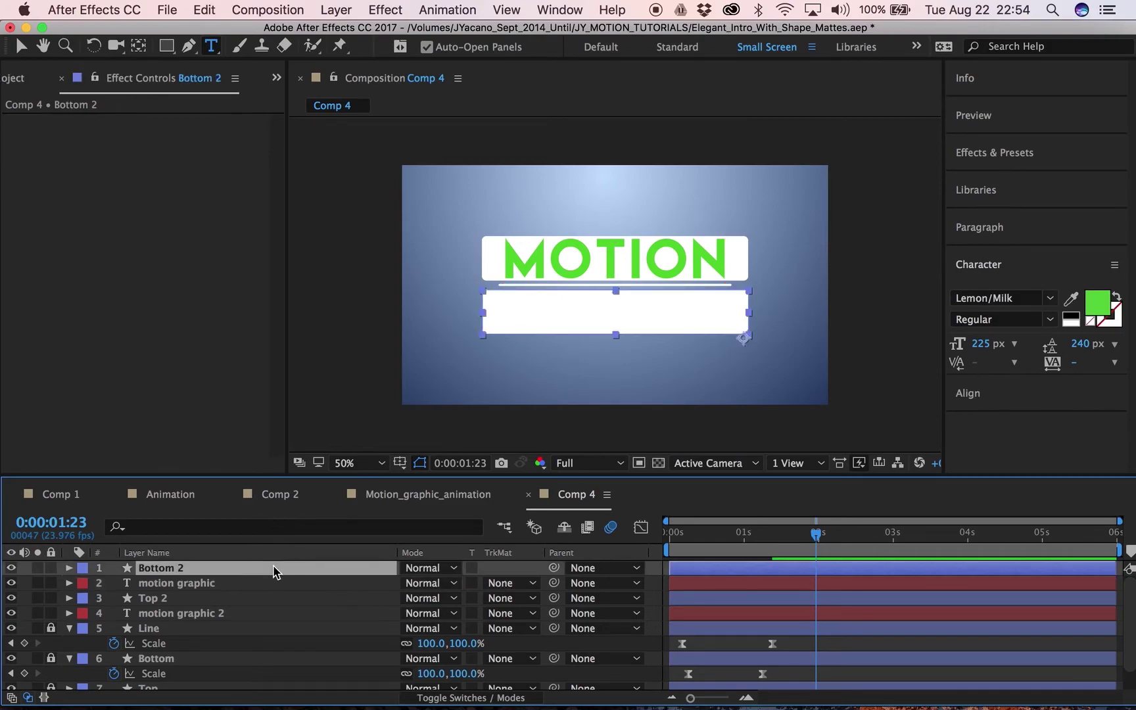
click(519, 583)
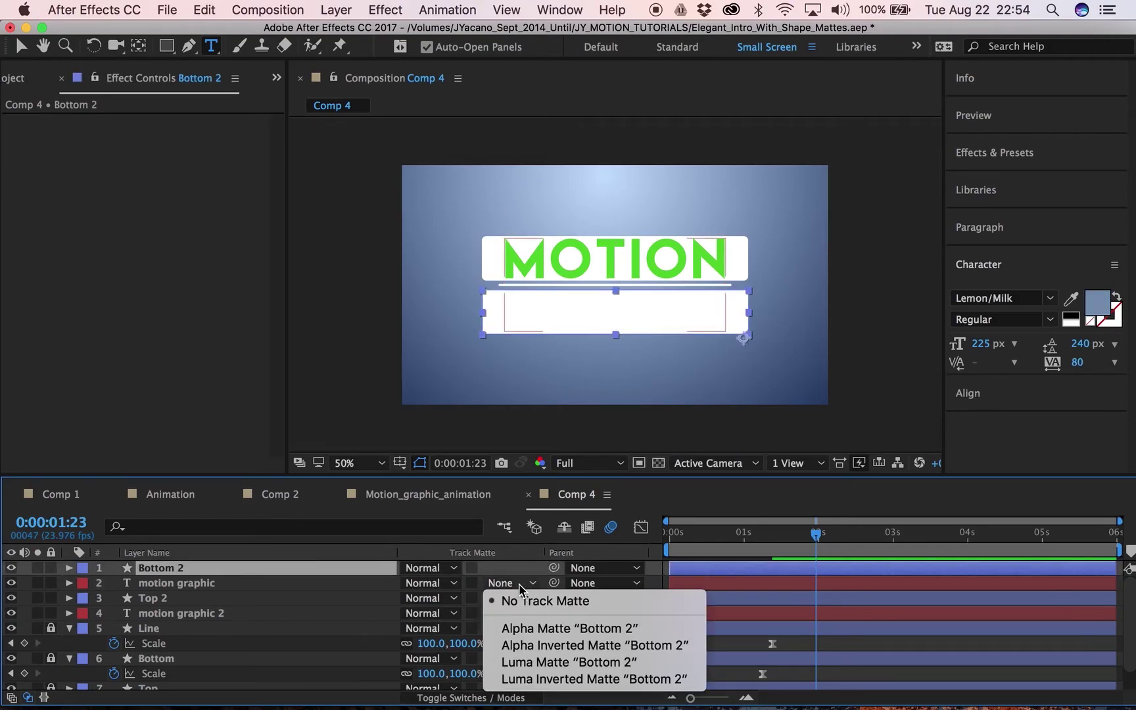
click(522, 630)
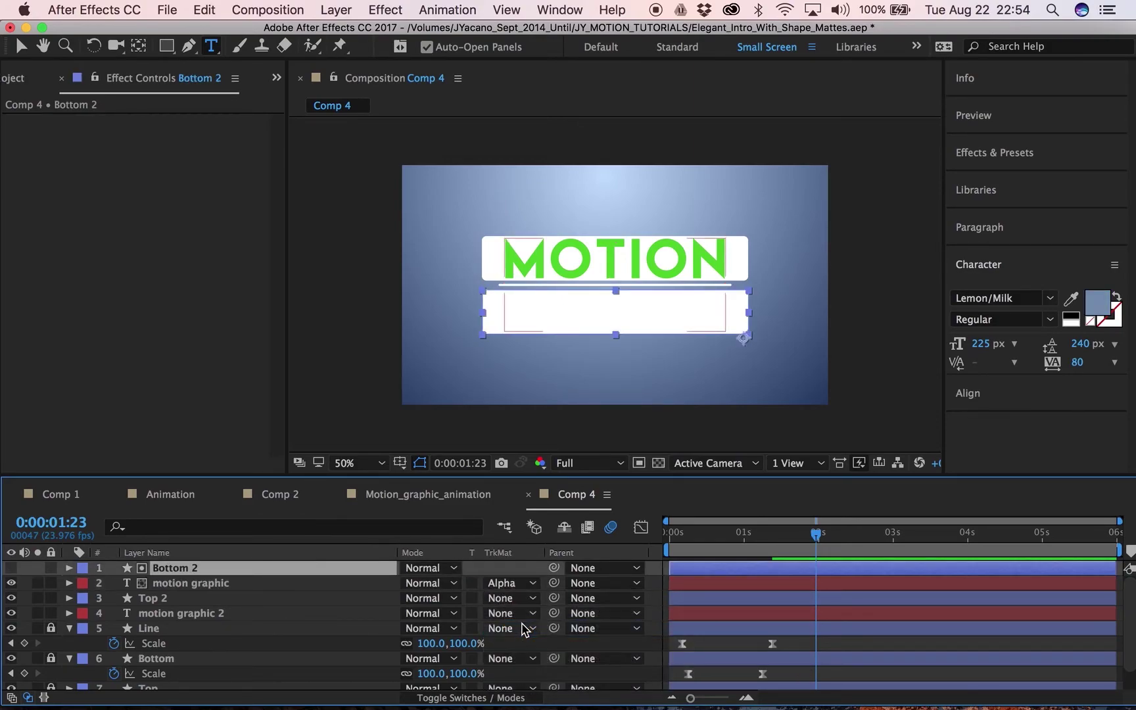
click(302, 599)
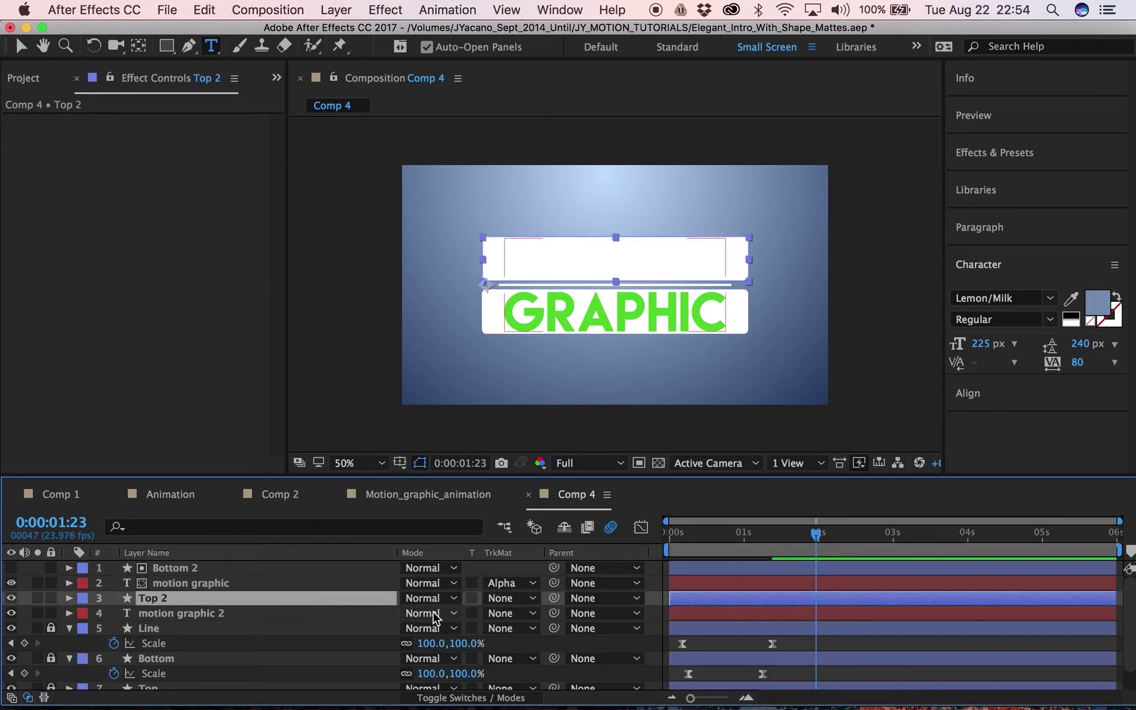
click(506, 614)
click(578, 636)
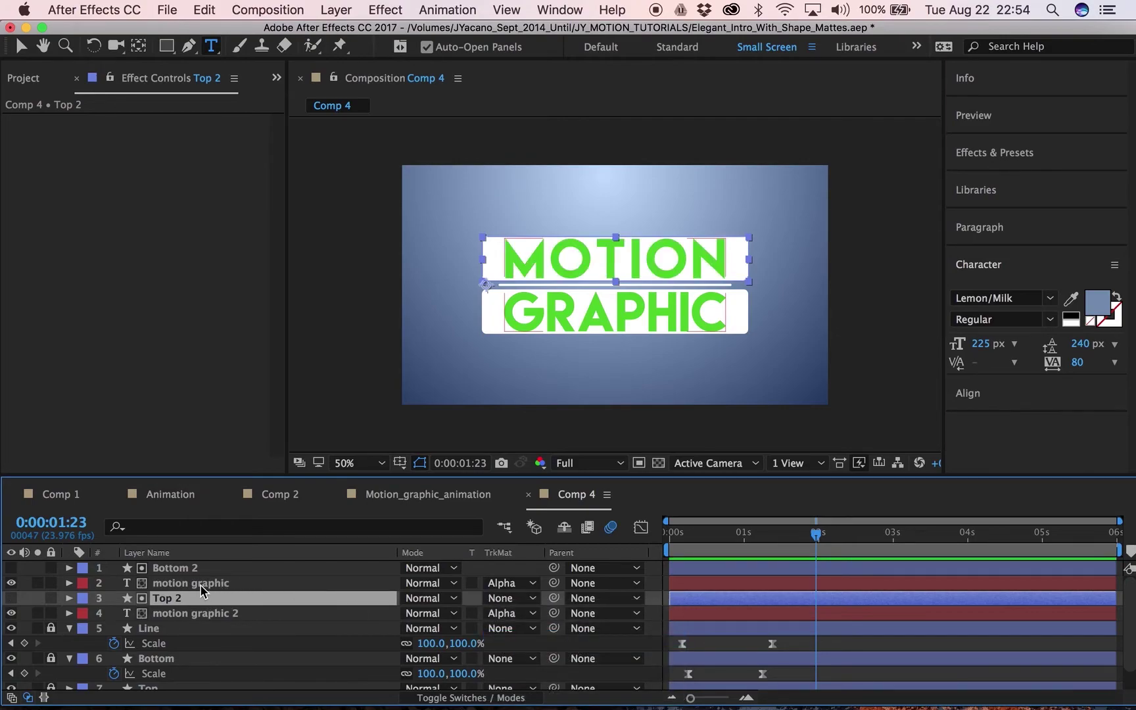
Step: Rename the motion graphic text layer as Graphic and motion graphic 2 as Motion
right_click(197, 585)
key(Escape)
right_click(182, 585)
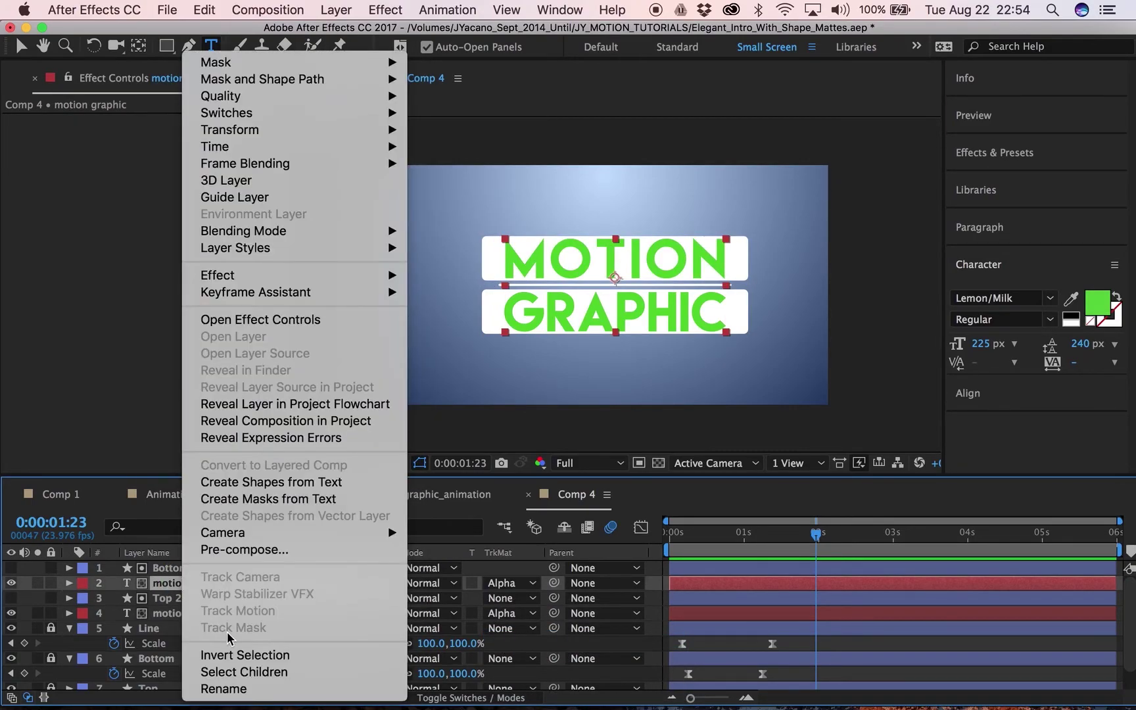
click(226, 690)
text(Gra)
key(Return)
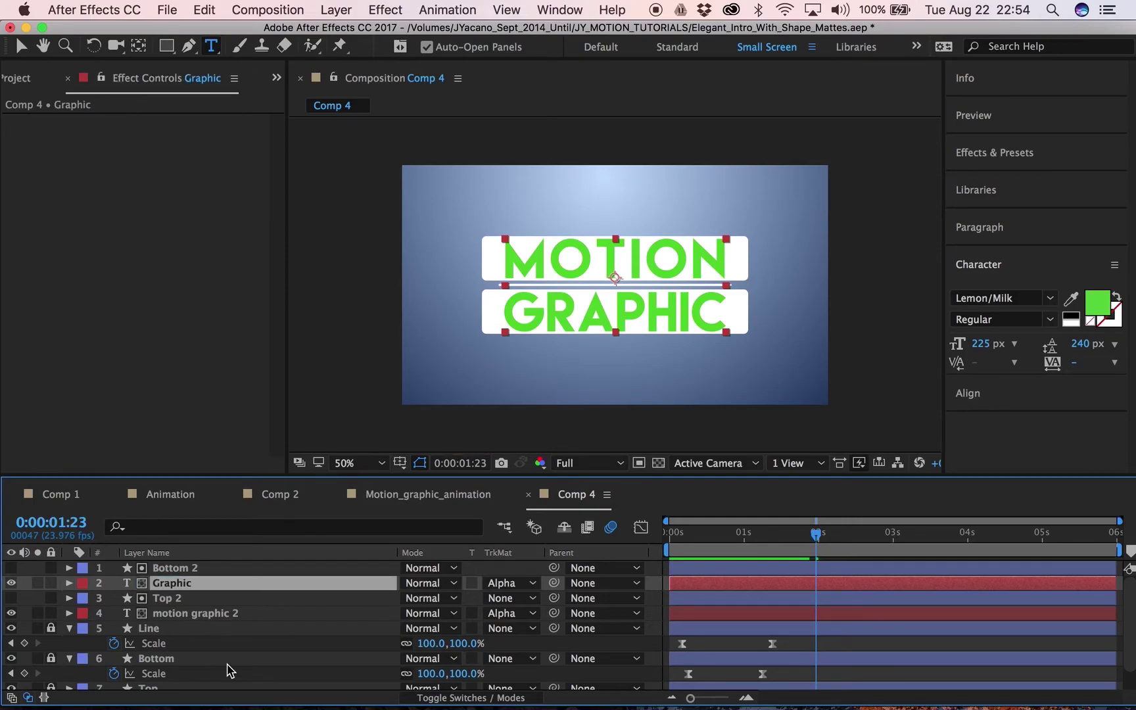
right_click(204, 613)
click(227, 689)
text(Motion)
key(Return)
Step: Rename the matte layer Bottom 2 as Graphic_Matte and Top 2 as Motion_Matte
right_click(179, 568)
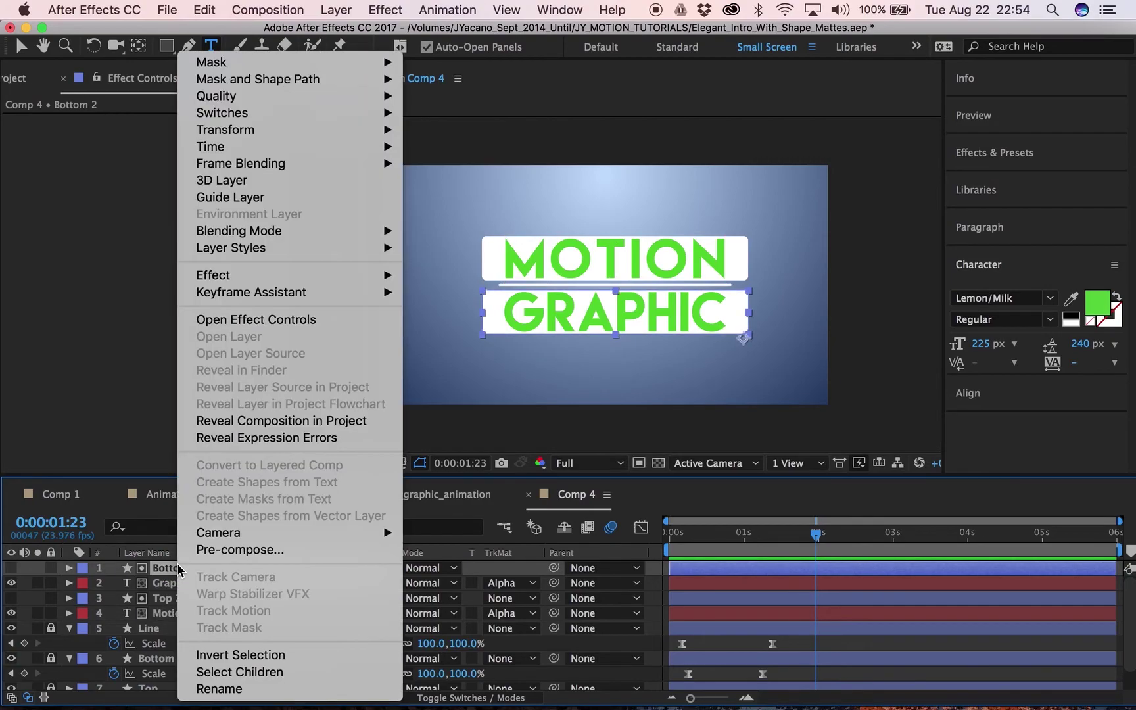
click(217, 688)
text(Graph)
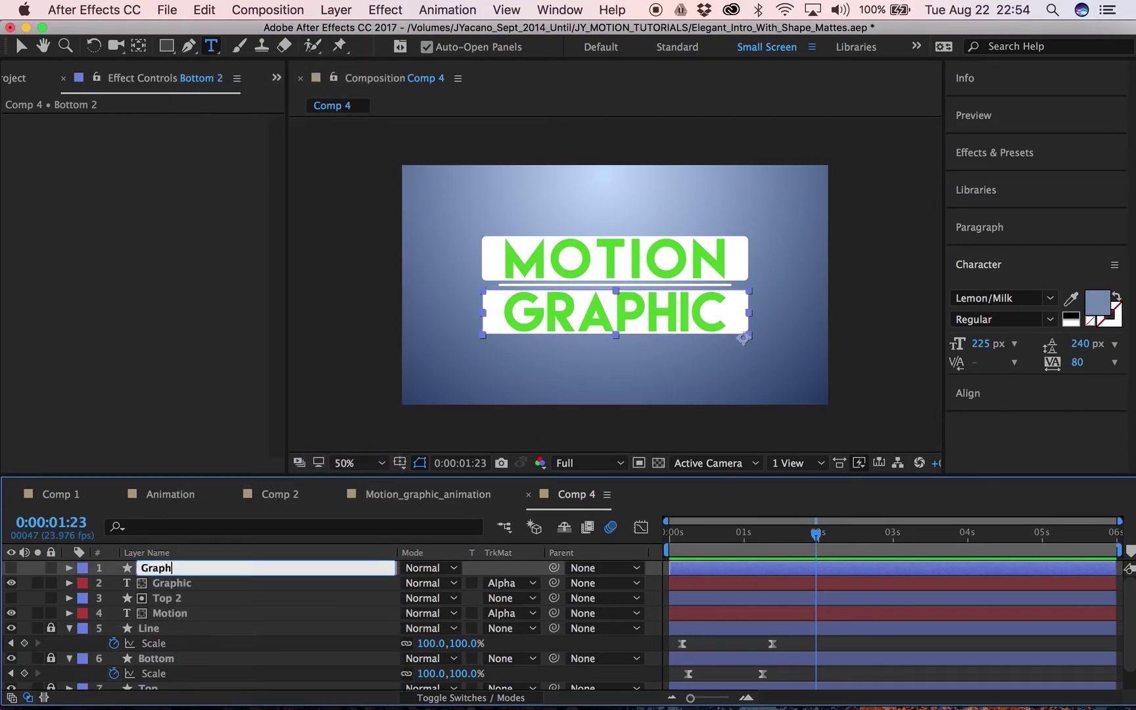
text(ic_Matte)
key(Return)
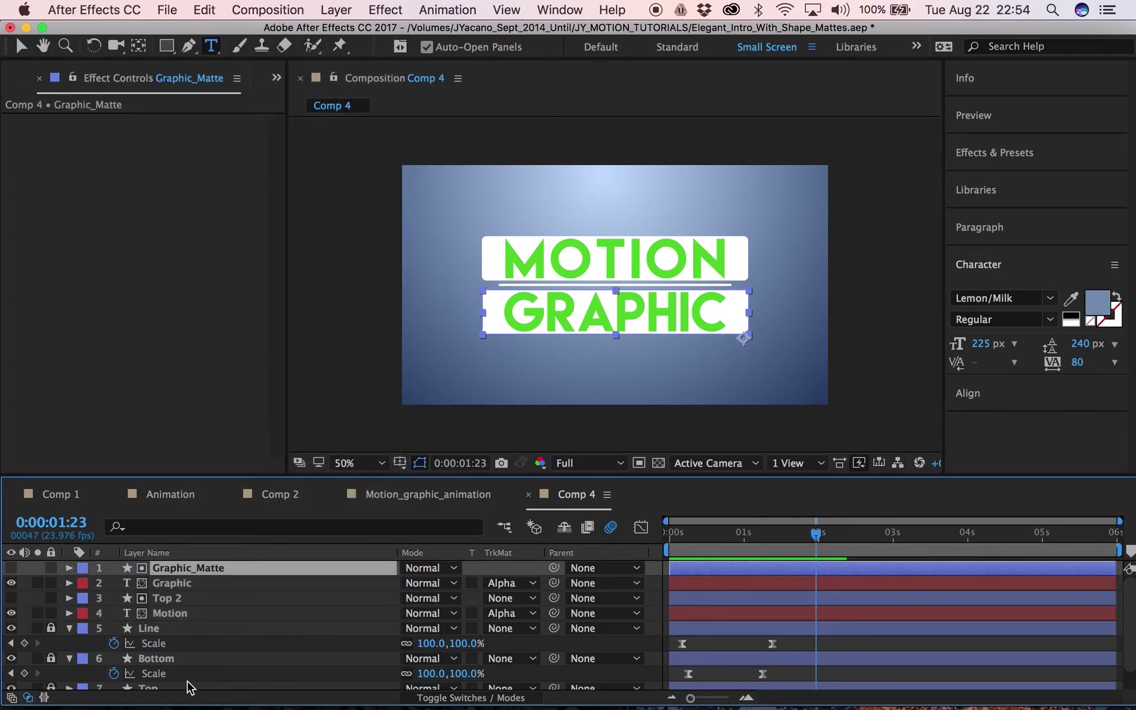
right_click(183, 598)
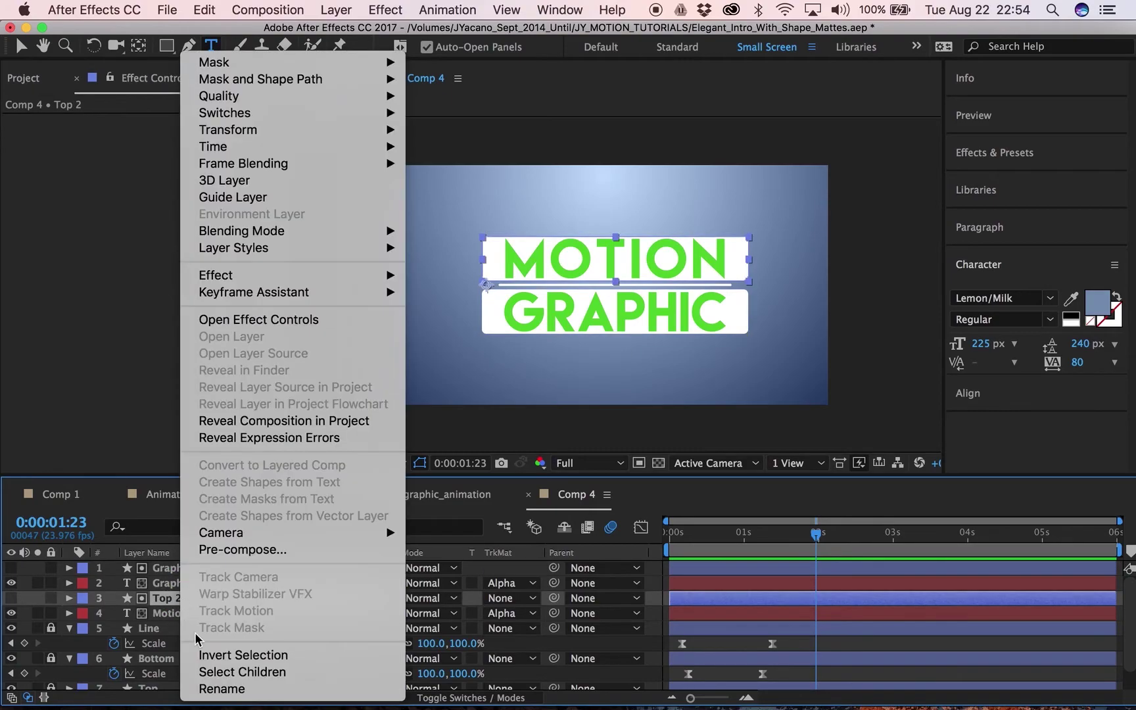
click(221, 688)
text(Motio)
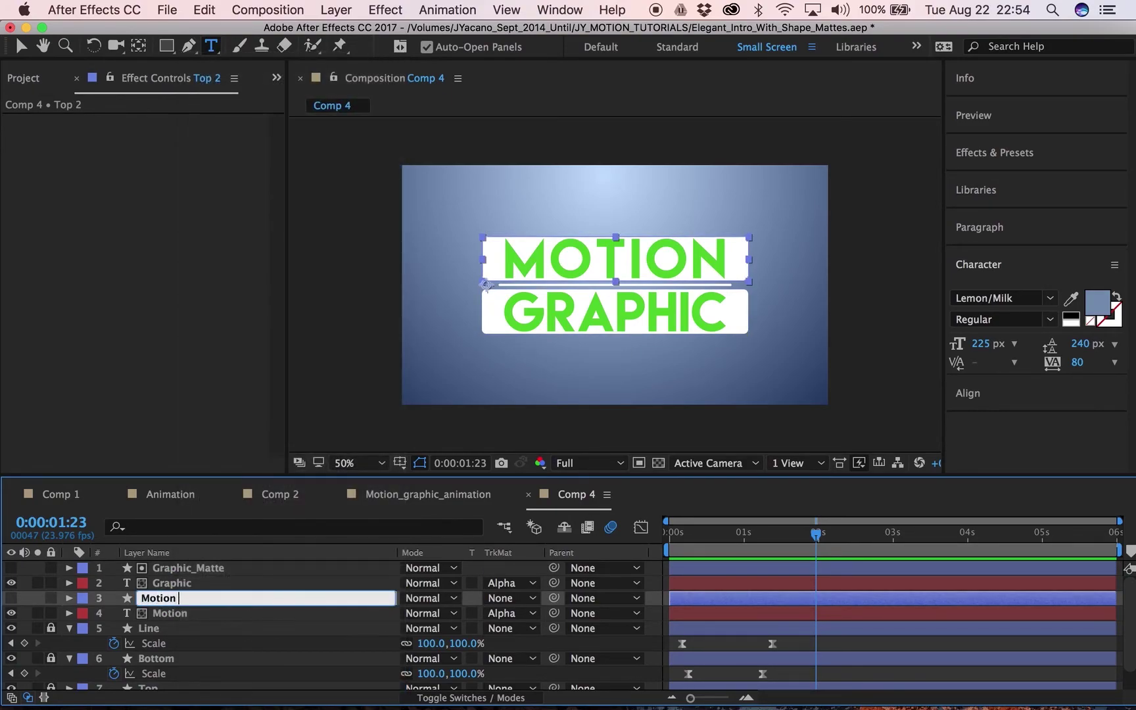
text(n_Matte)
key(Return)
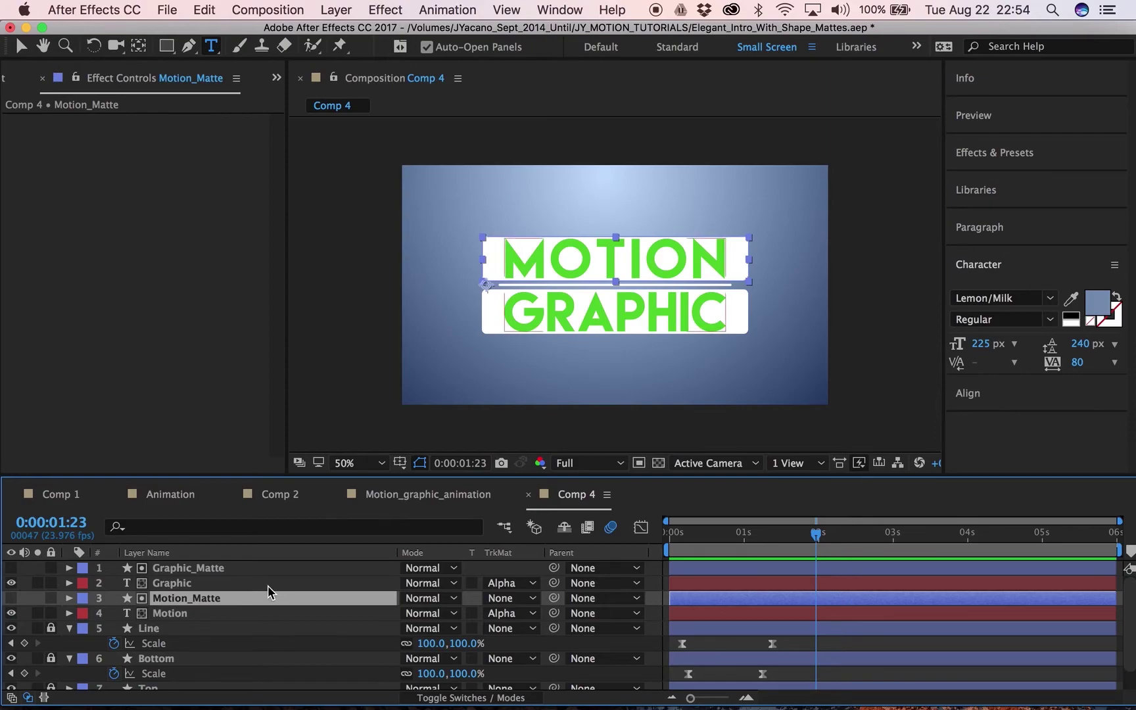
Step: Play back the matted text animation from the beginning, stop it, and select the Graphic_Matte layer
drag(723, 538, 669, 542)
key(space)
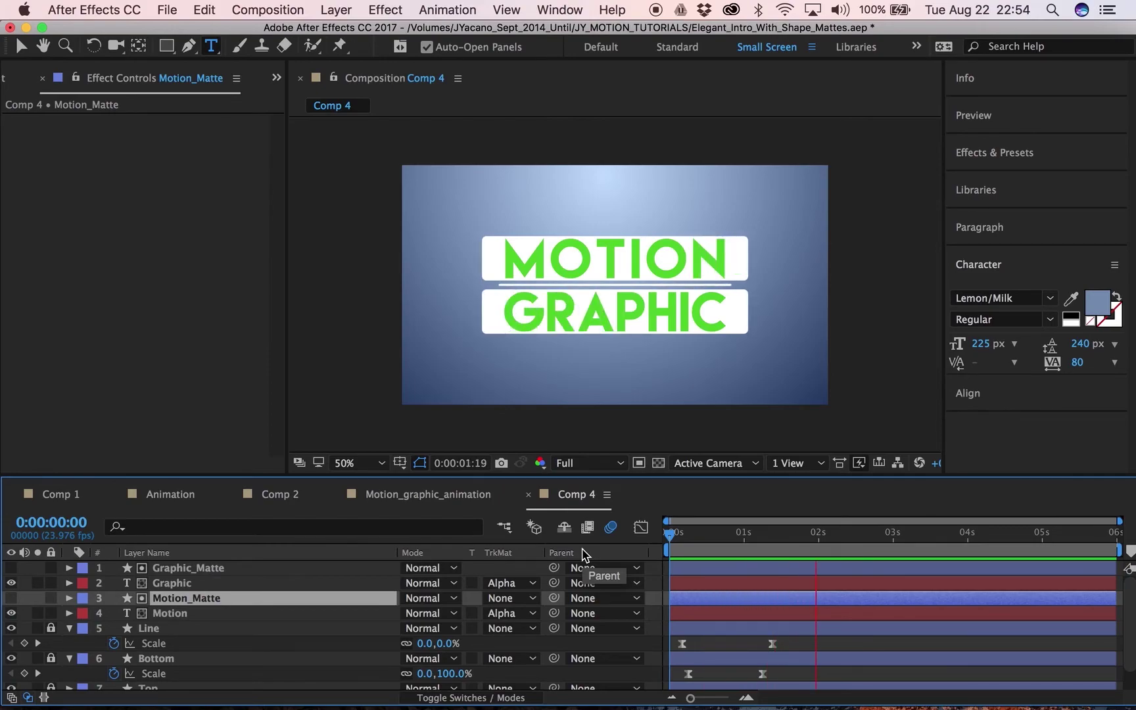
key(space)
click(194, 568)
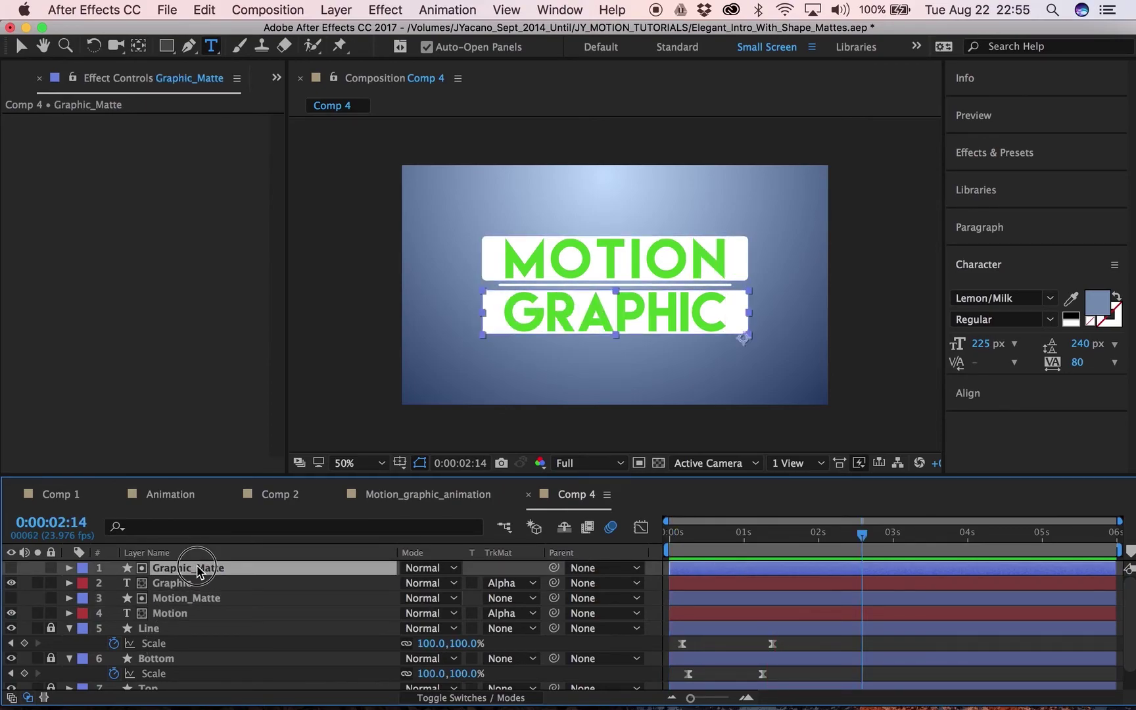
Step: Recolor the GRAPHIC text with the blue sampled from the background, 5F769C
click(188, 583)
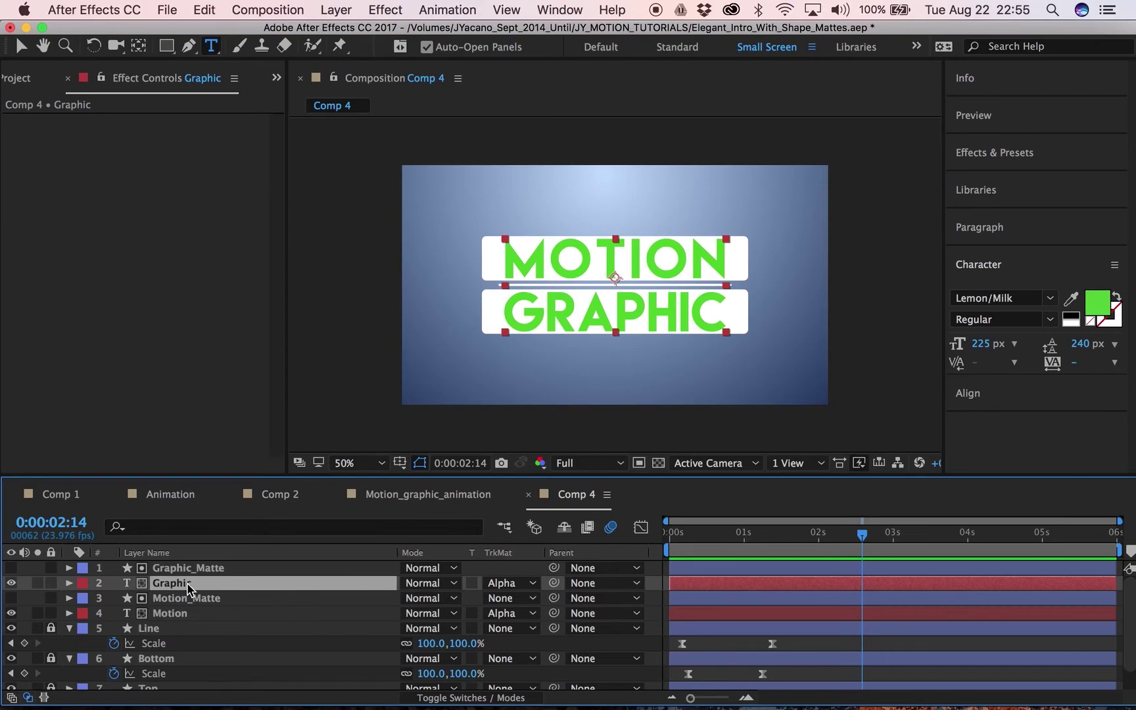
double_click(188, 583)
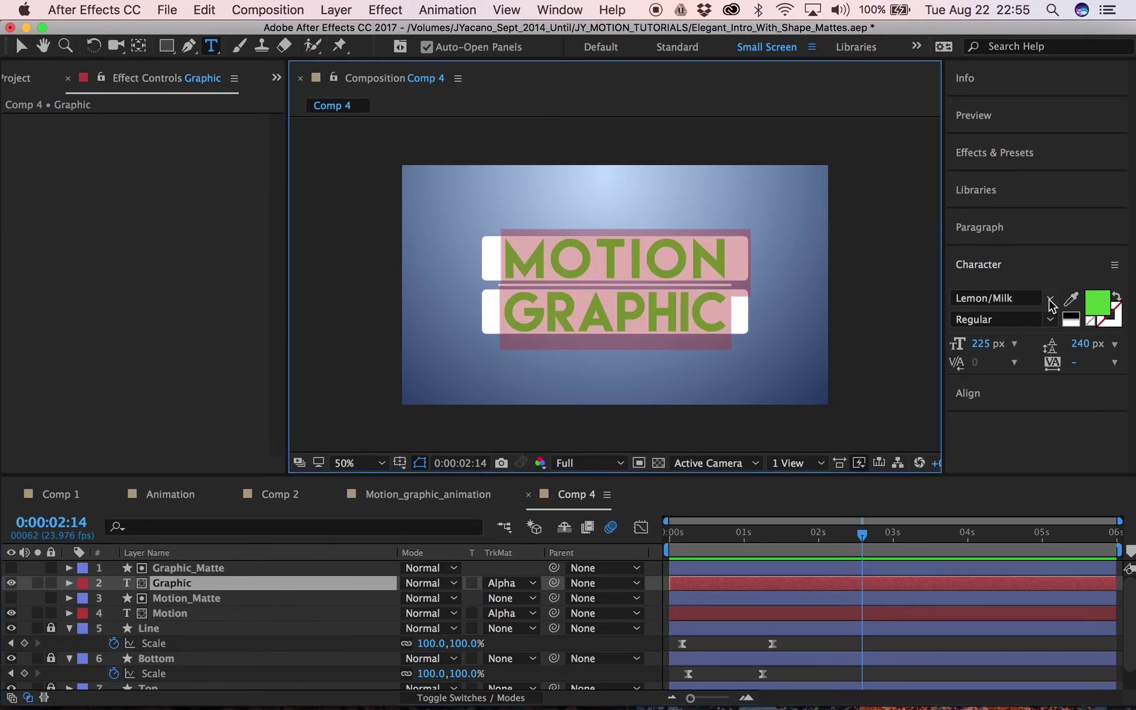
click(1073, 298)
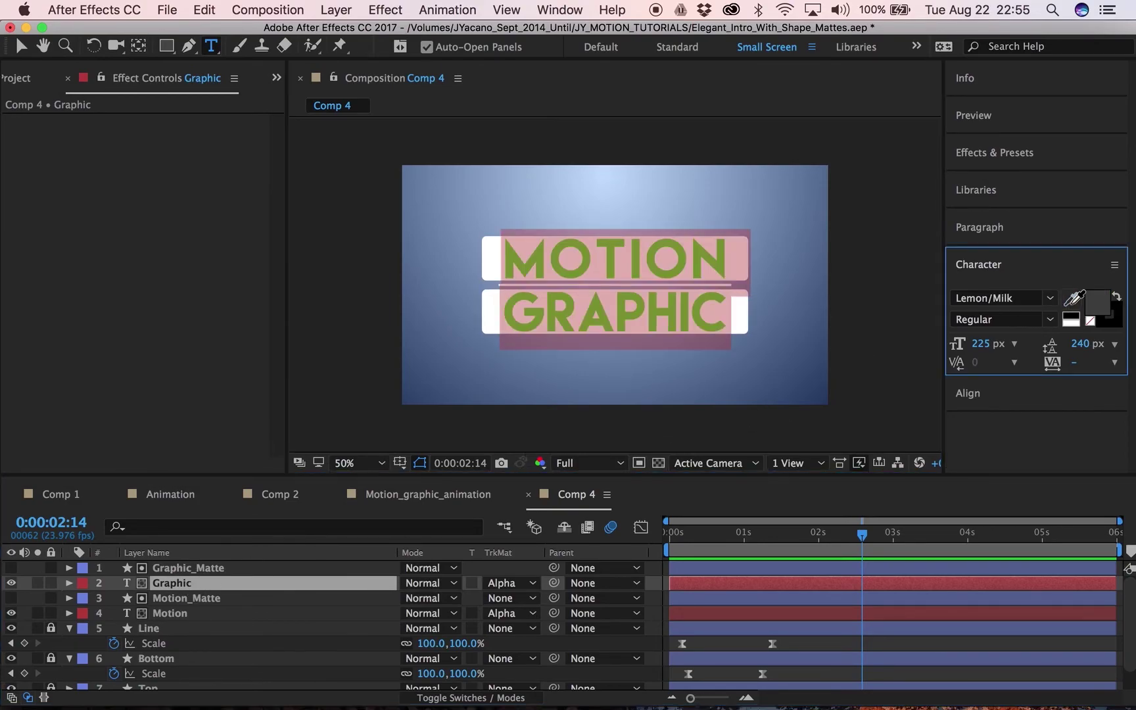
click(498, 340)
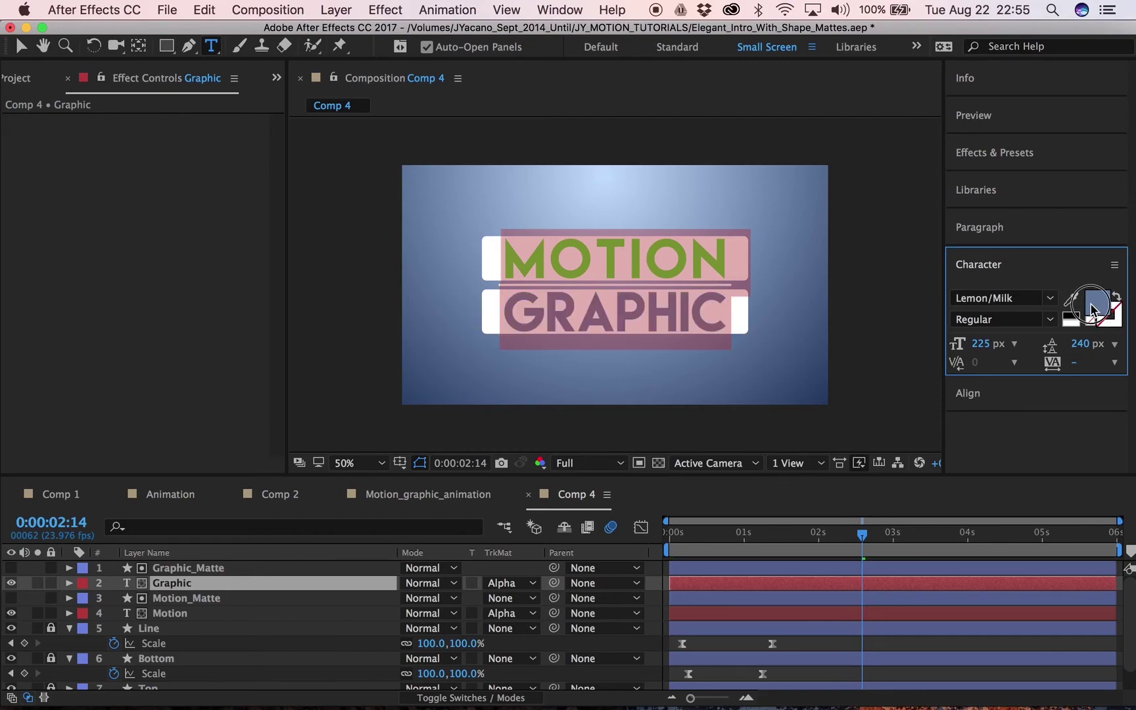
click(1094, 307)
click(770, 395)
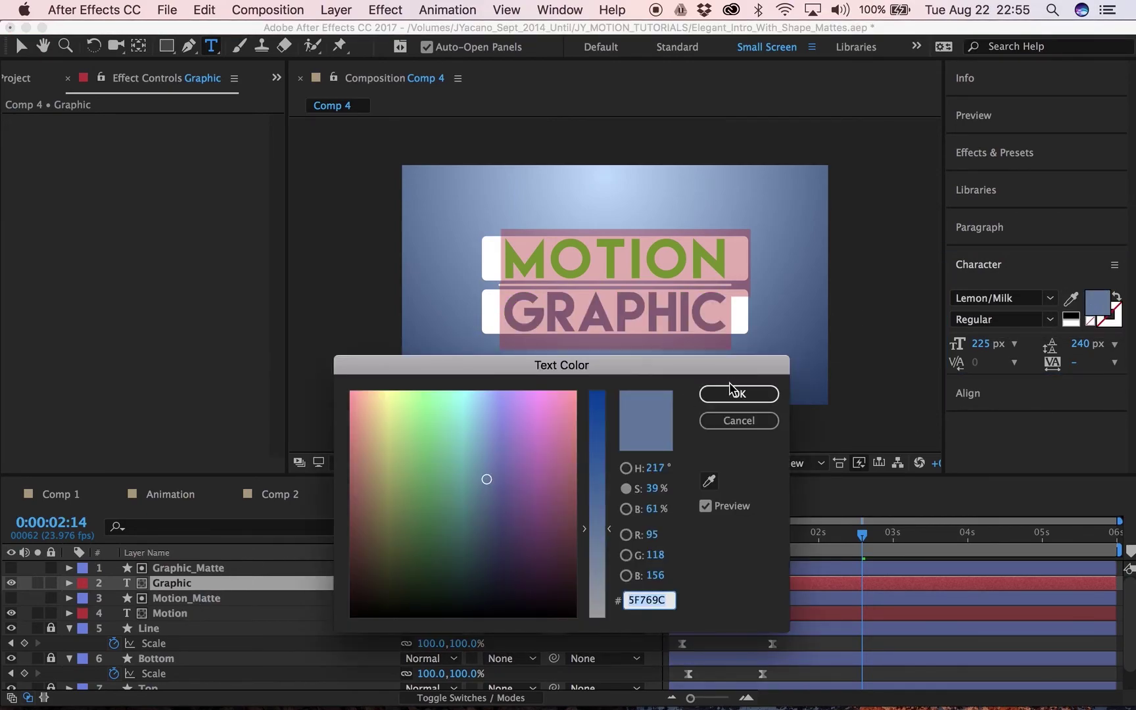
click(731, 392)
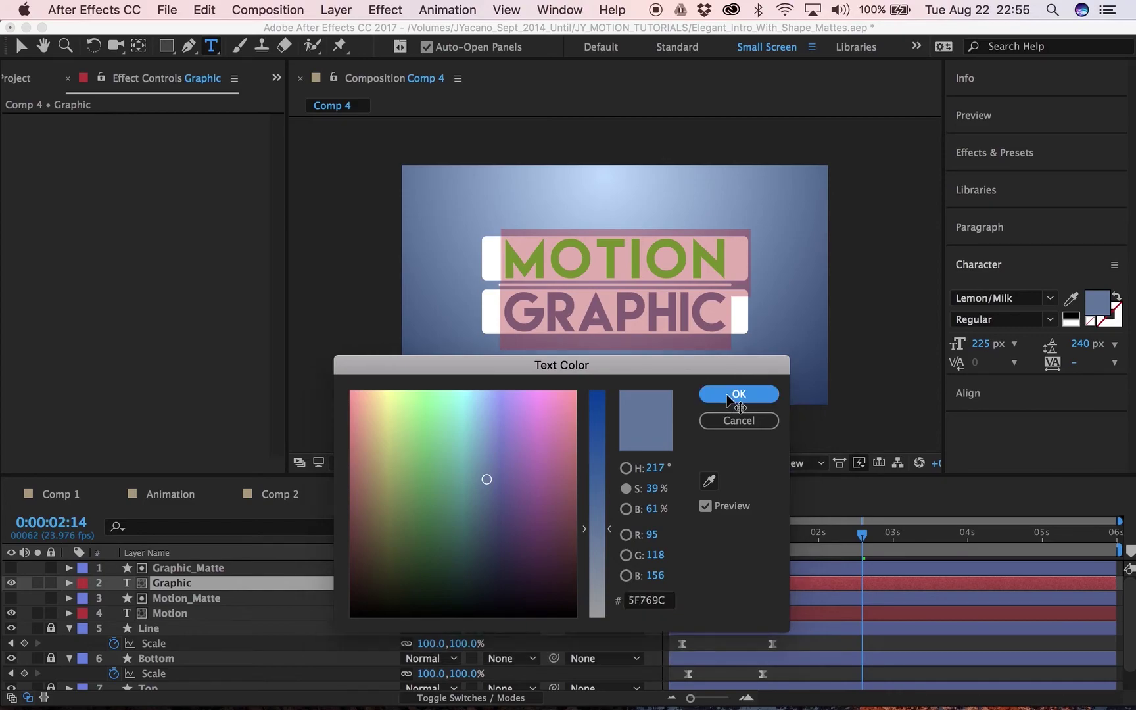
Step: Set the text color of the Motion layer to 5F769C
click(217, 614)
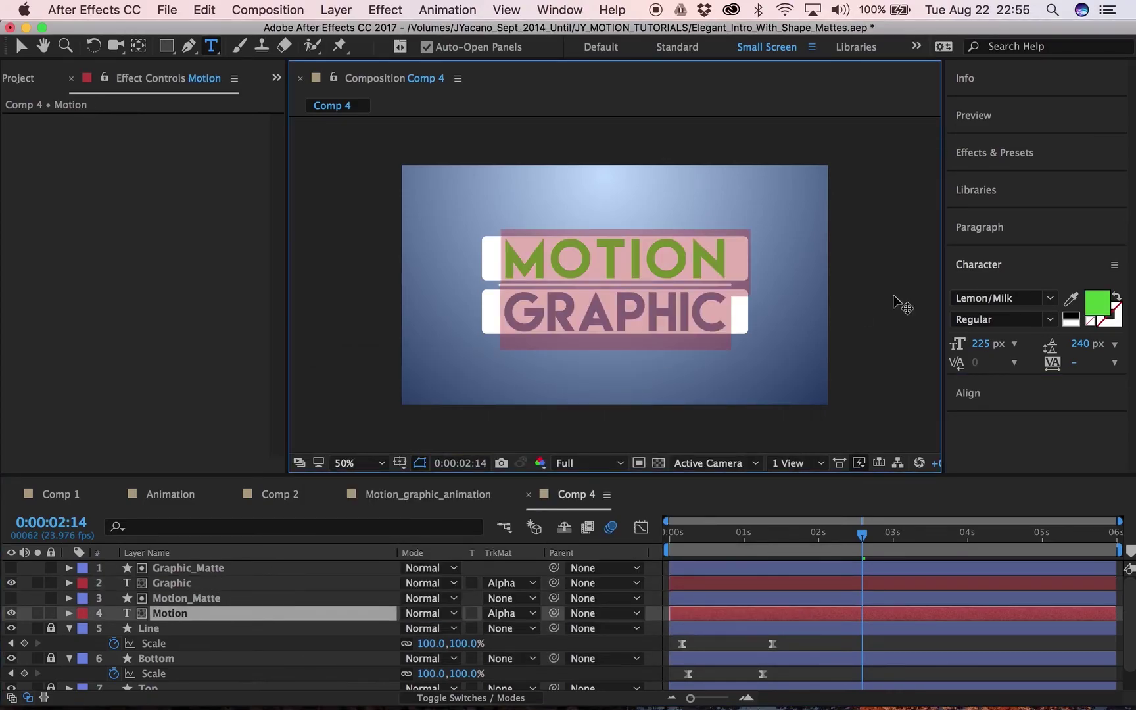
click(1097, 304)
text(5F769C)
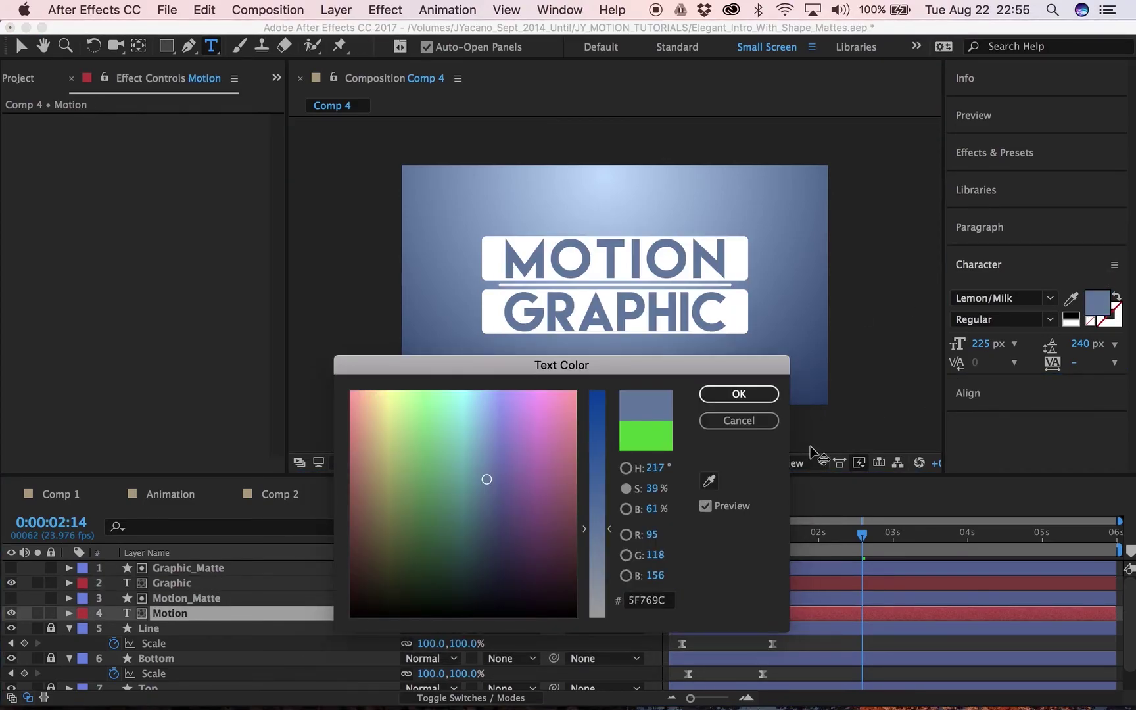
key(Return)
Step: Play back the recolored text animation from the beginning and stop with the playhead at 0:00:01:11
drag(787, 534, 621, 554)
key(space)
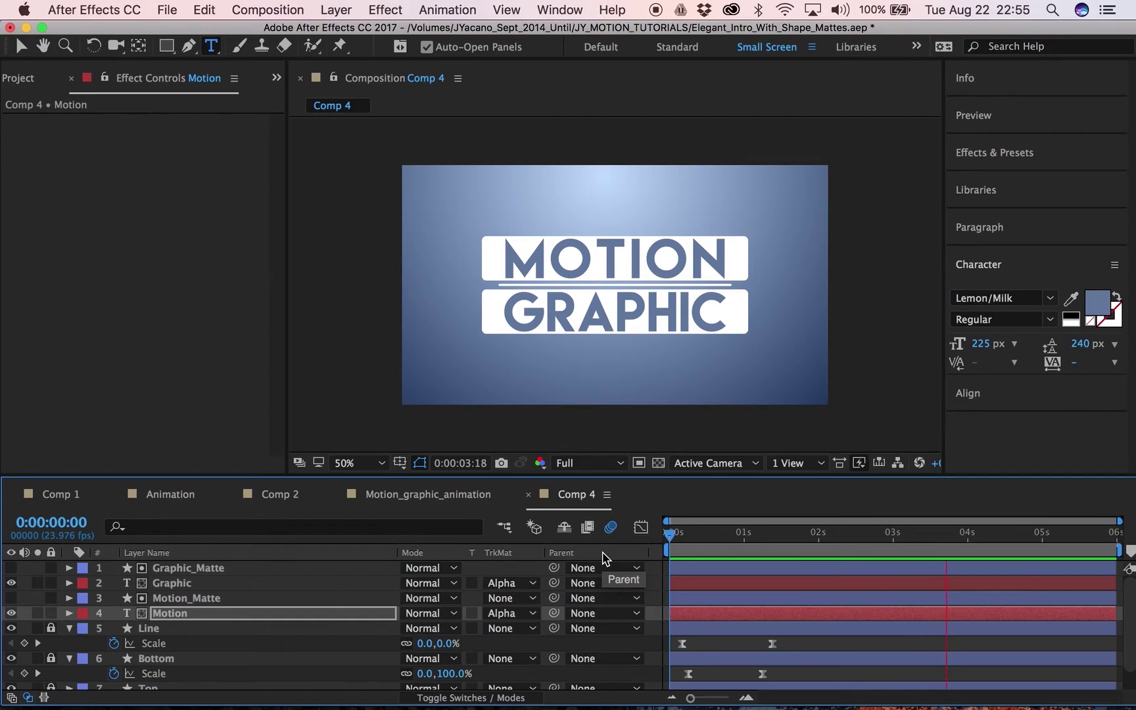
drag(740, 532, 778, 552)
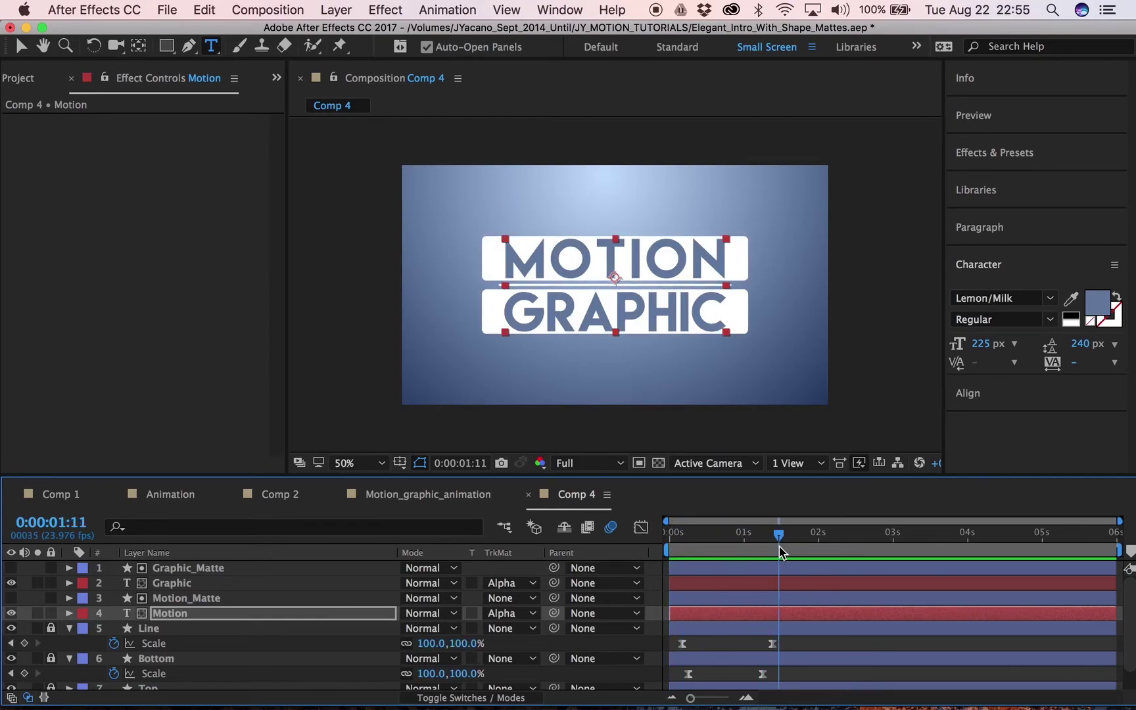
Step: Unlock the shape layers and pre-compose every layer above Gray Solid 5 into a composition named Animation_Motion_graphic
click(246, 569)
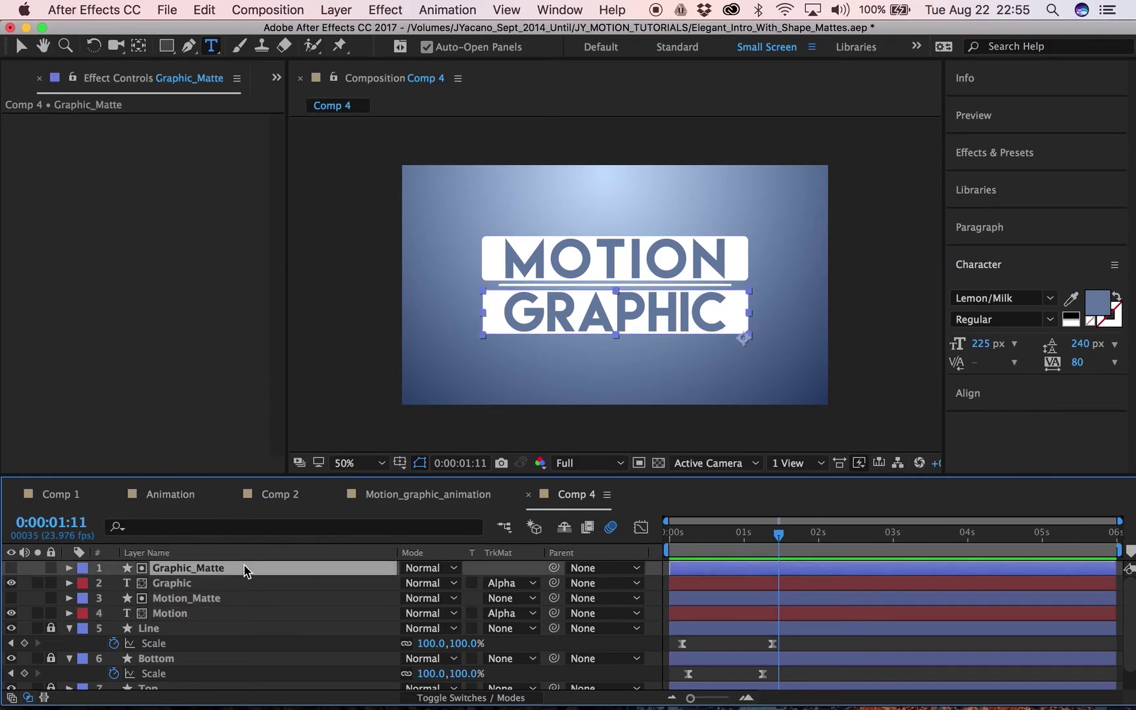
scroll(246, 571, down, 1)
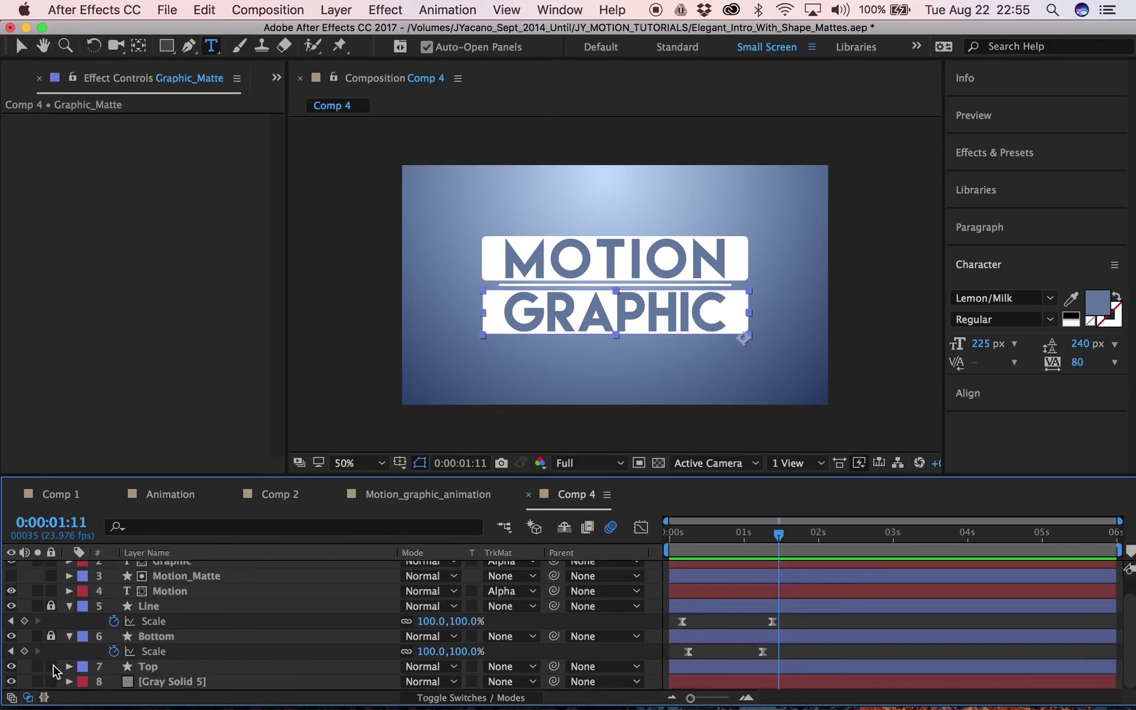
click(50, 605)
shift+click(168, 666)
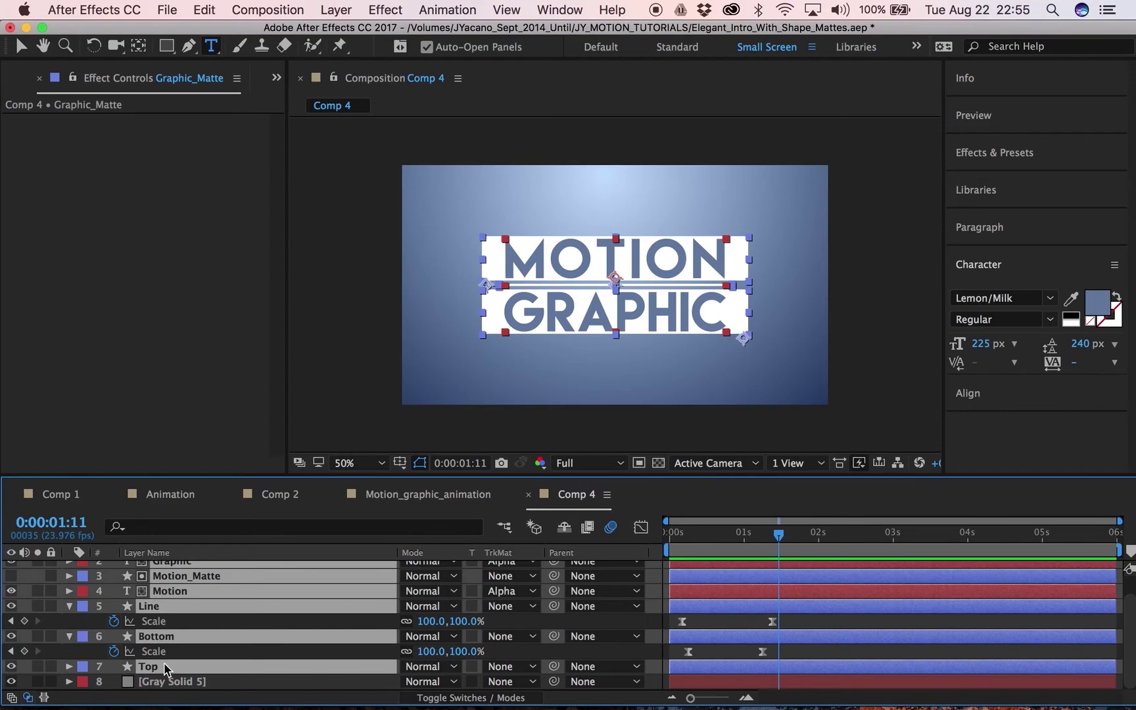
right_click(168, 666)
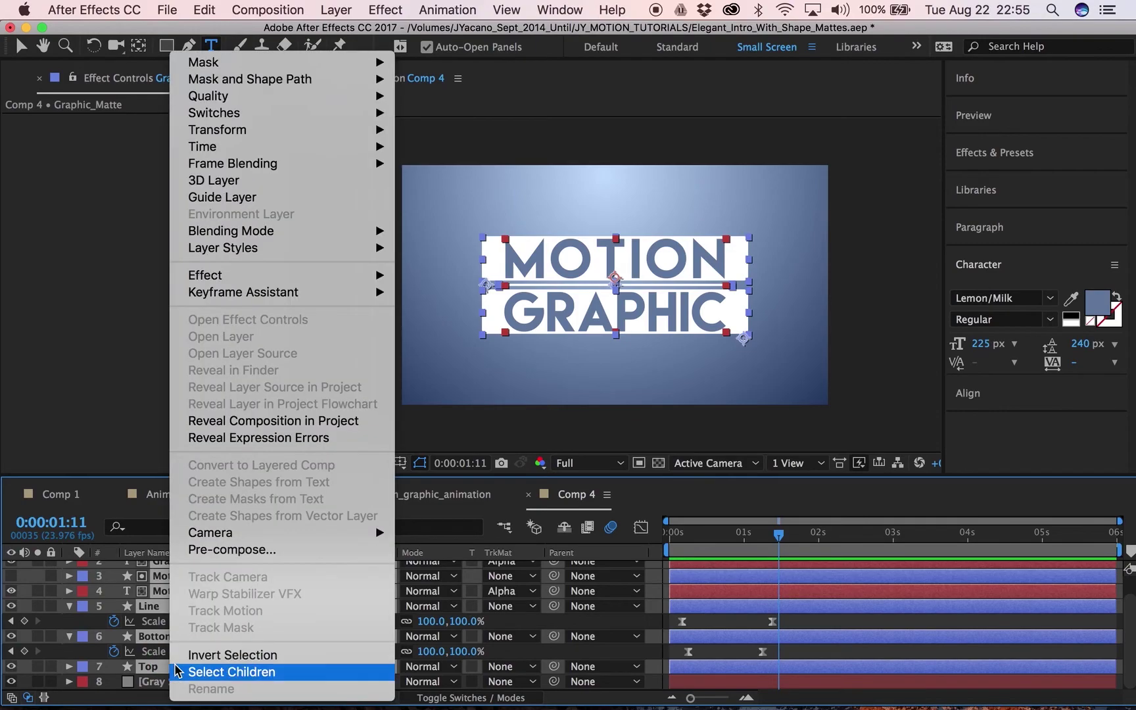
click(219, 556)
text(Animation_)
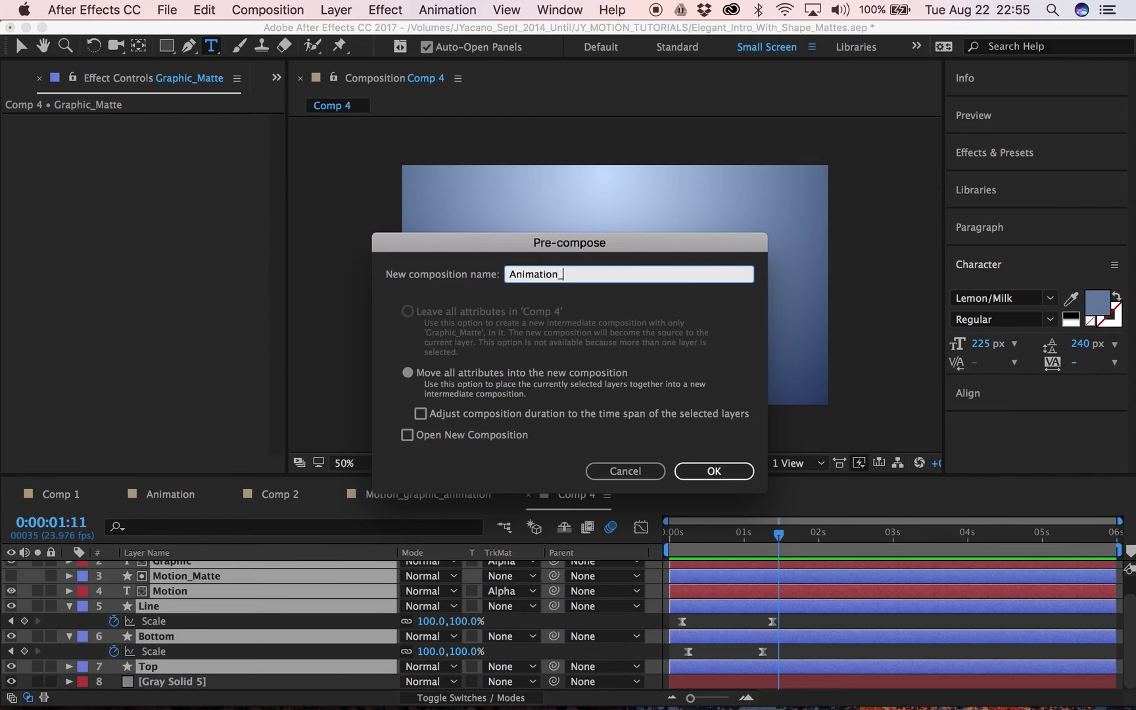
text(Motion_graphic)
key(Return)
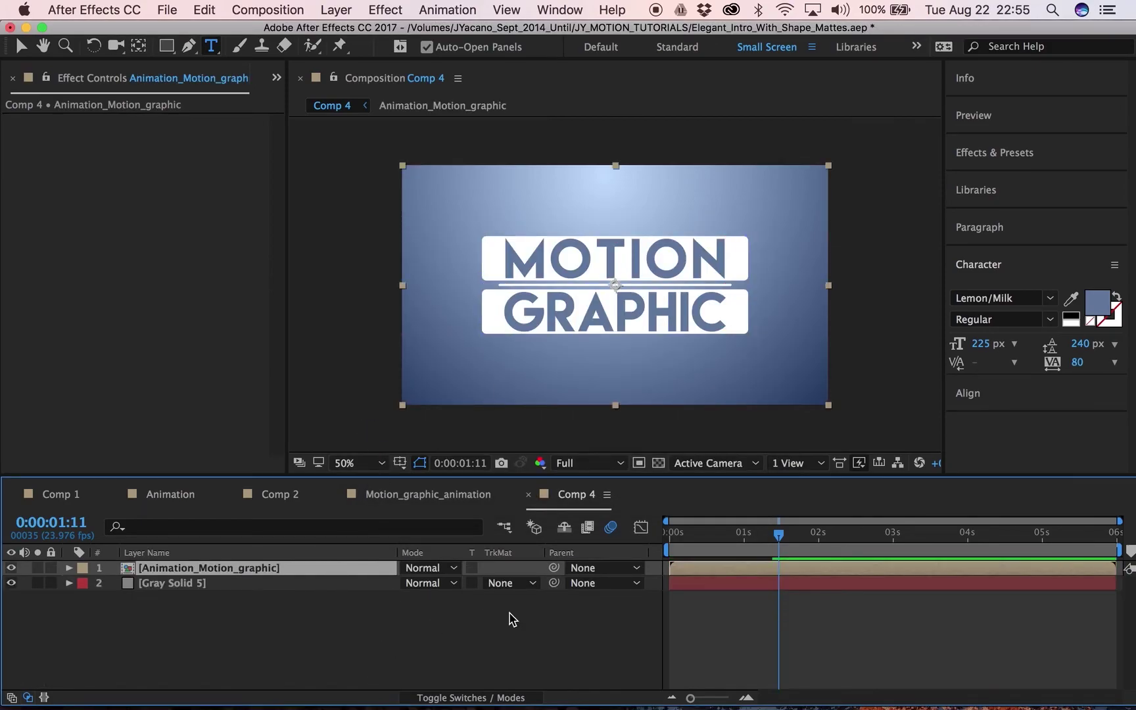
Step: Duplicate the Animation_Motion_graphic layer and time-reverse the upper copy
key(ctrl+d)
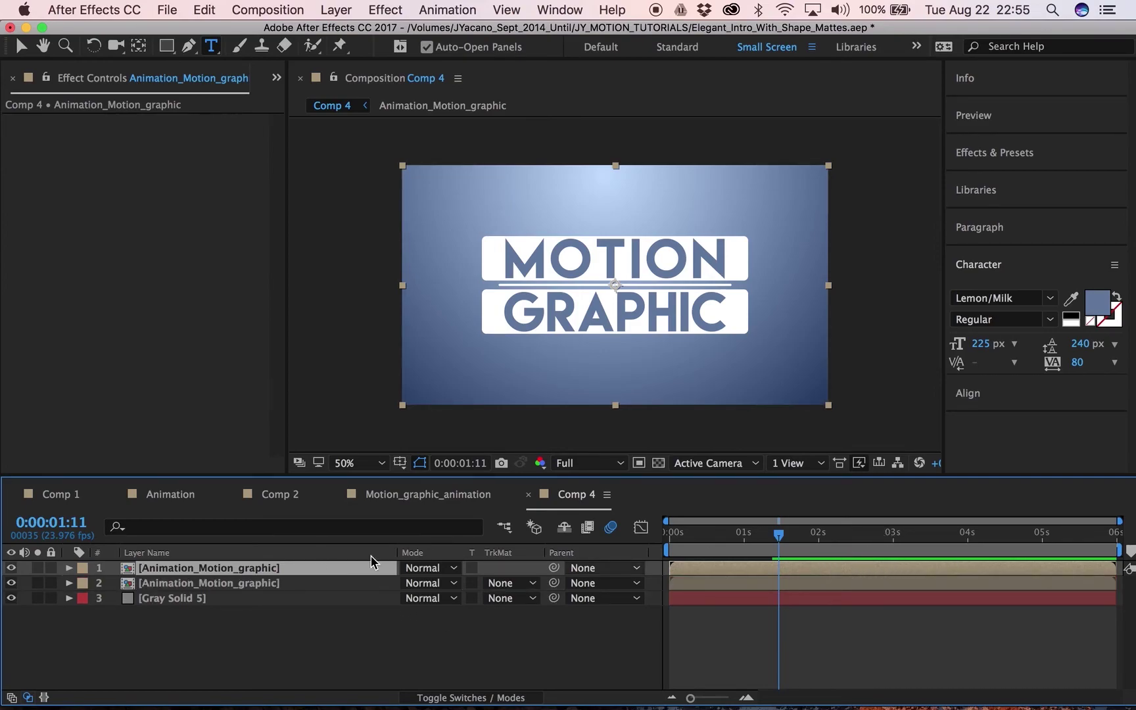
right_click(231, 565)
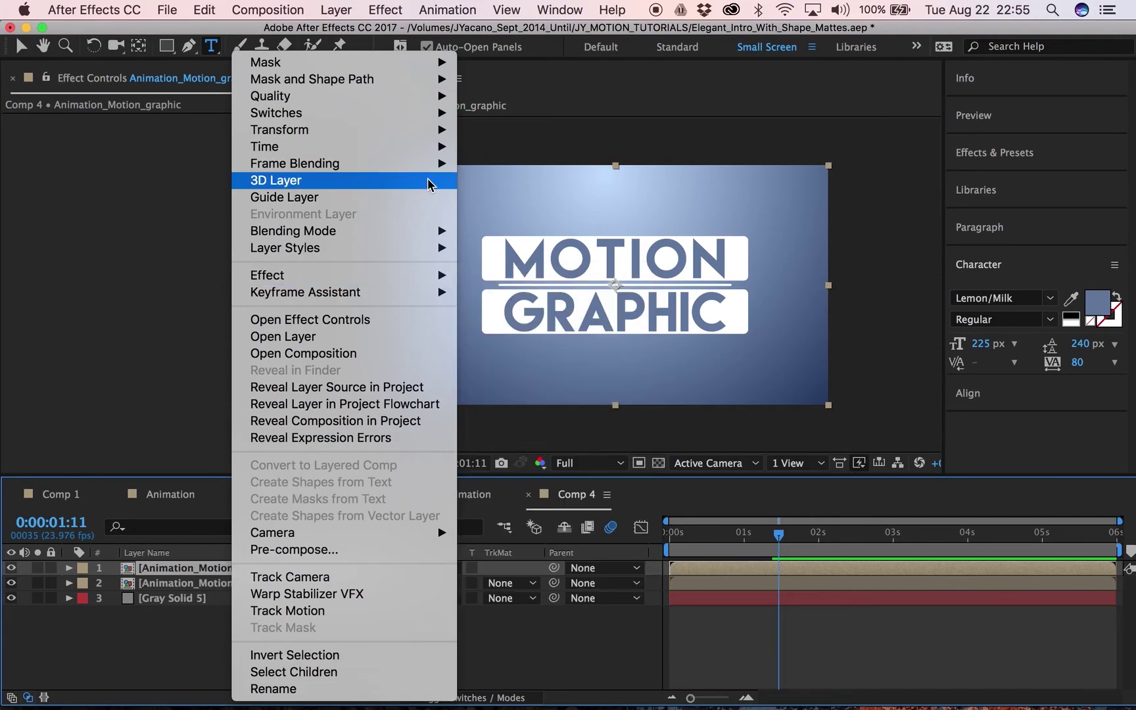
mouse_move(437, 147)
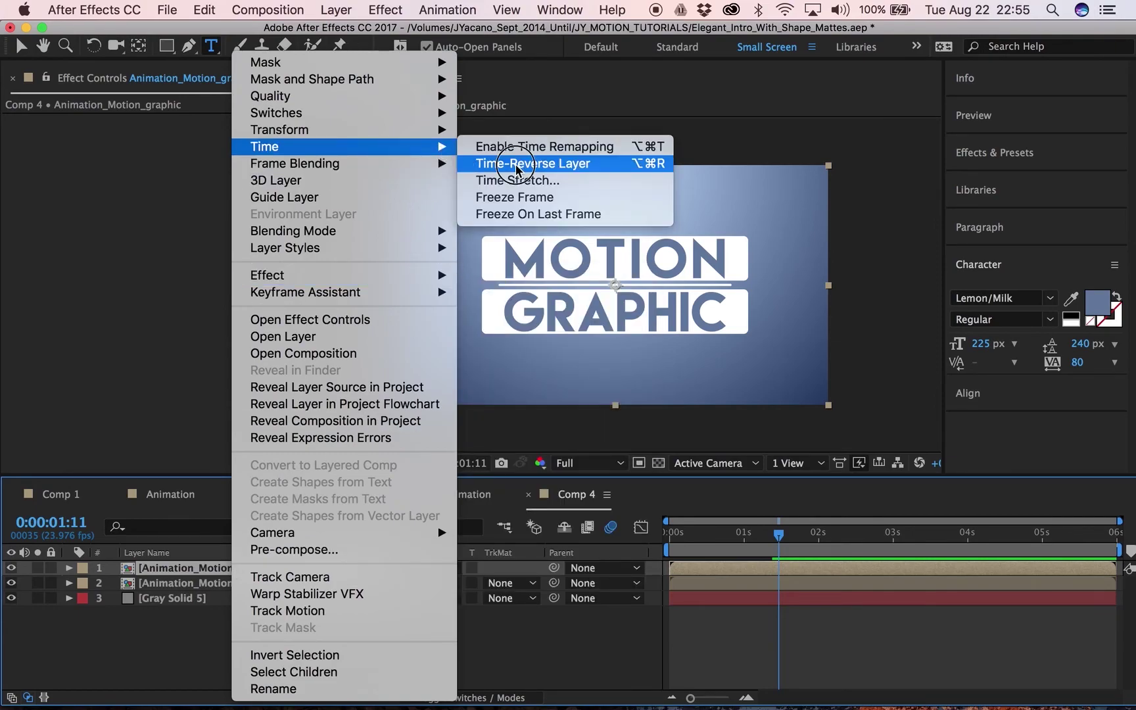
click(516, 166)
Step: Trim the upper Animation_Motion_graphic layer to start at 0:00:03:00 and the lower one to end there
click(893, 539)
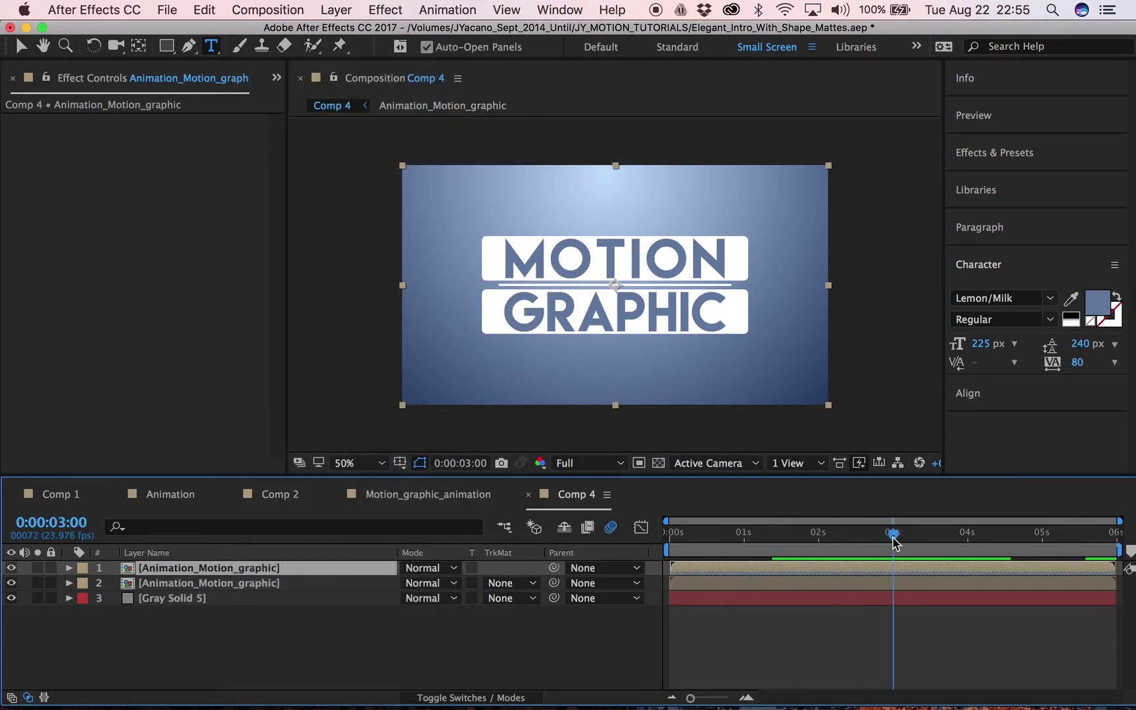
drag(671, 568, 896, 573)
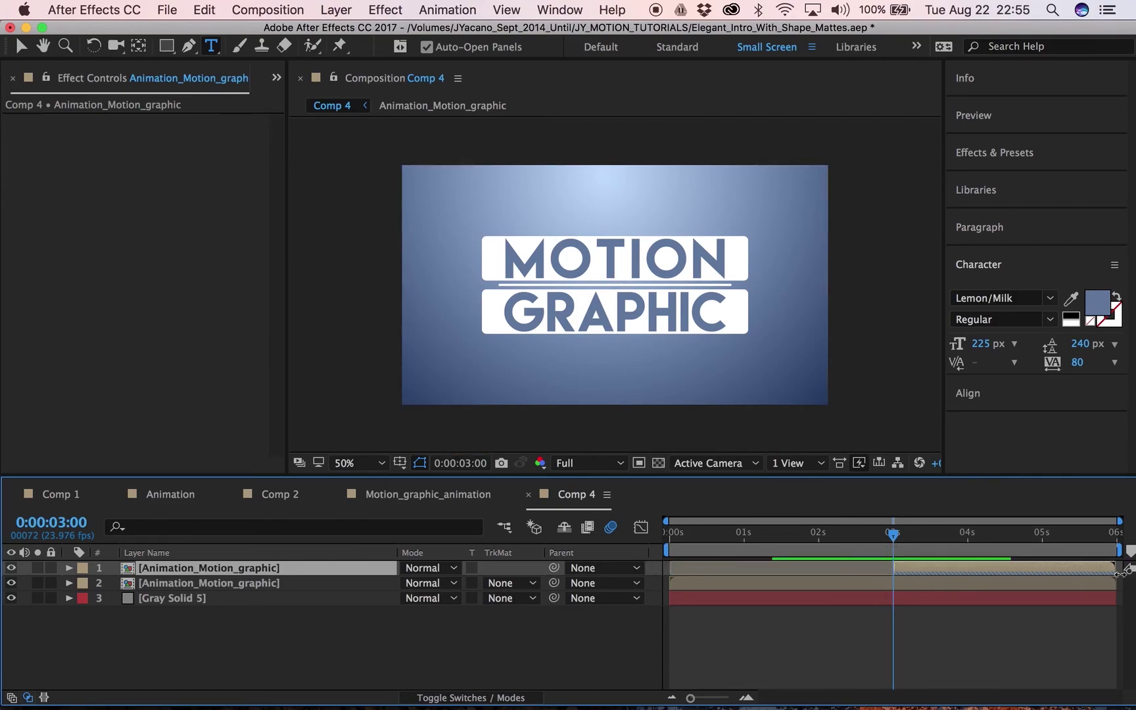
drag(1115, 583, 893, 590)
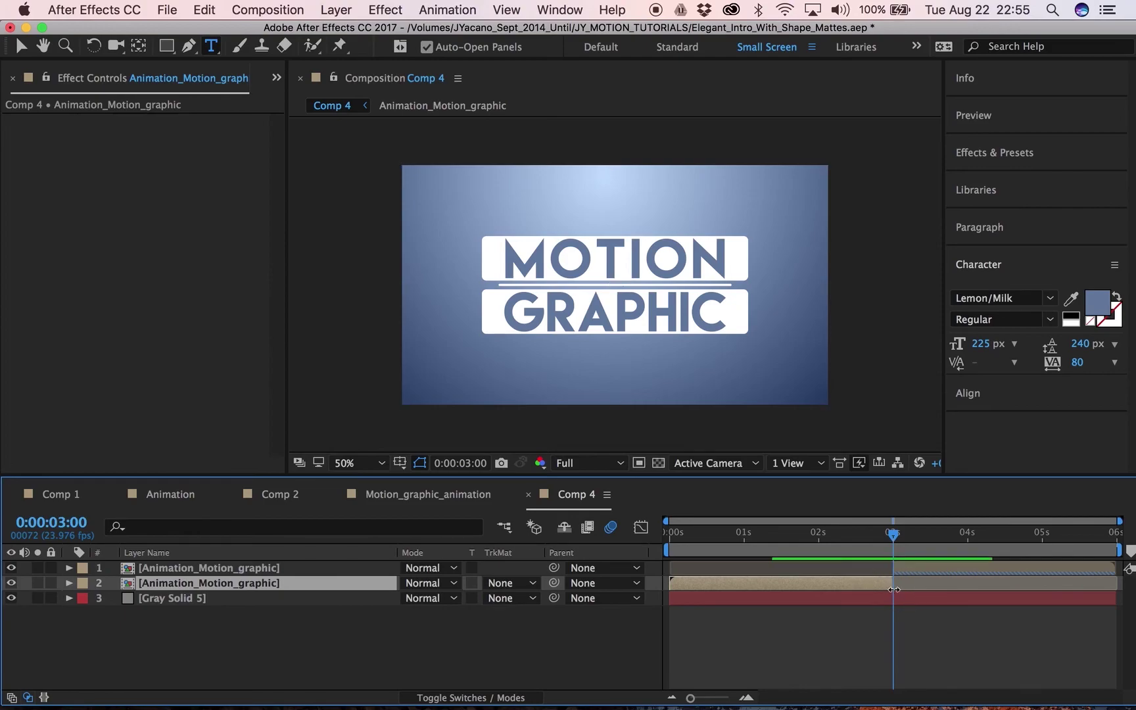
key(equal)
key(equal)
key(equal)
key(minus)
key(minus)
key(minus)
Step: Play back the full in-and-out animation from the beginning and check the Gray Solid 5 gradient background
key(Home)
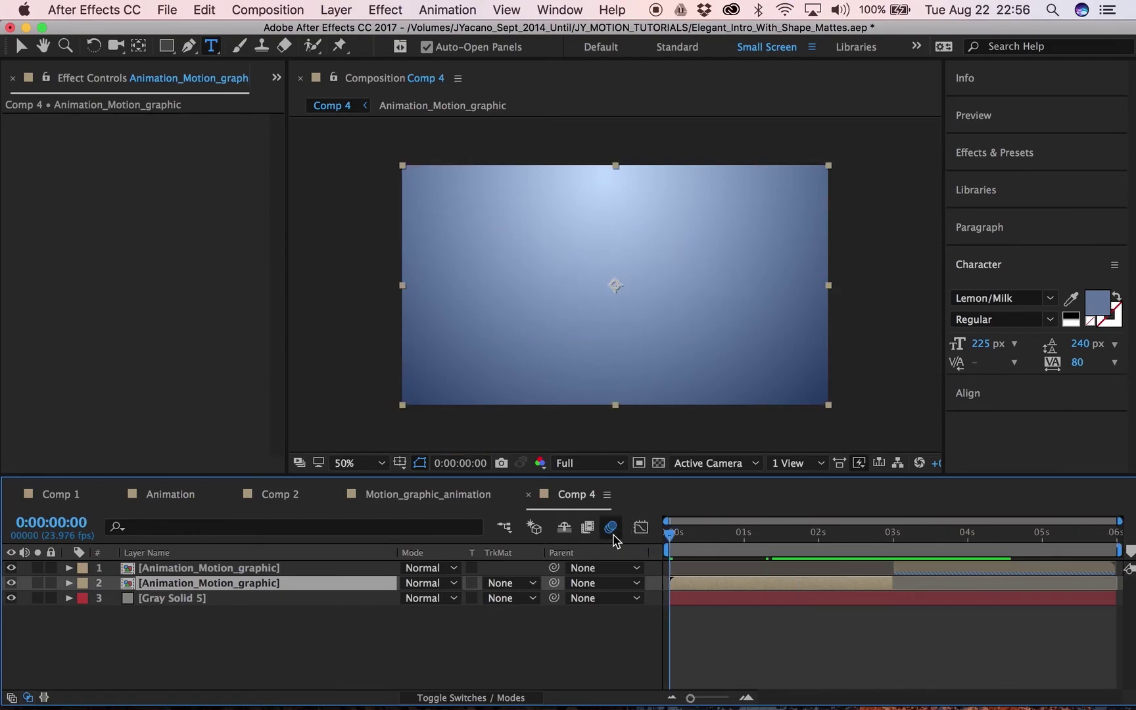
key(space)
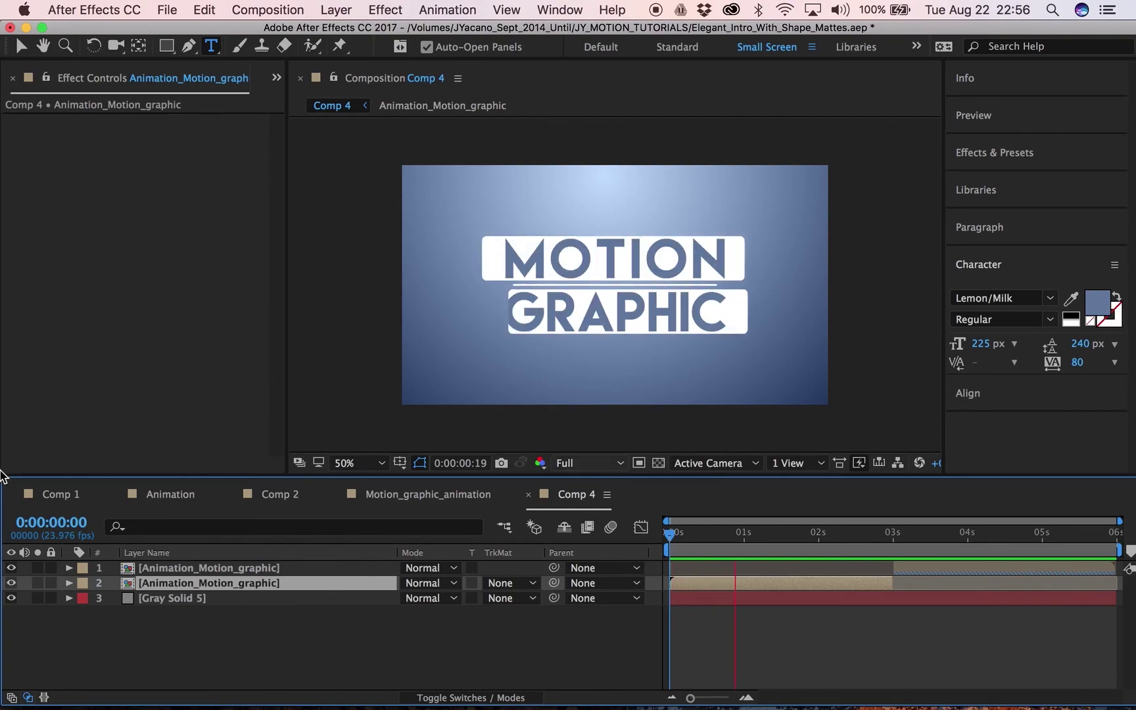
click(11, 598)
click(12, 598)
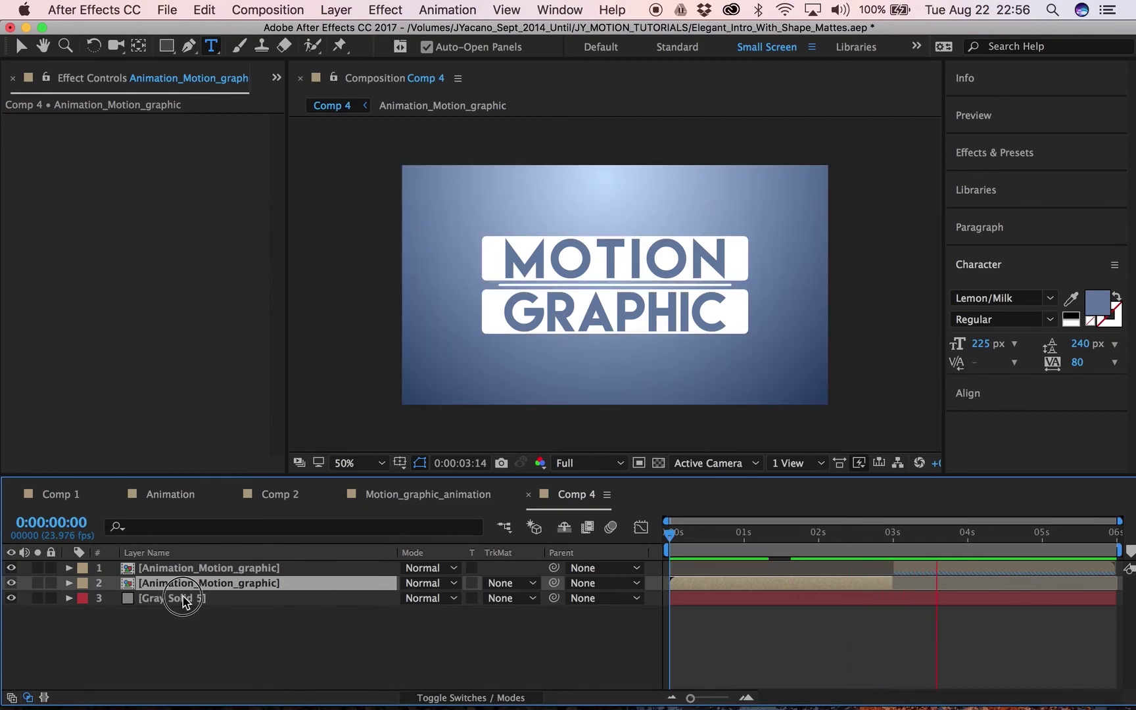
click(183, 599)
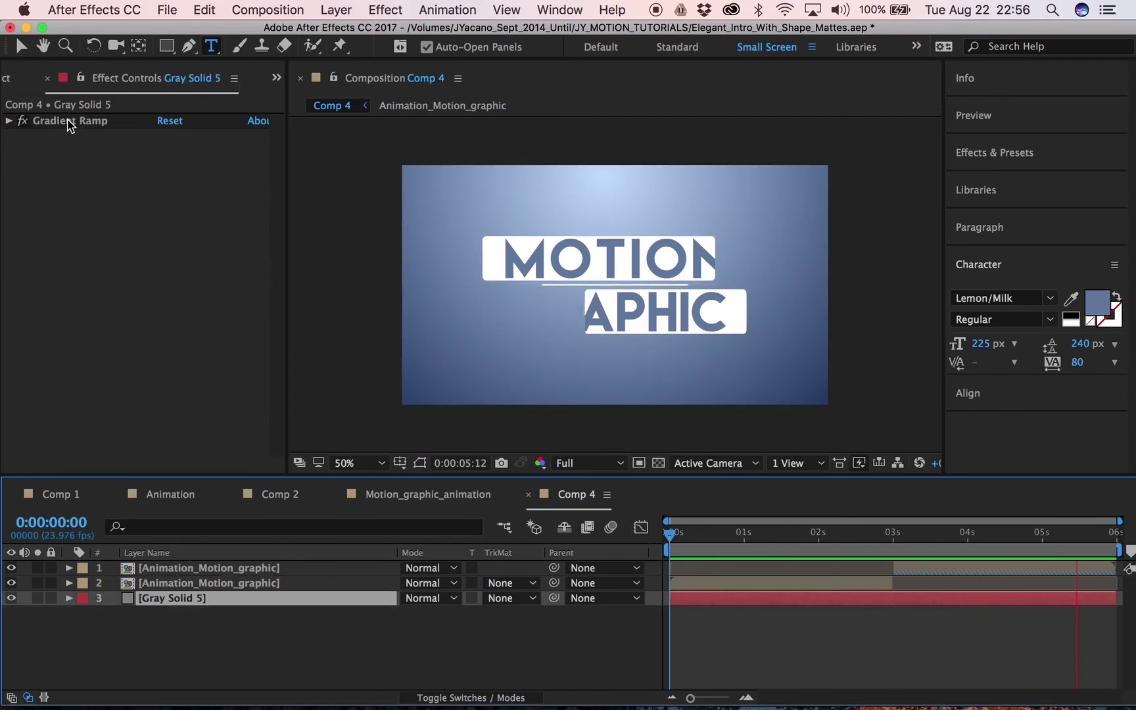
Step: Open the Animation_Motion_graphic composition and view its layers at 0:00:01:06
click(175, 585)
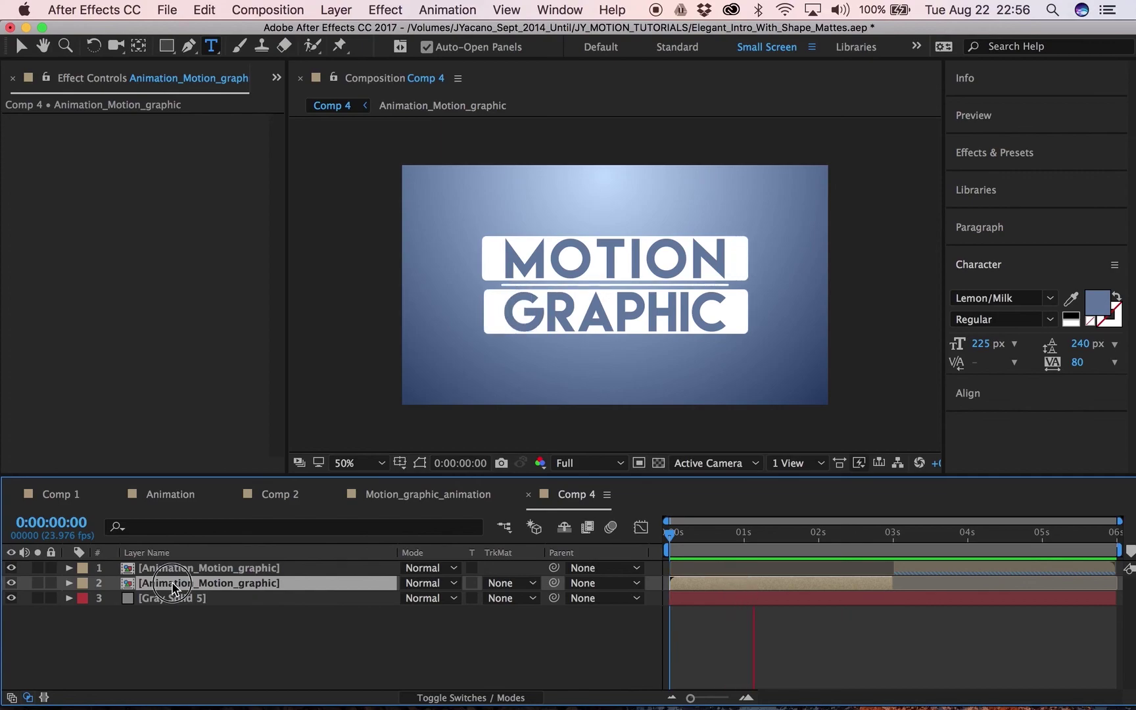
double_click(175, 585)
click(762, 533)
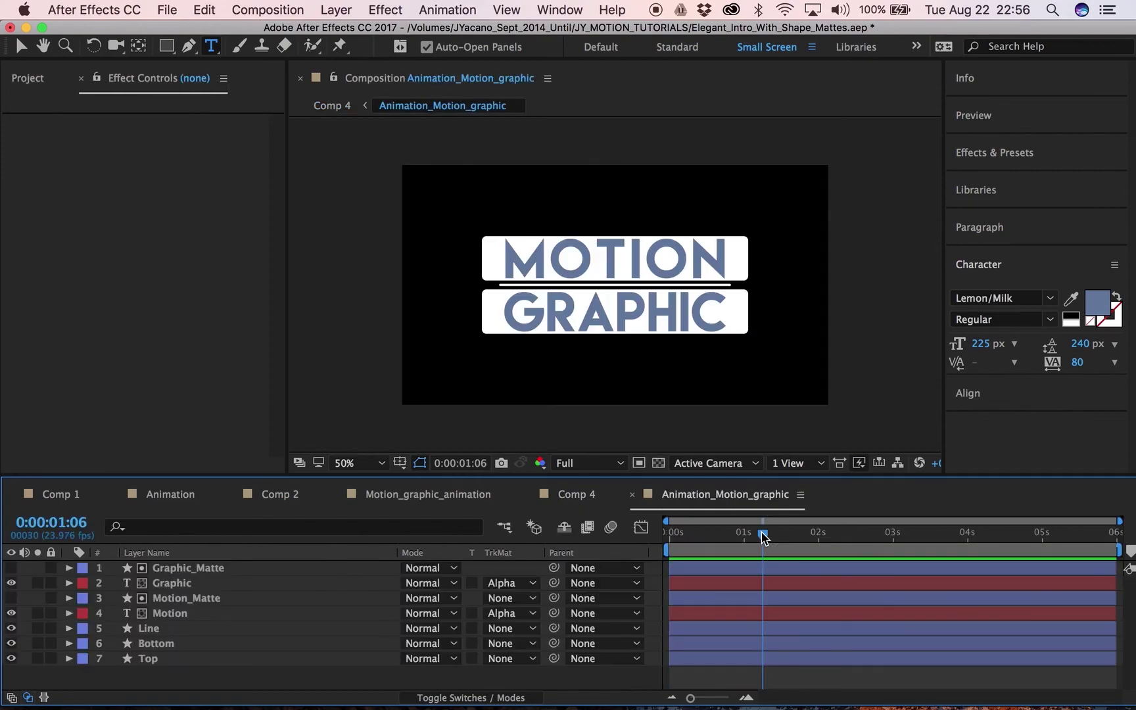
Step: Return to Comp 4 and play the finished intro from the beginning
click(595, 501)
drag(677, 532, 631, 542)
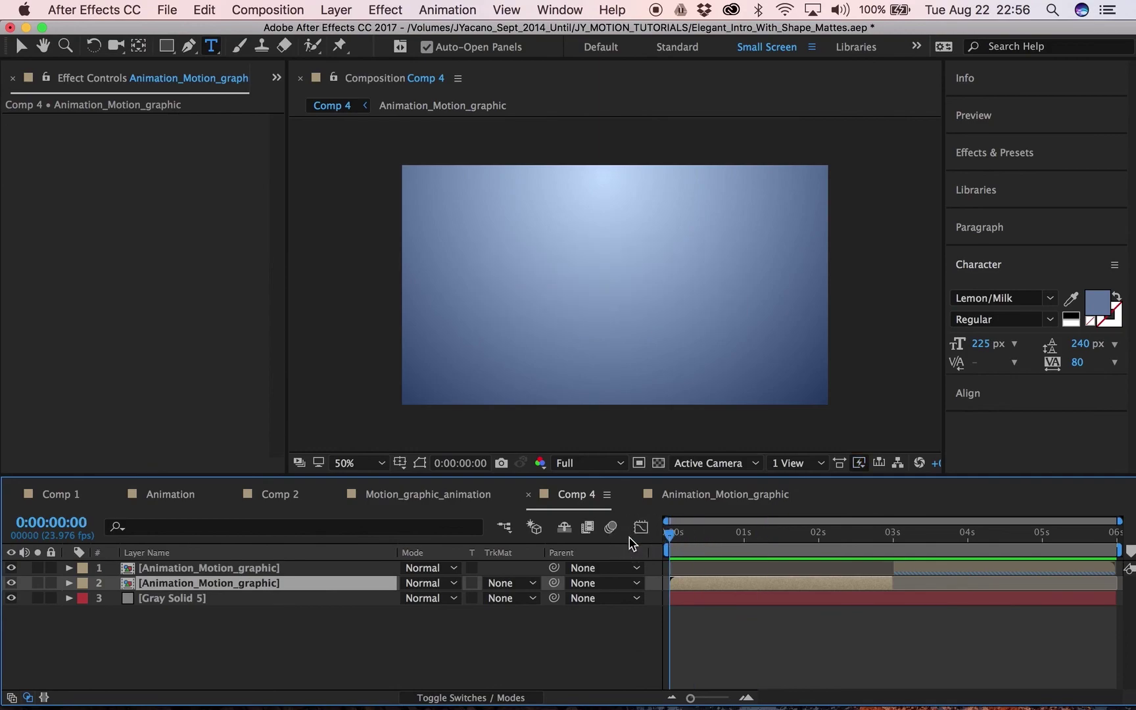
key(space)
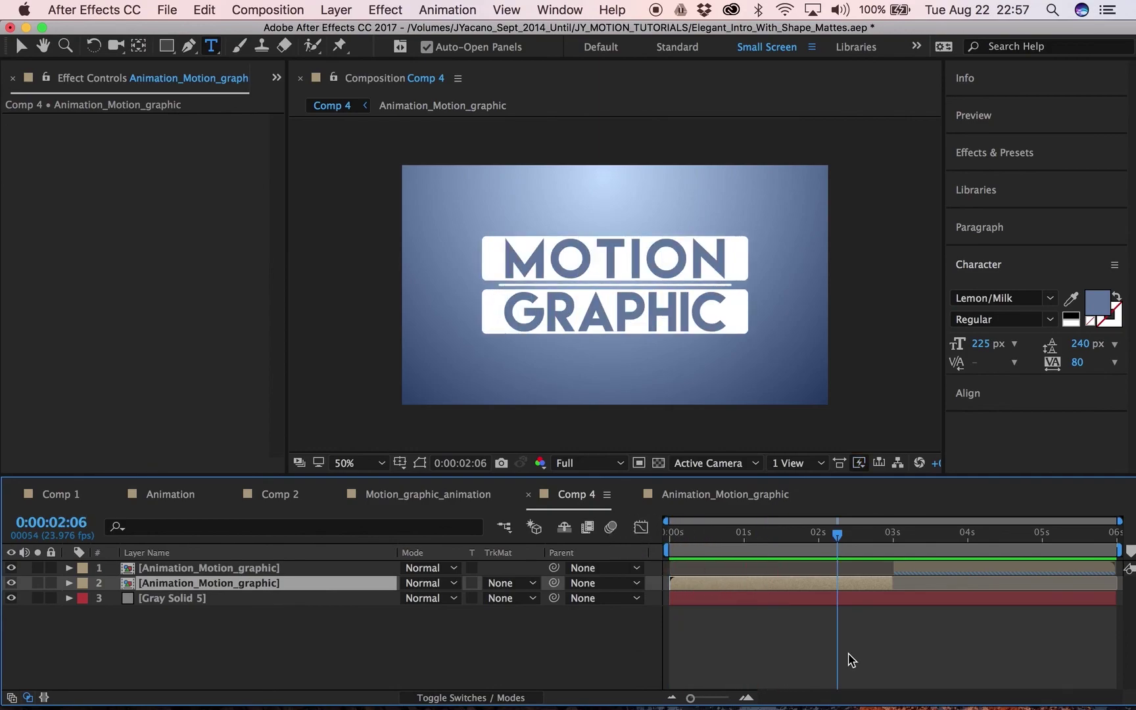